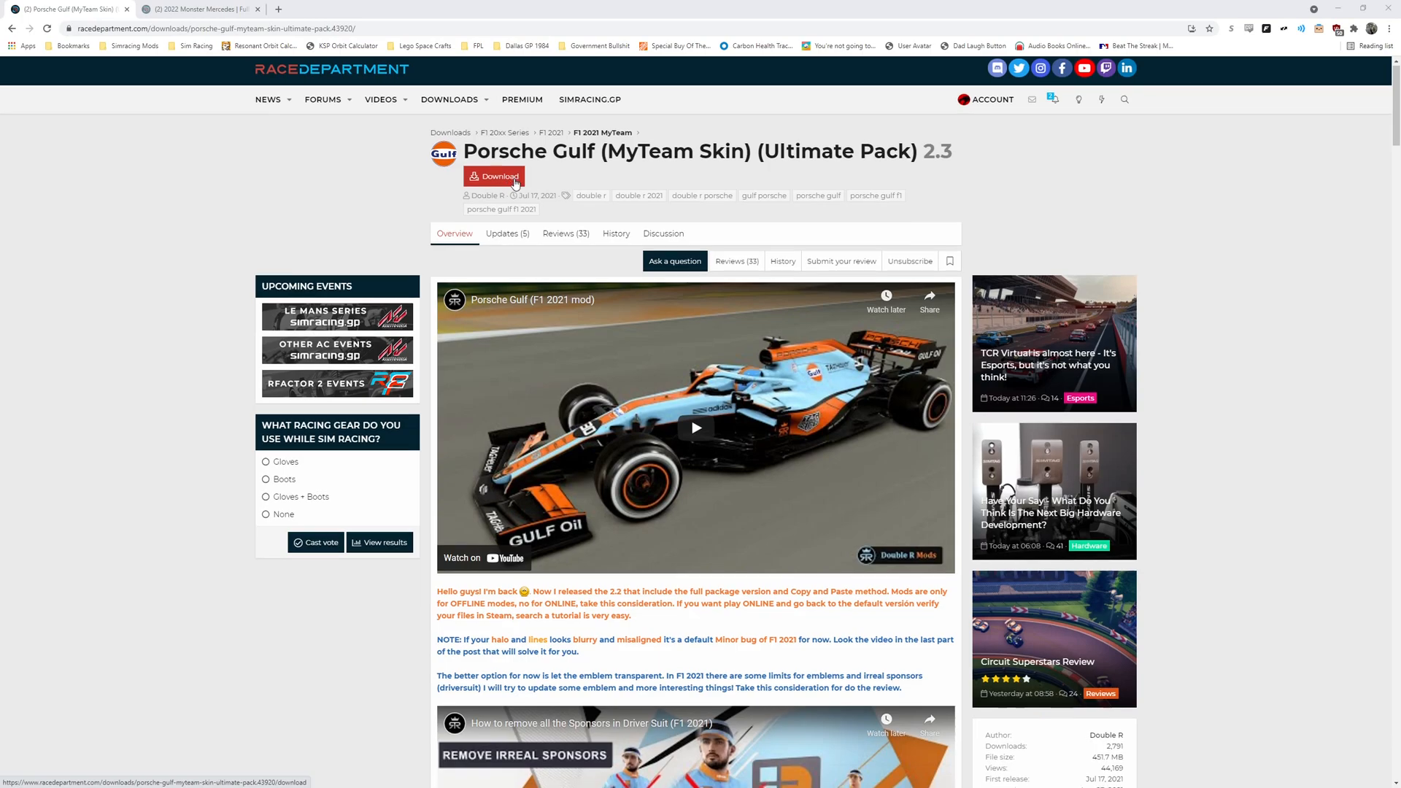
- Scroll through the Porsche Gulf (MyTeam Skin) mod page to read its description and install instructions
scroll(510, 183, down, 15)
scroll(514, 185, down, 7)
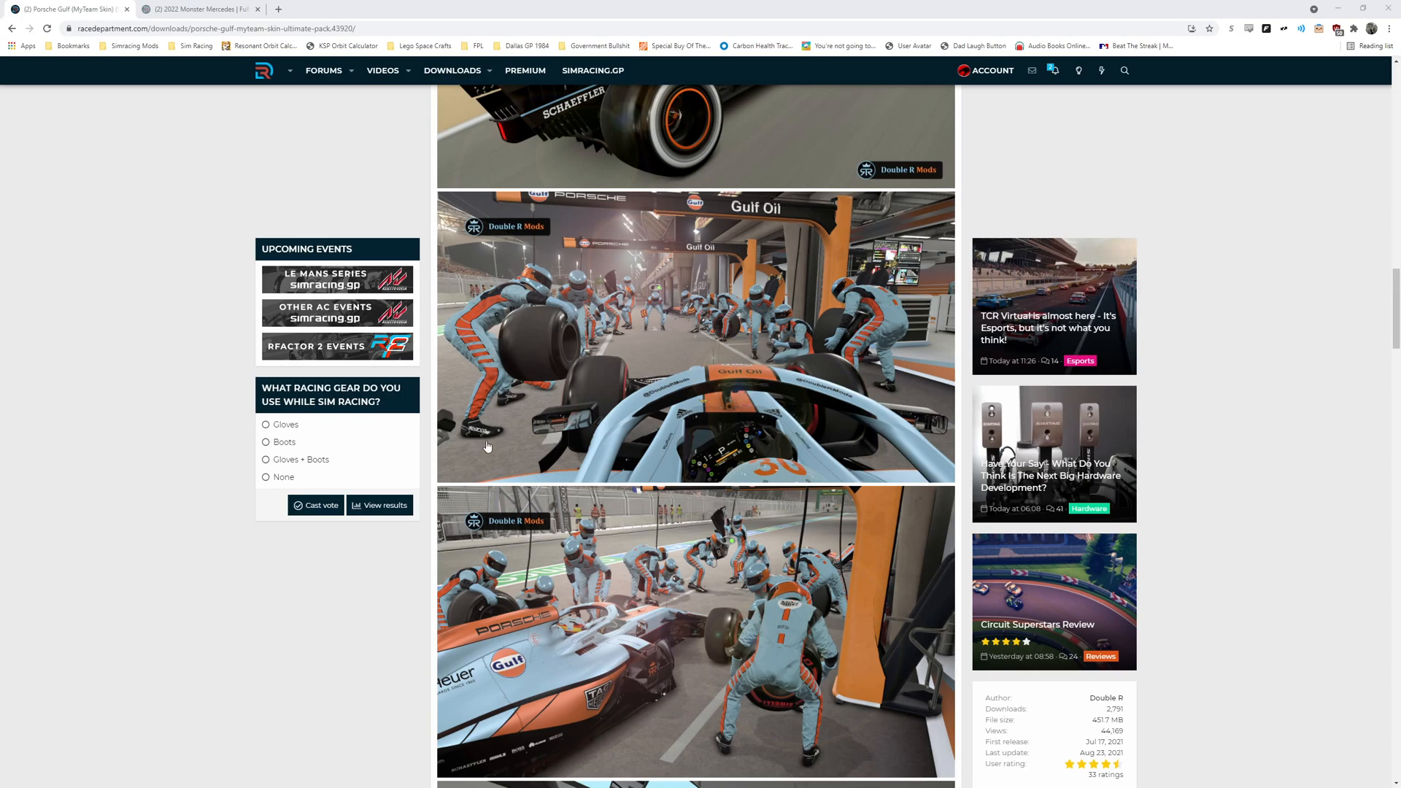
scroll(546, 273, down, 8)
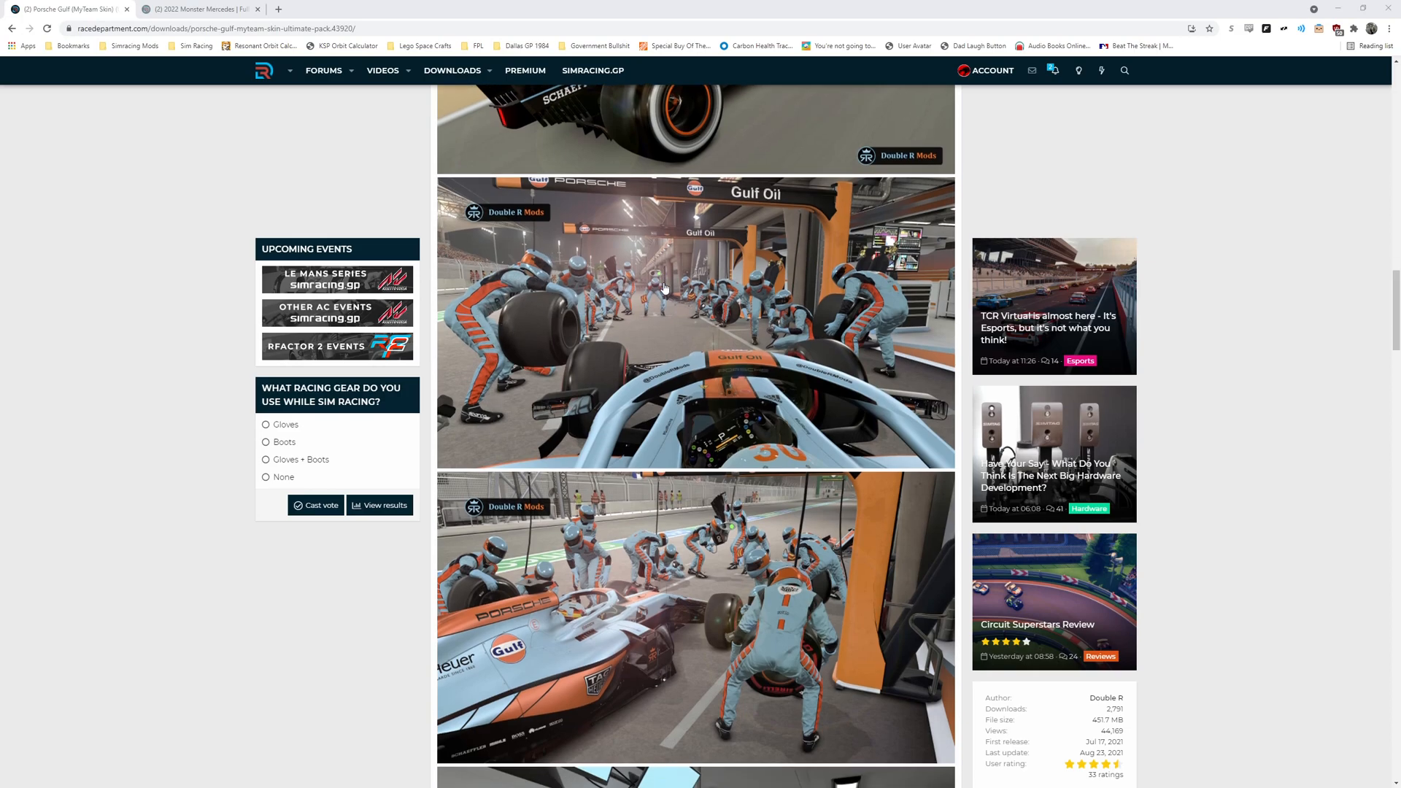
scroll(599, 298, down, 9)
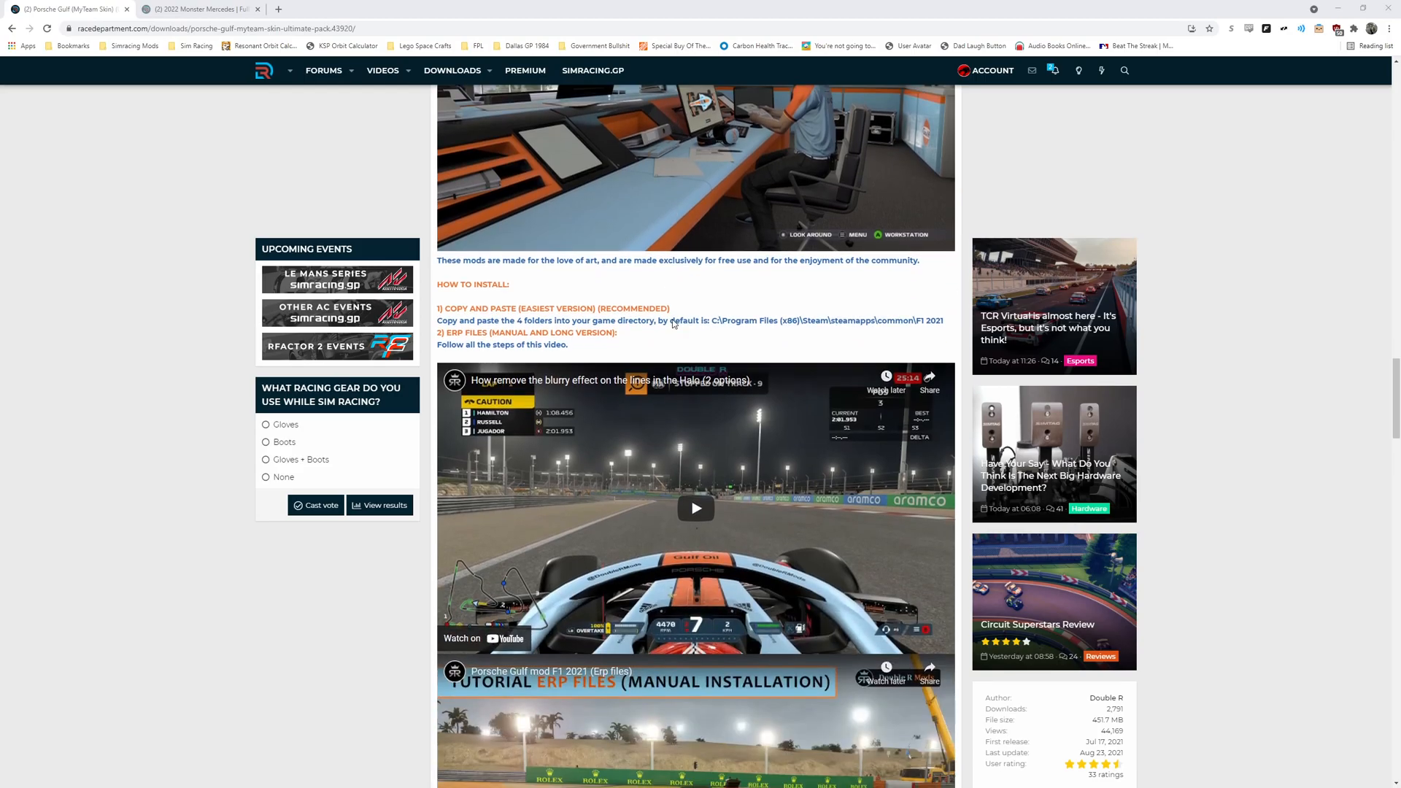
scroll(667, 321, up, 3)
scroll(664, 324, up, 20)
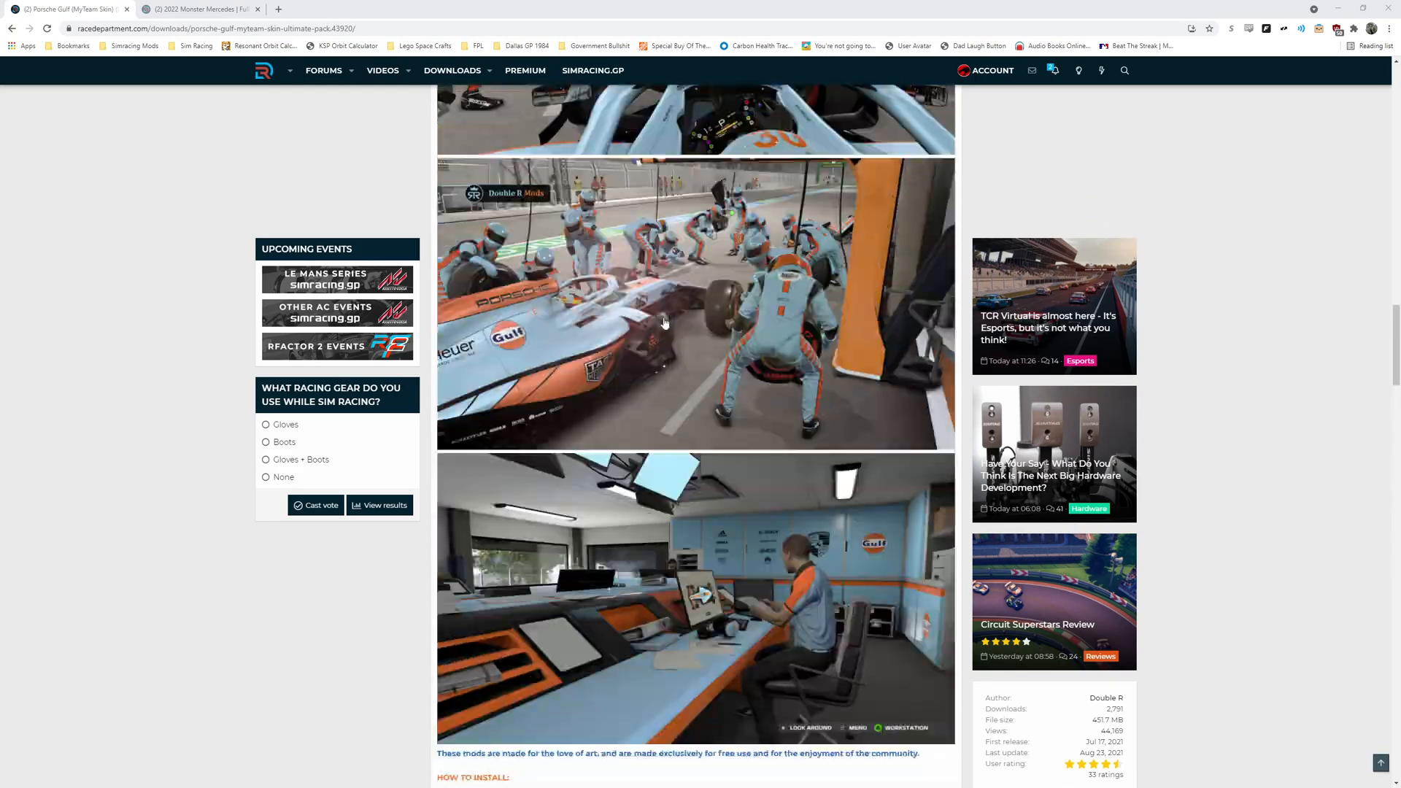
scroll(656, 325, up, 8)
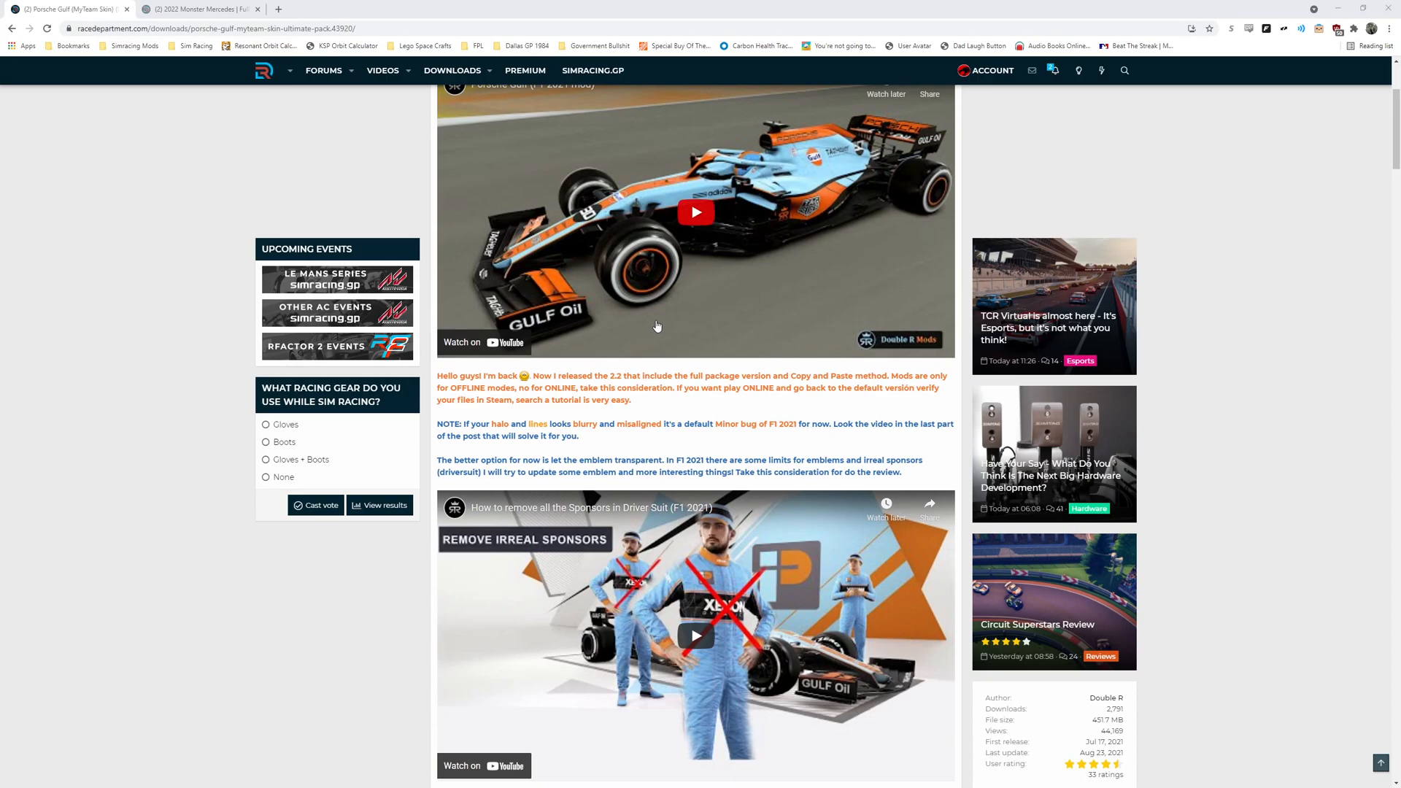
scroll(657, 326, up, 3)
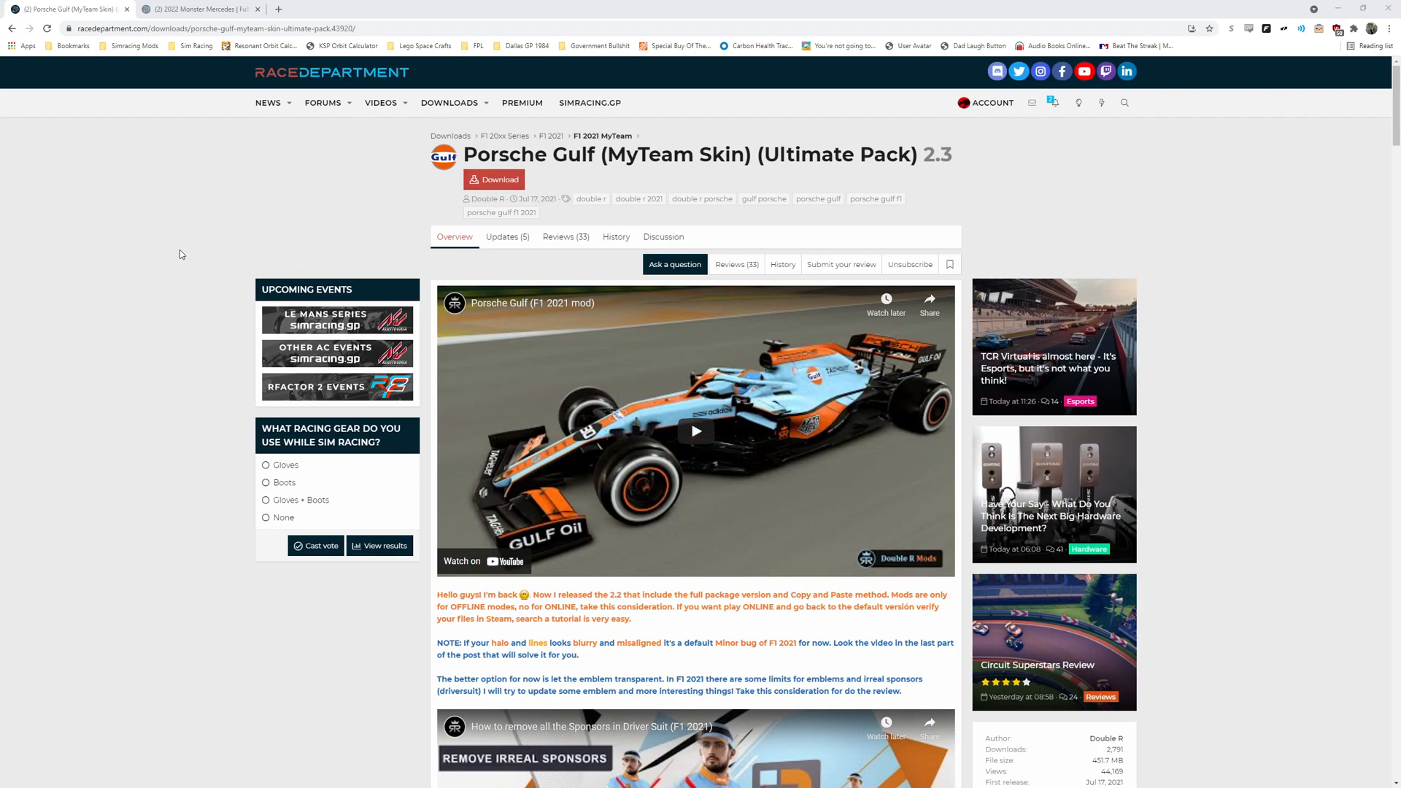
- Open the COPY AND PASTE METHOD folder inside F1 2021 SKINS, Custom Liveries, Porsche Gulf (Ultimate Package)
click(1341, 10)
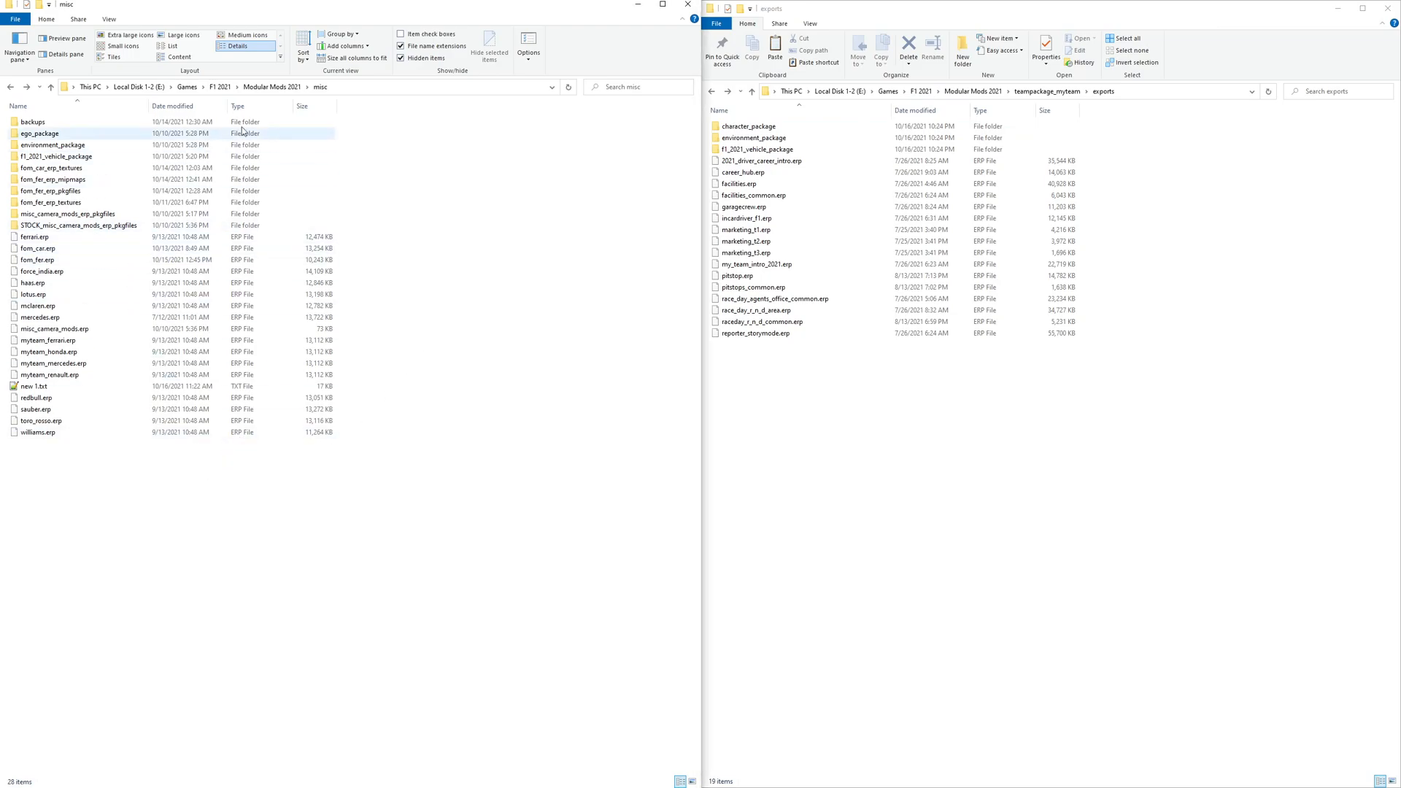
click(219, 87)
click(30, 203)
double_click(33, 204)
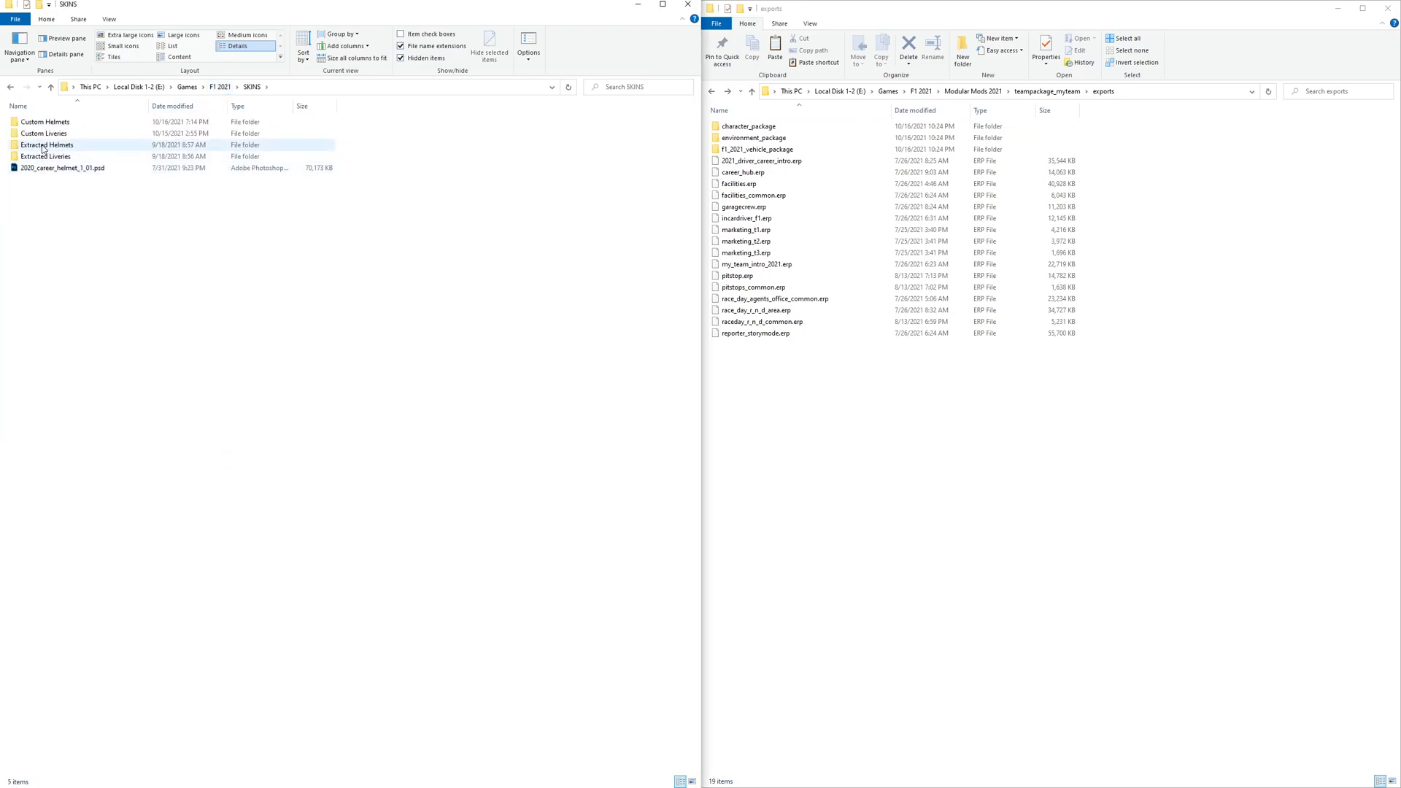
click(46, 134)
double_click(46, 134)
double_click(44, 169)
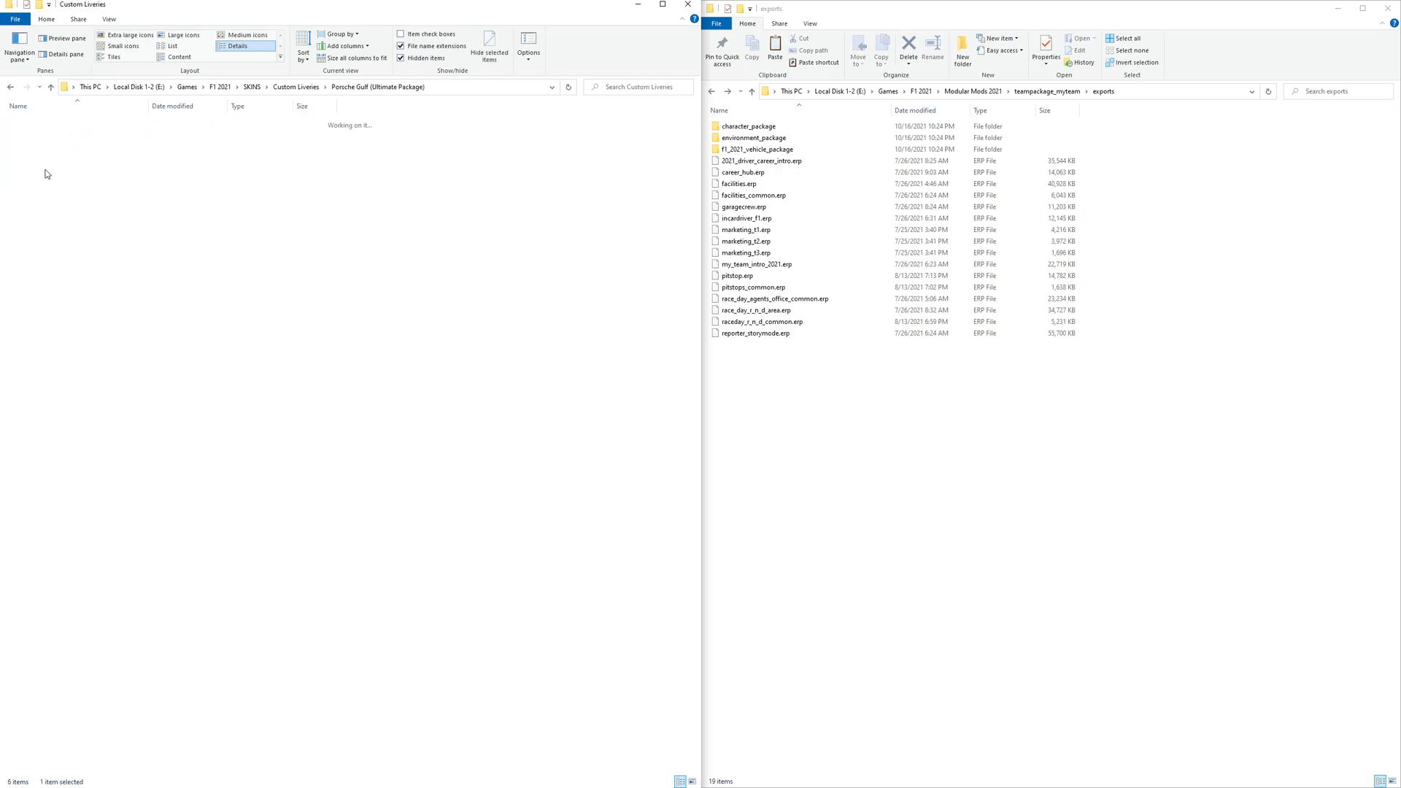
double_click(60, 133)
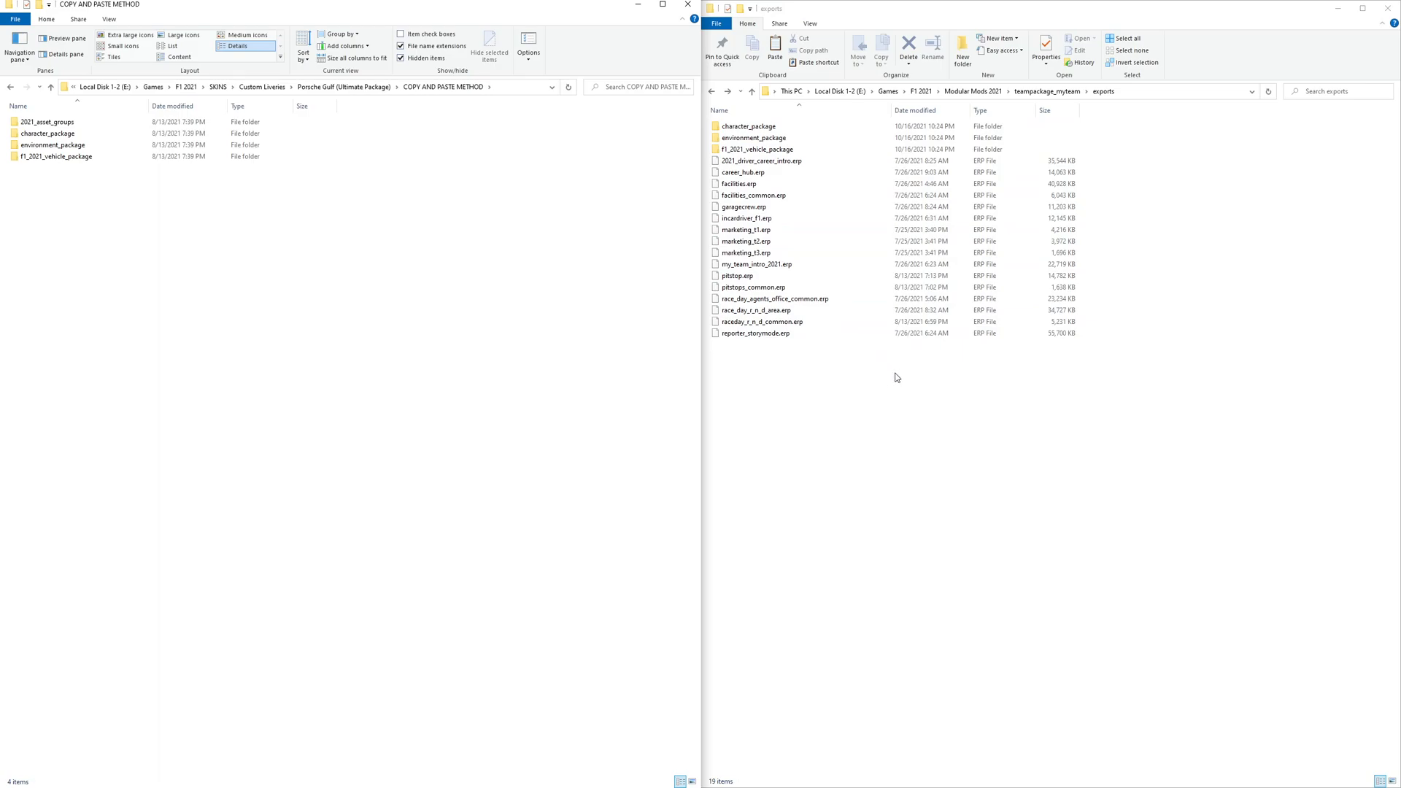
- Compare the exports ERP files with the contents of the character_package and animation_package folders in 2021_asset_groups
drag(799, 350, 745, 162)
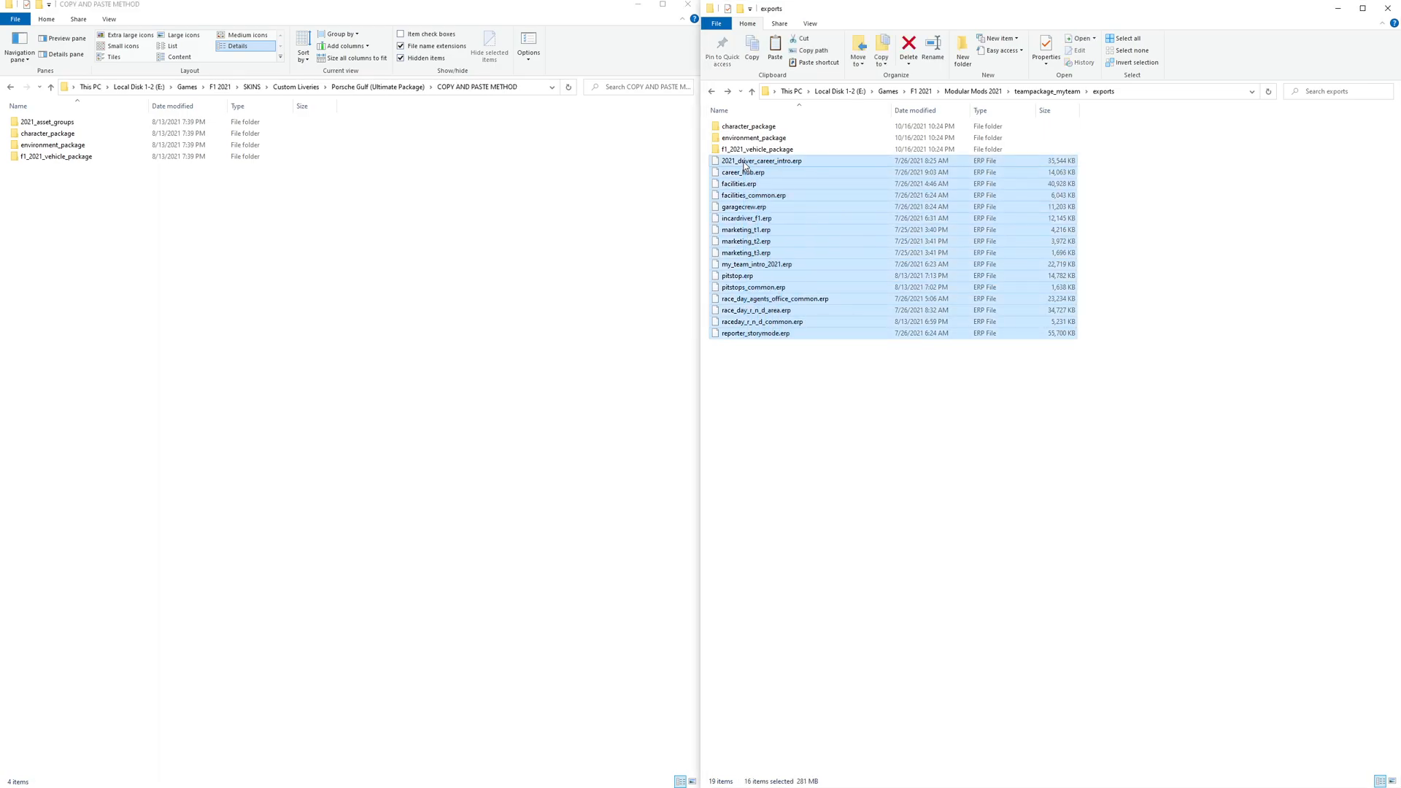
double_click(73, 122)
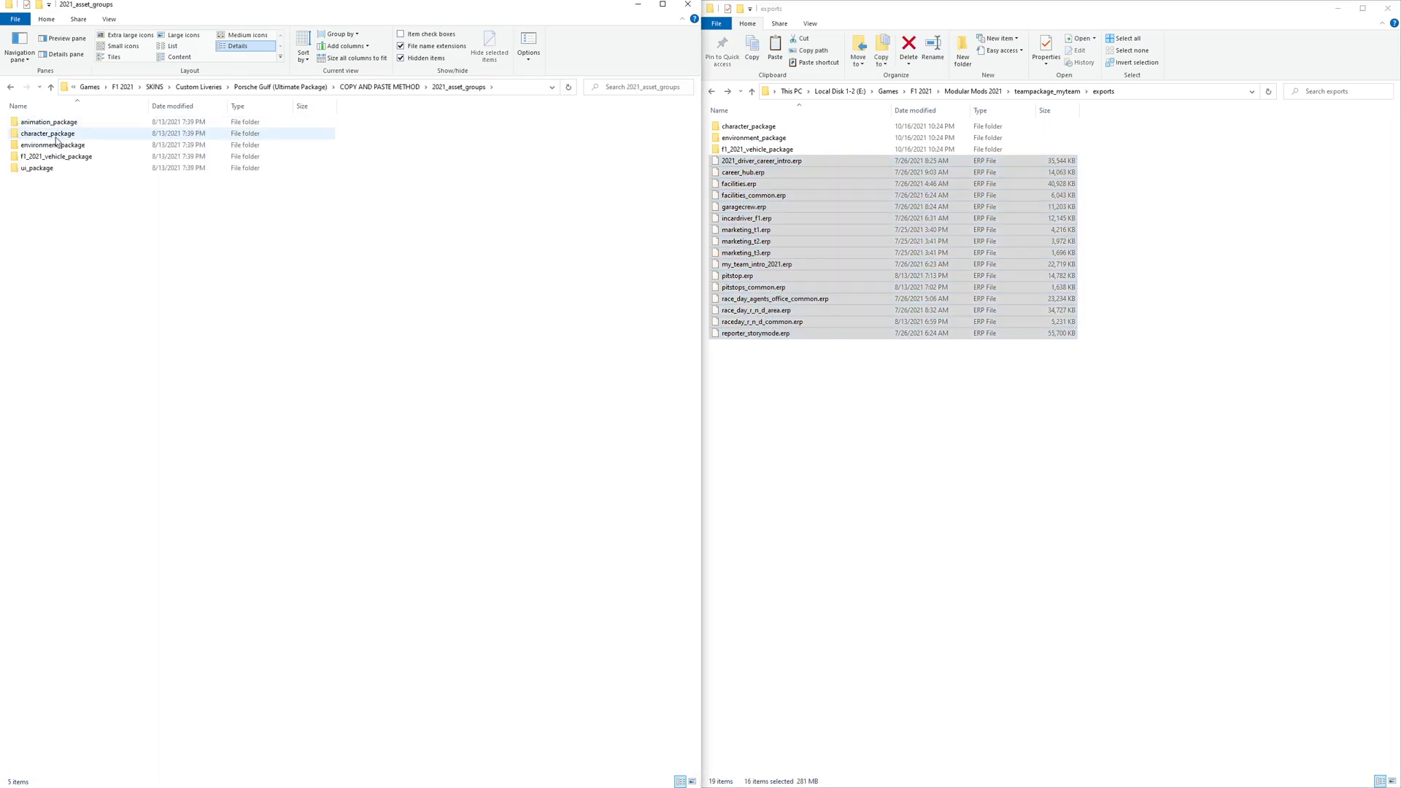
double_click(45, 133)
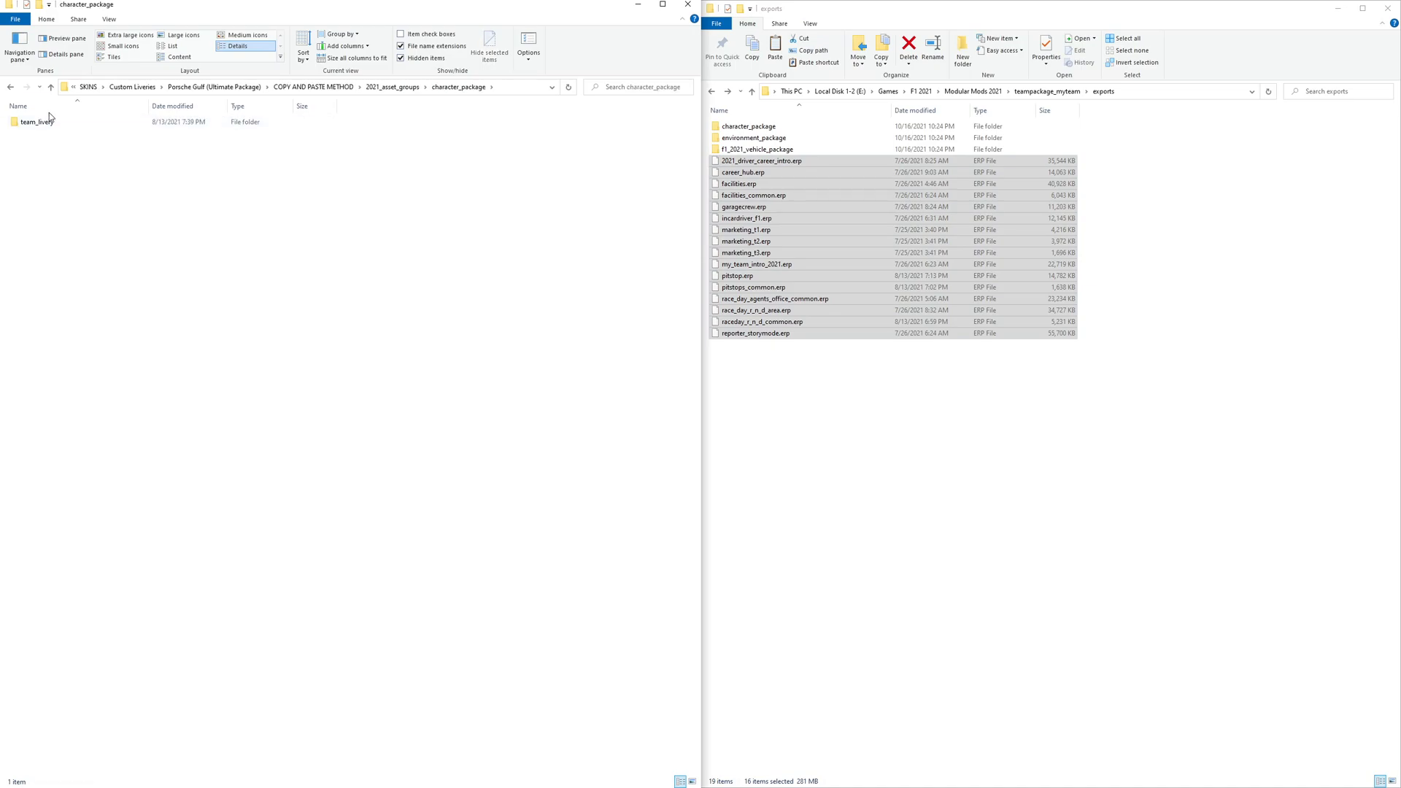
click(47, 124)
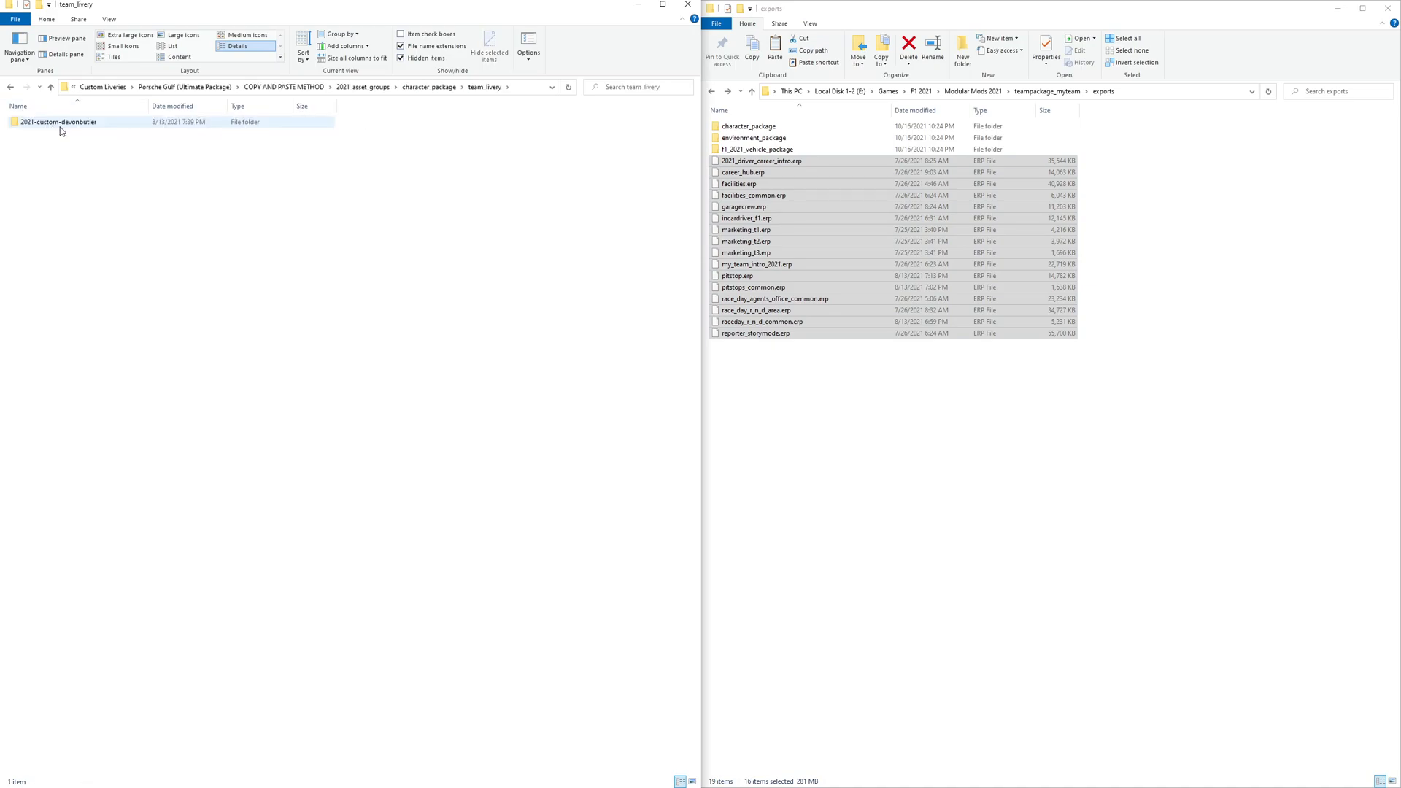
key(BackSpace)
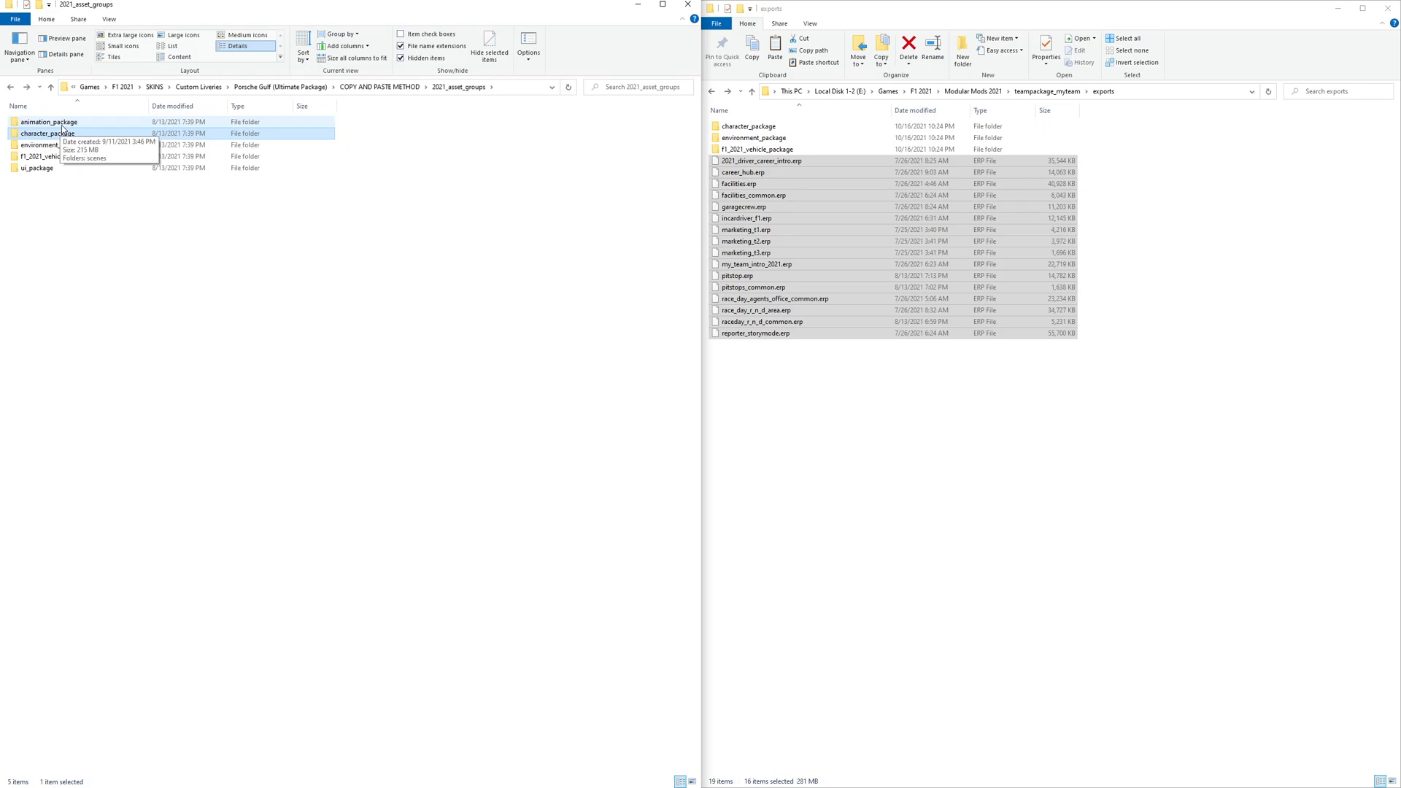
double_click(62, 122)
double_click(61, 122)
double_click(62, 126)
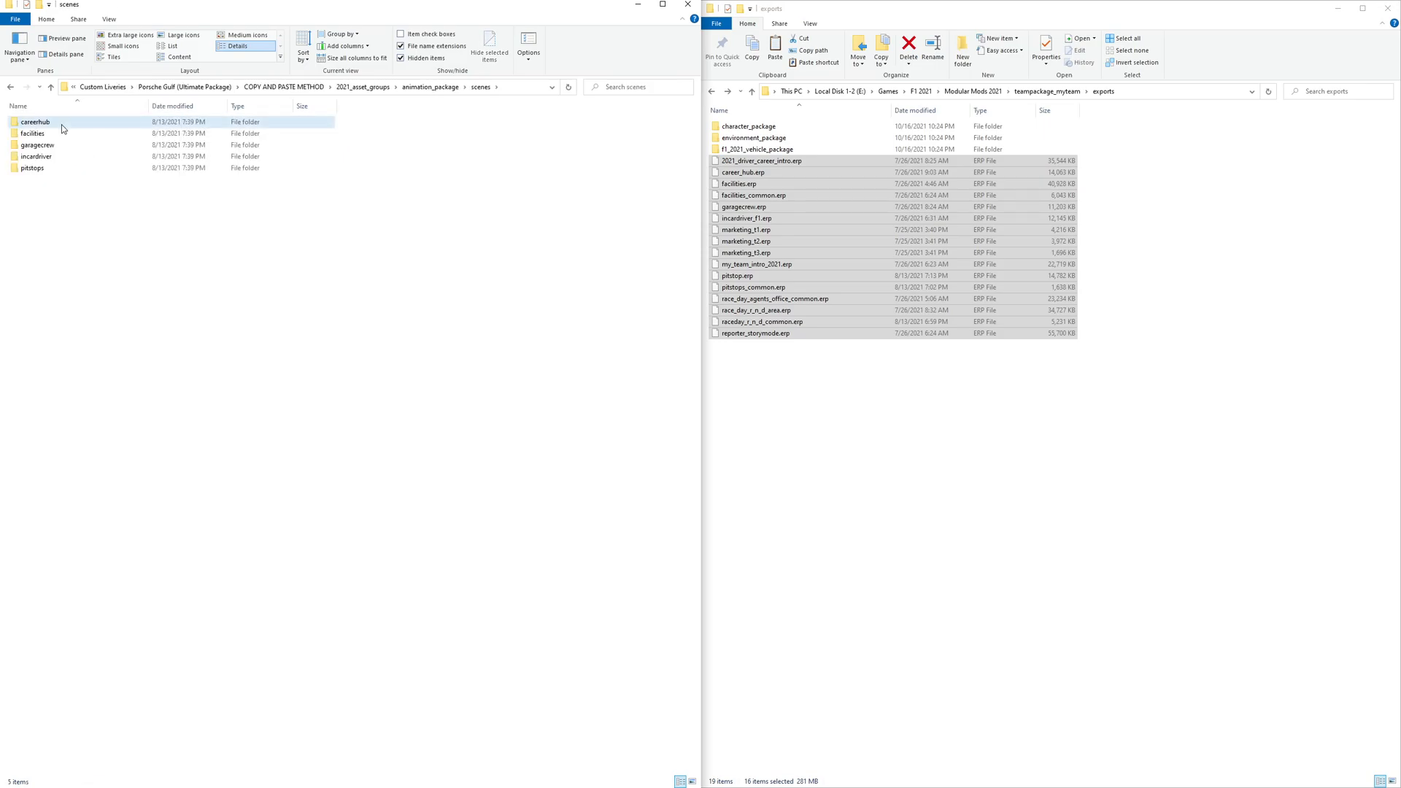
double_click(68, 124)
click(70, 124)
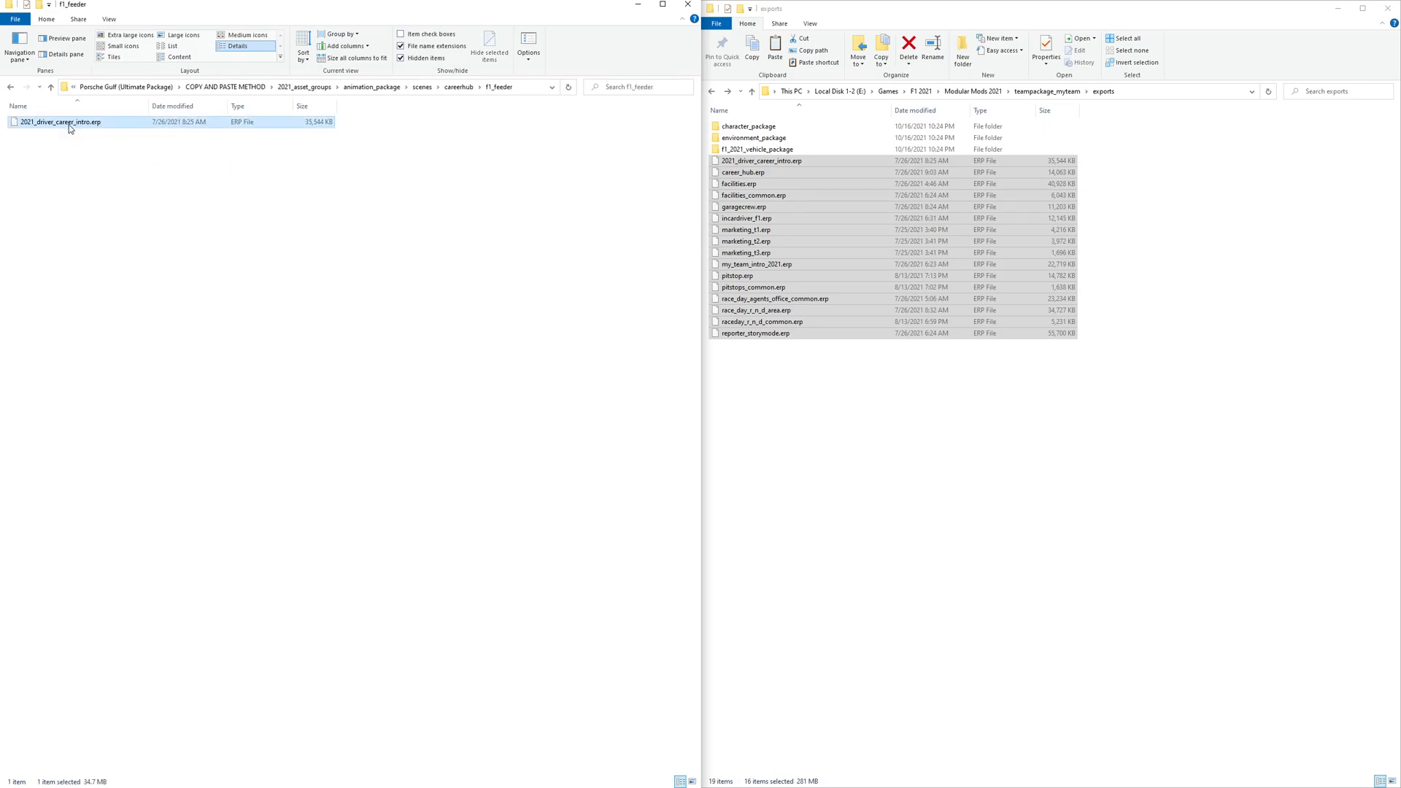
key(BackSpace)
key(BackSpace)
key(BackSpace)
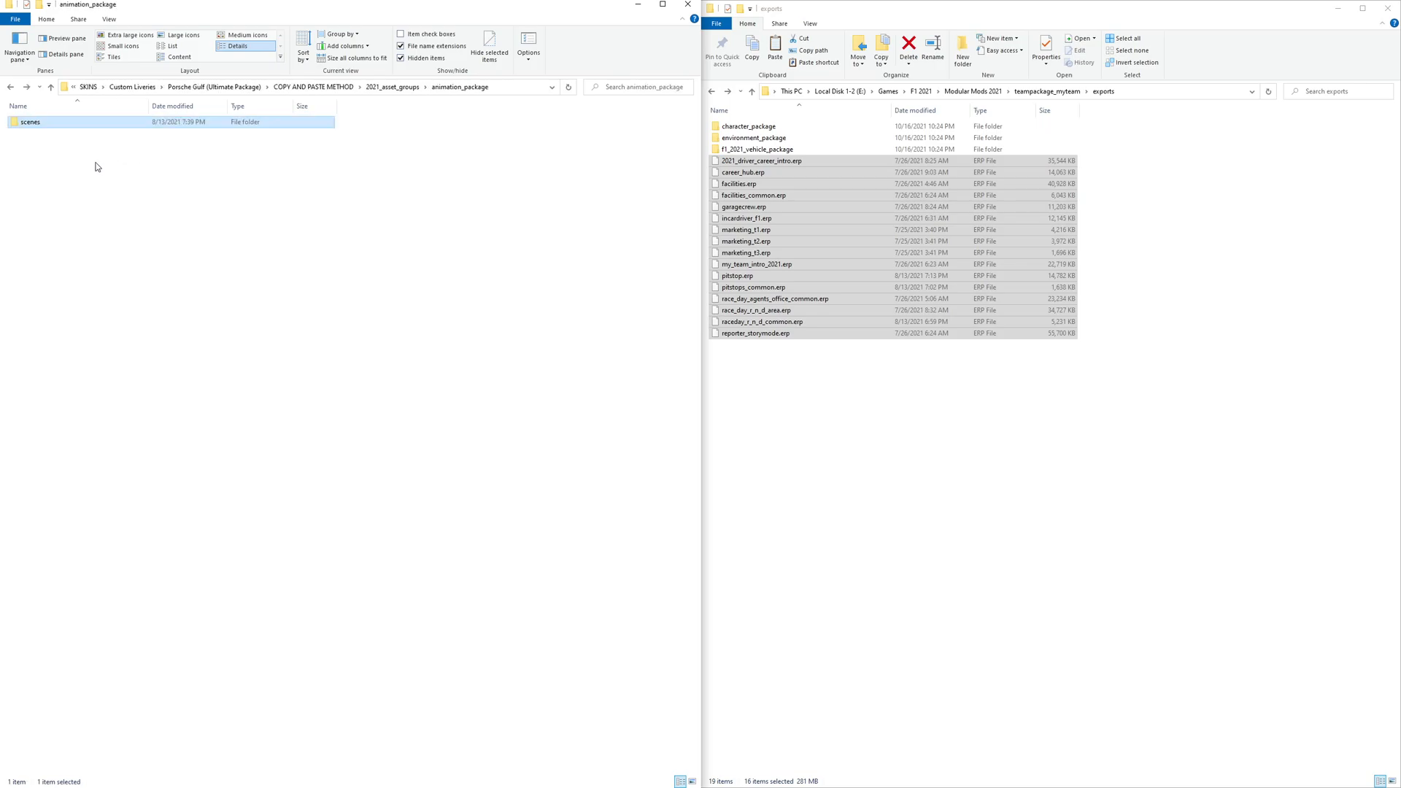
- Browse the scenes, environment_package and ui_package subfolders of 2021_asset_groups
key(Return)
drag(80, 203, 46, 141)
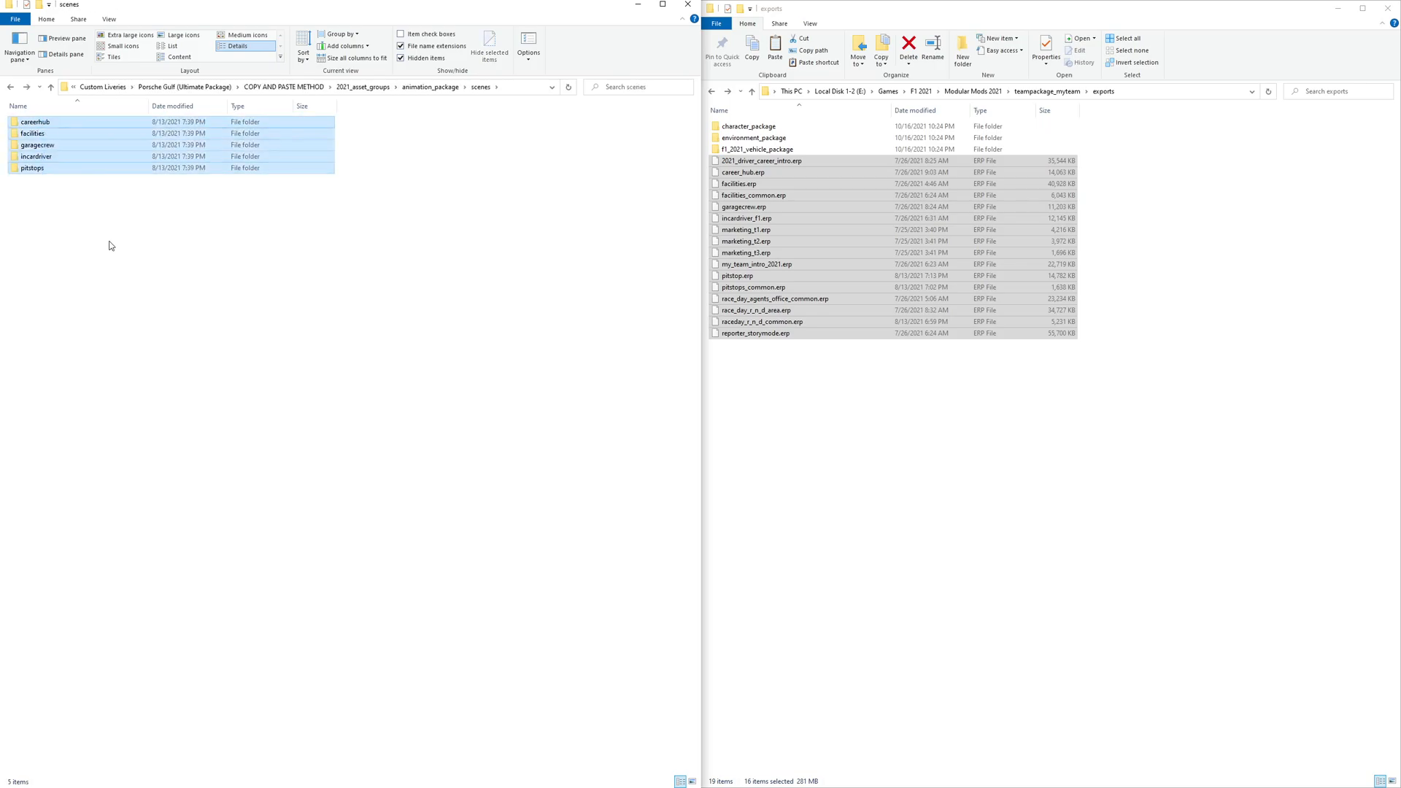
click(103, 230)
key(BackSpace)
key(BackSpace)
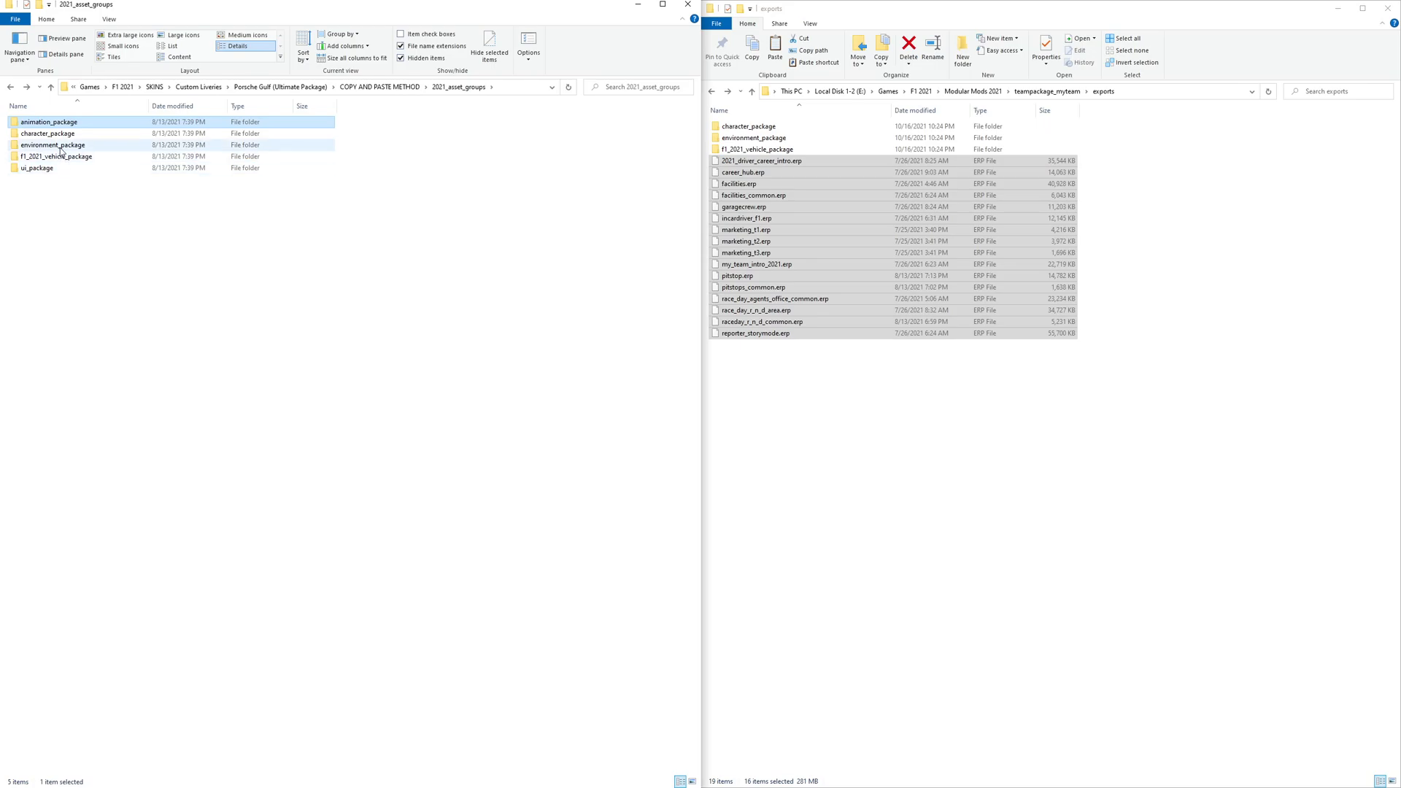
double_click(59, 145)
double_click(54, 122)
key(BackSpace)
key(BackSpace)
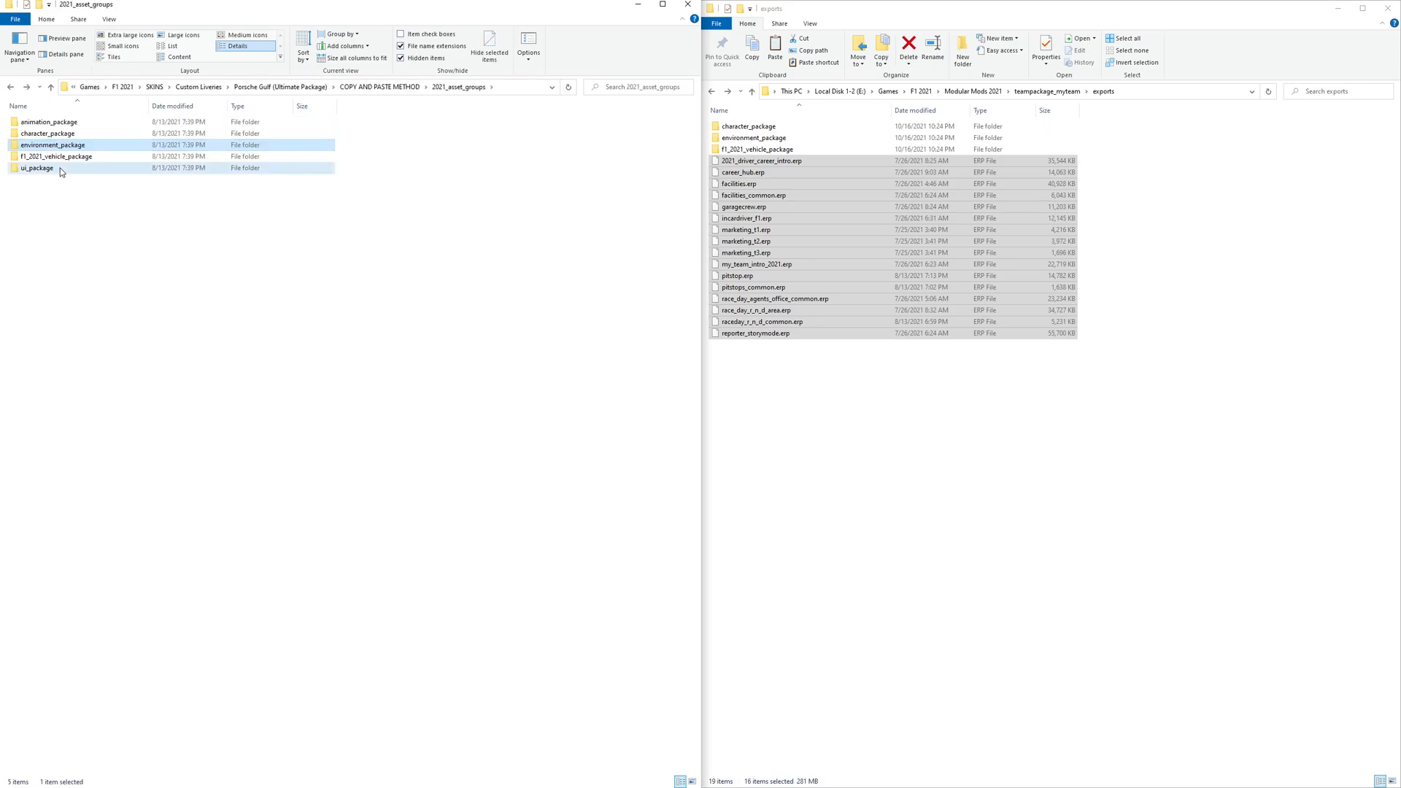
double_click(60, 168)
double_click(49, 122)
click(72, 123)
double_click(72, 121)
double_click(72, 121)
double_click(73, 121)
key(BackSpace)
key(BackSpace)
key(BackSpace)
key(BackSpace)
key(BackSpace)
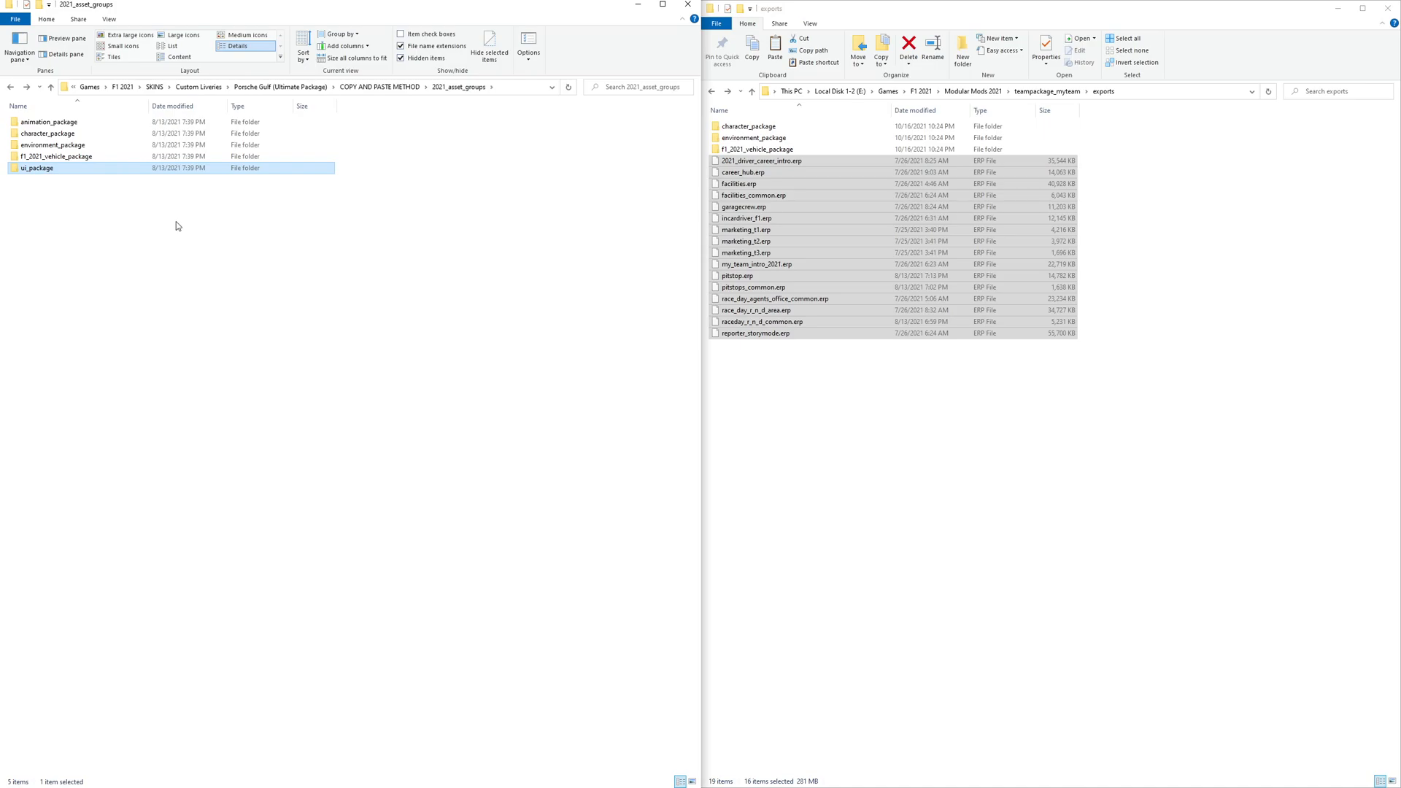
click(223, 191)
- Compare the package folders in exports with those in the COPY AND PASTE METHOD folder
drag(786, 366, 724, 165)
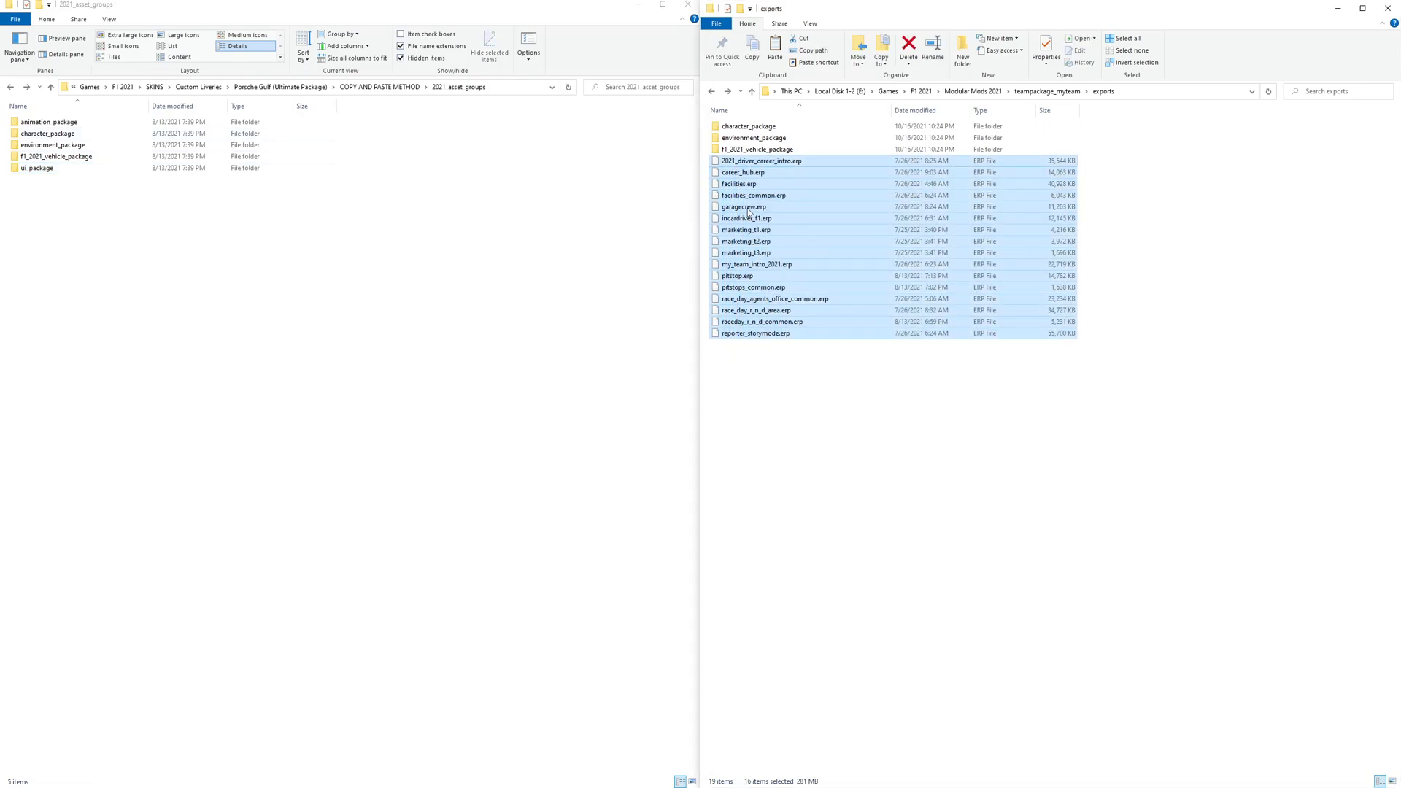
click(838, 381)
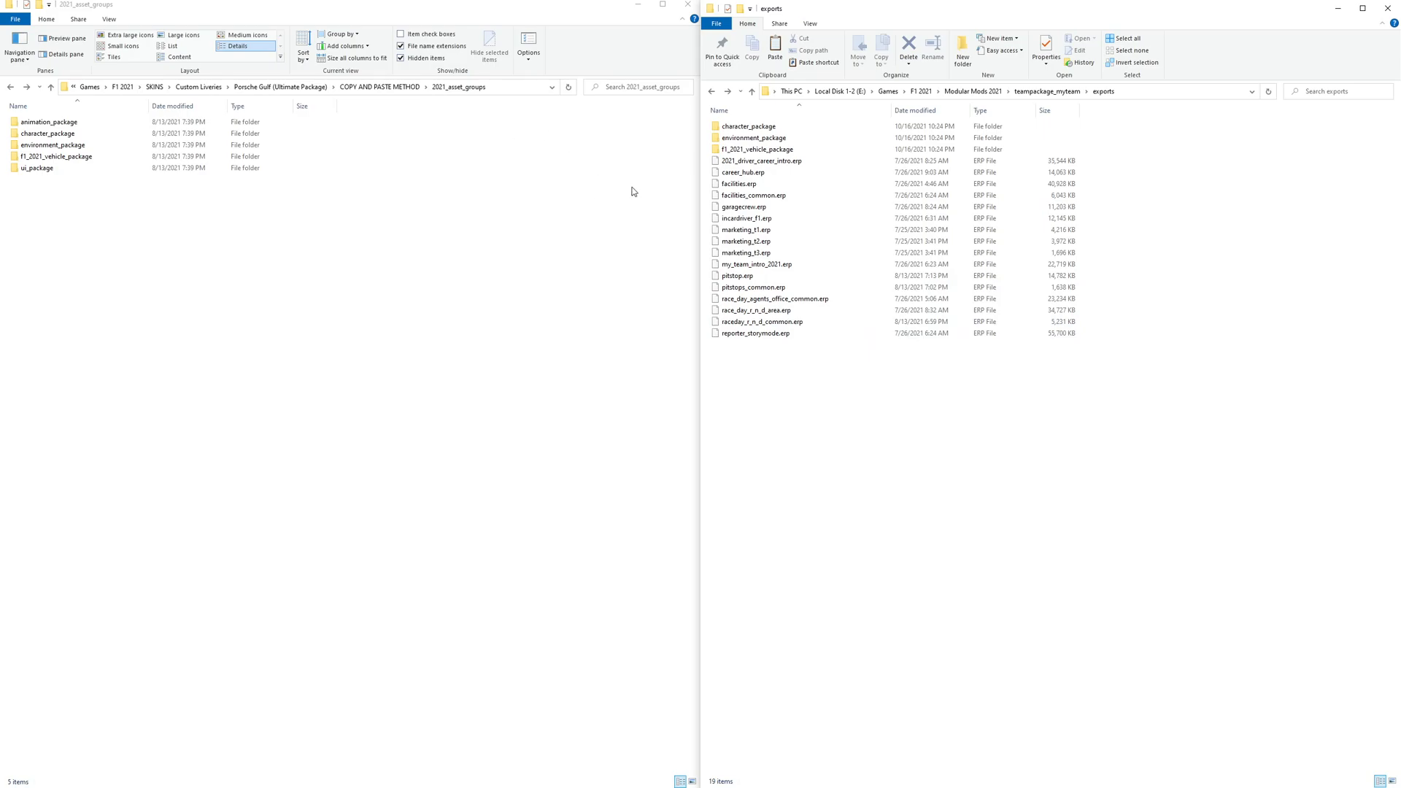
drag(1101, 136, 1004, 153)
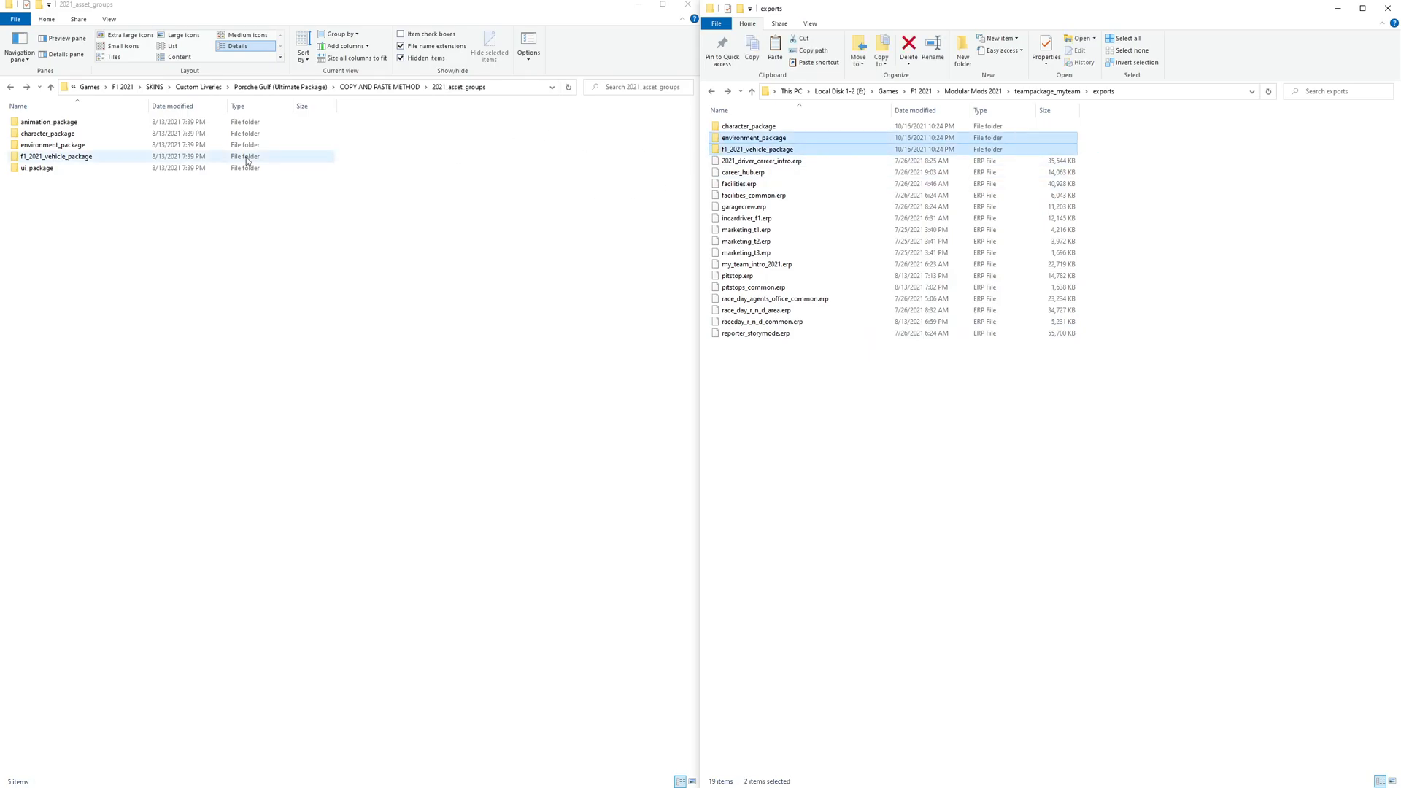
click(153, 177)
click(380, 87)
drag(75, 186, 41, 137)
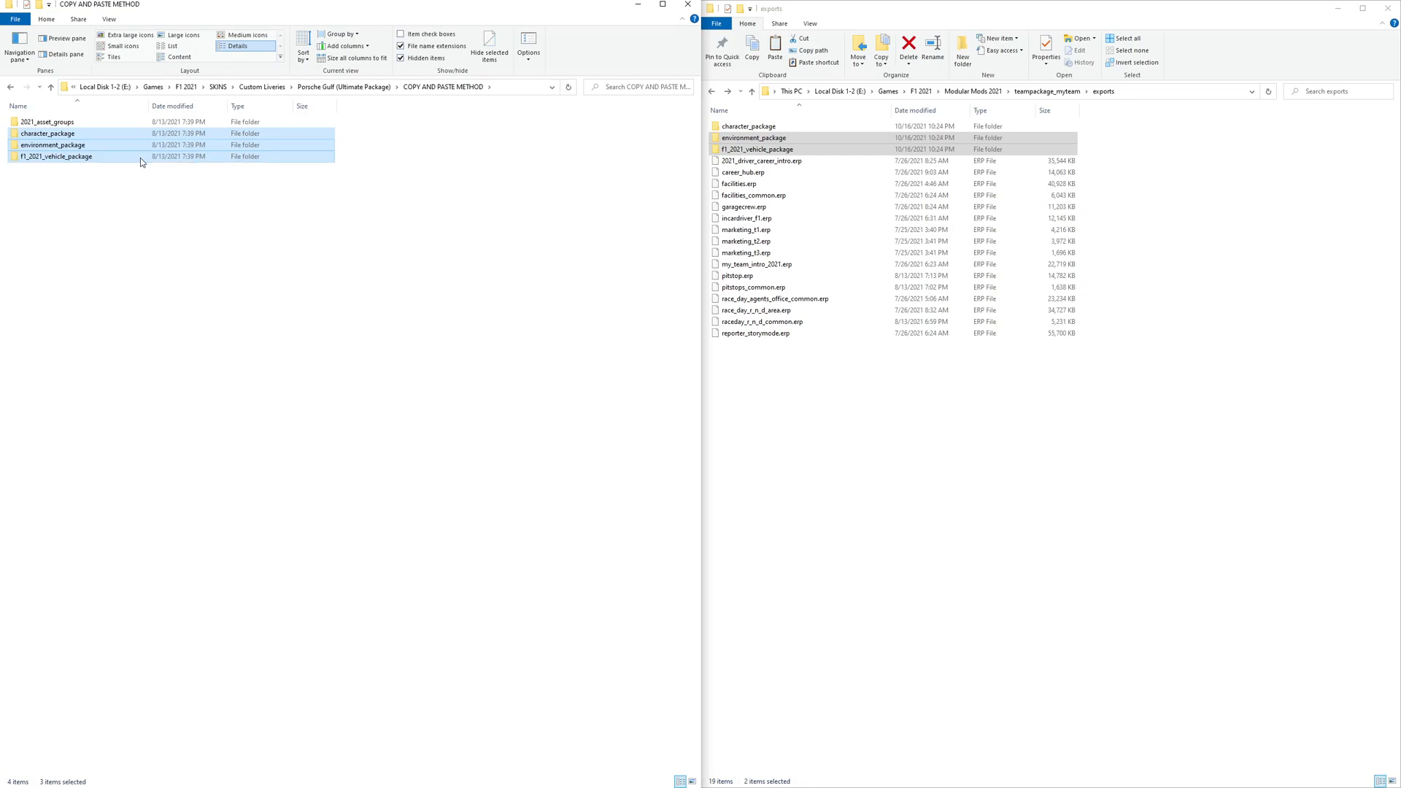
click(265, 217)
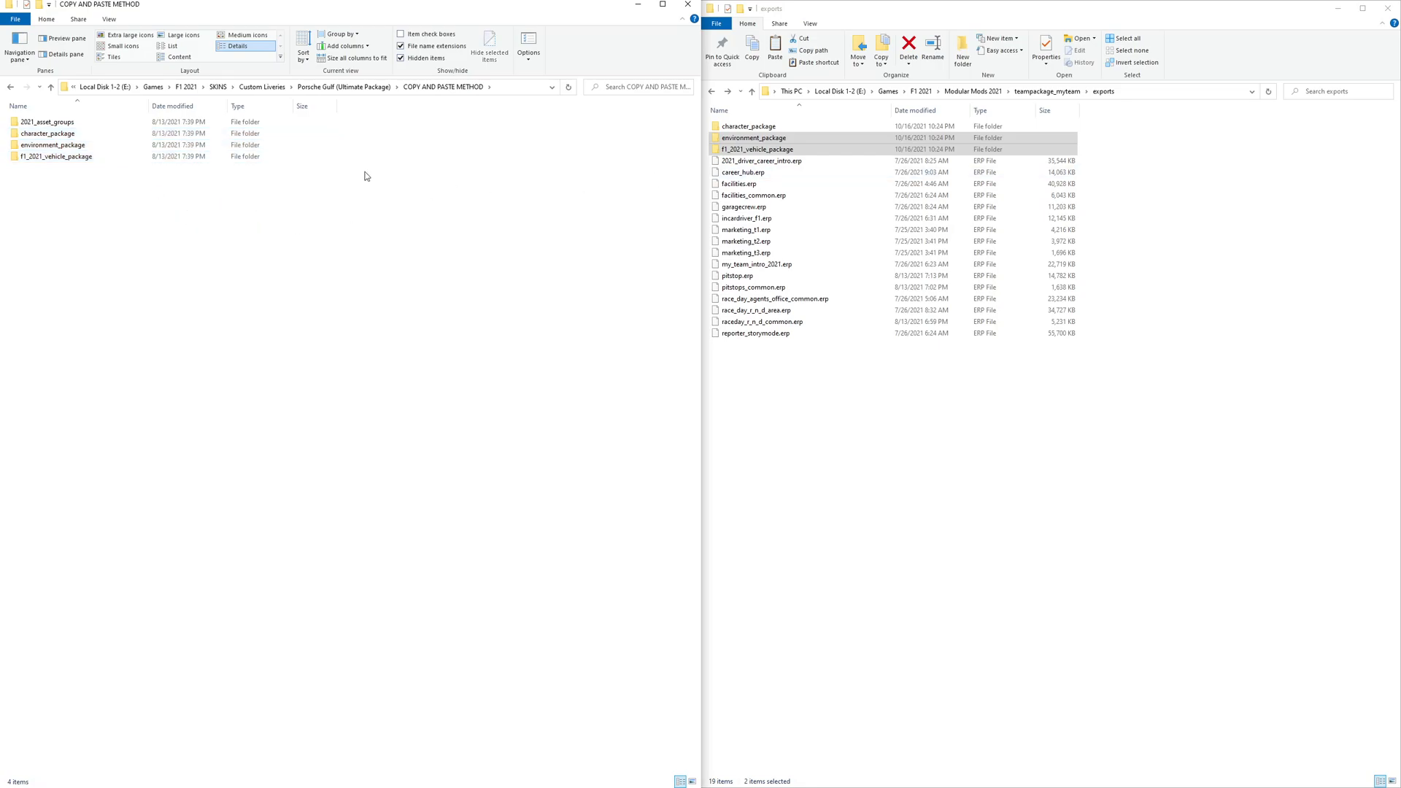
- Browse the F1_2021_vehicle_package folder down to the fom_car textures and liveries contents
double_click(51, 154)
double_click(48, 124)
double_click(48, 124)
double_click(48, 124)
double_click(48, 124)
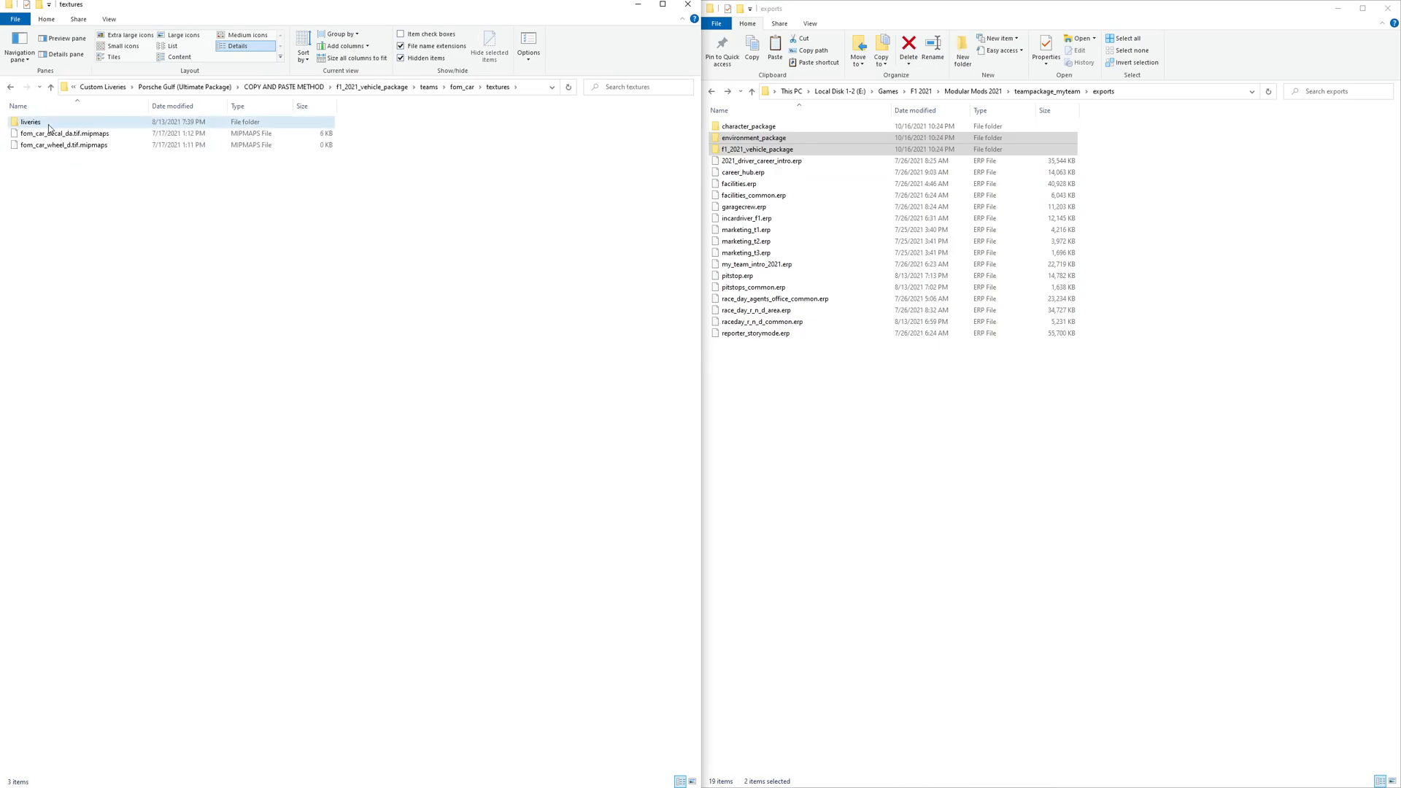
key(BackSpace)
key(BackSpace)
key(BackSpace)
key(BackSpace)
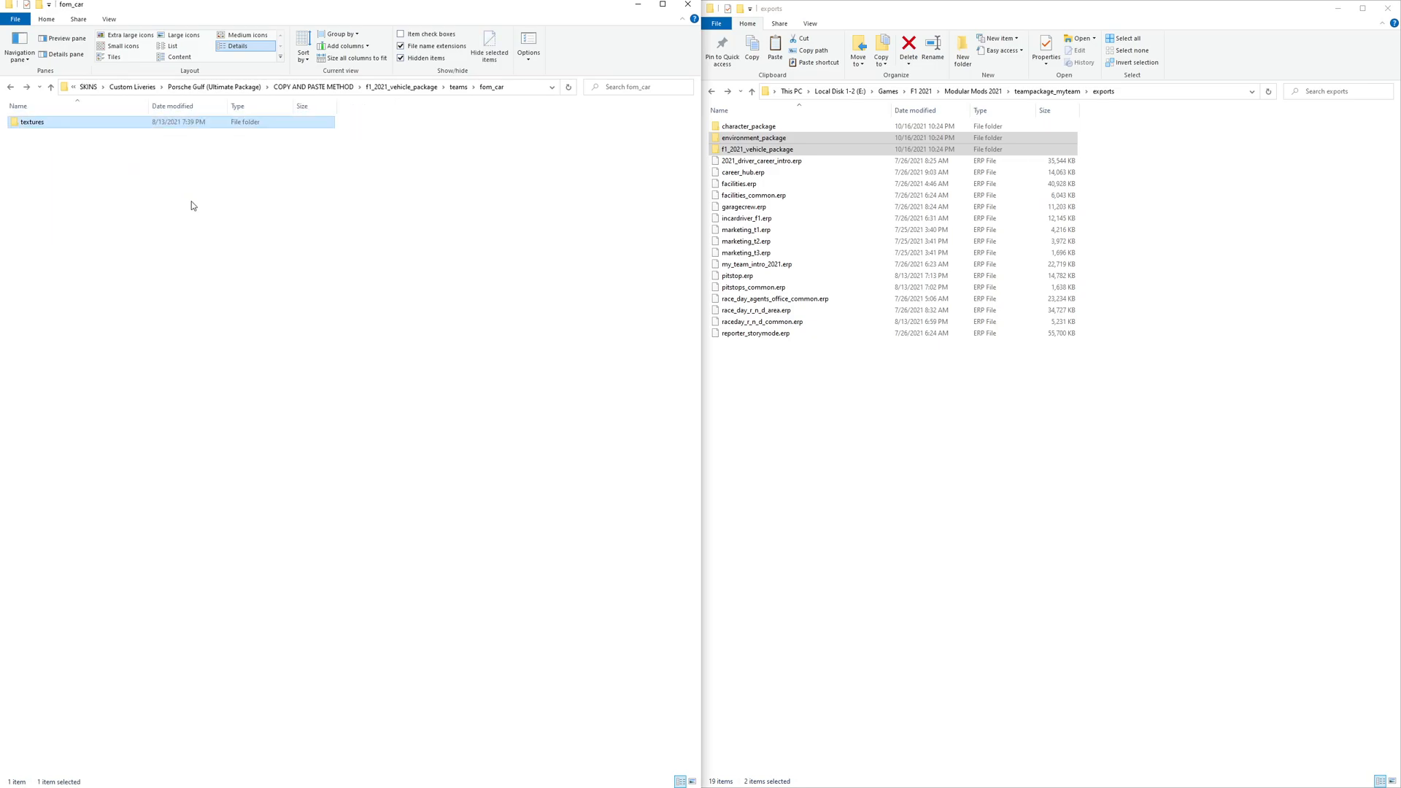
key(BackSpace)
click(194, 225)
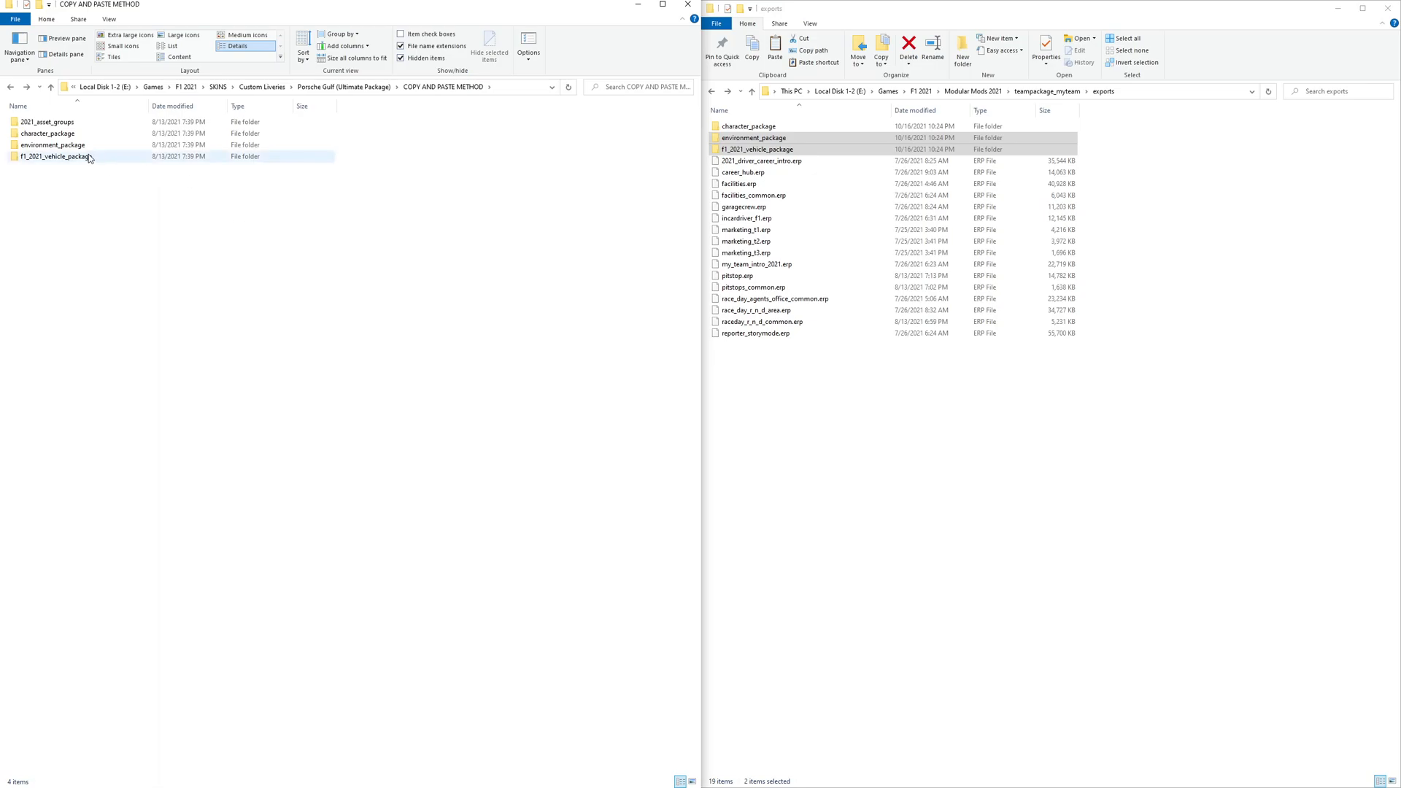
- Open 2021_driver_career_intro.erp in EEA, preview the Ferrari racecrew headphones textures, and close the tool
drag(124, 175, 95, 147)
click(1136, 234)
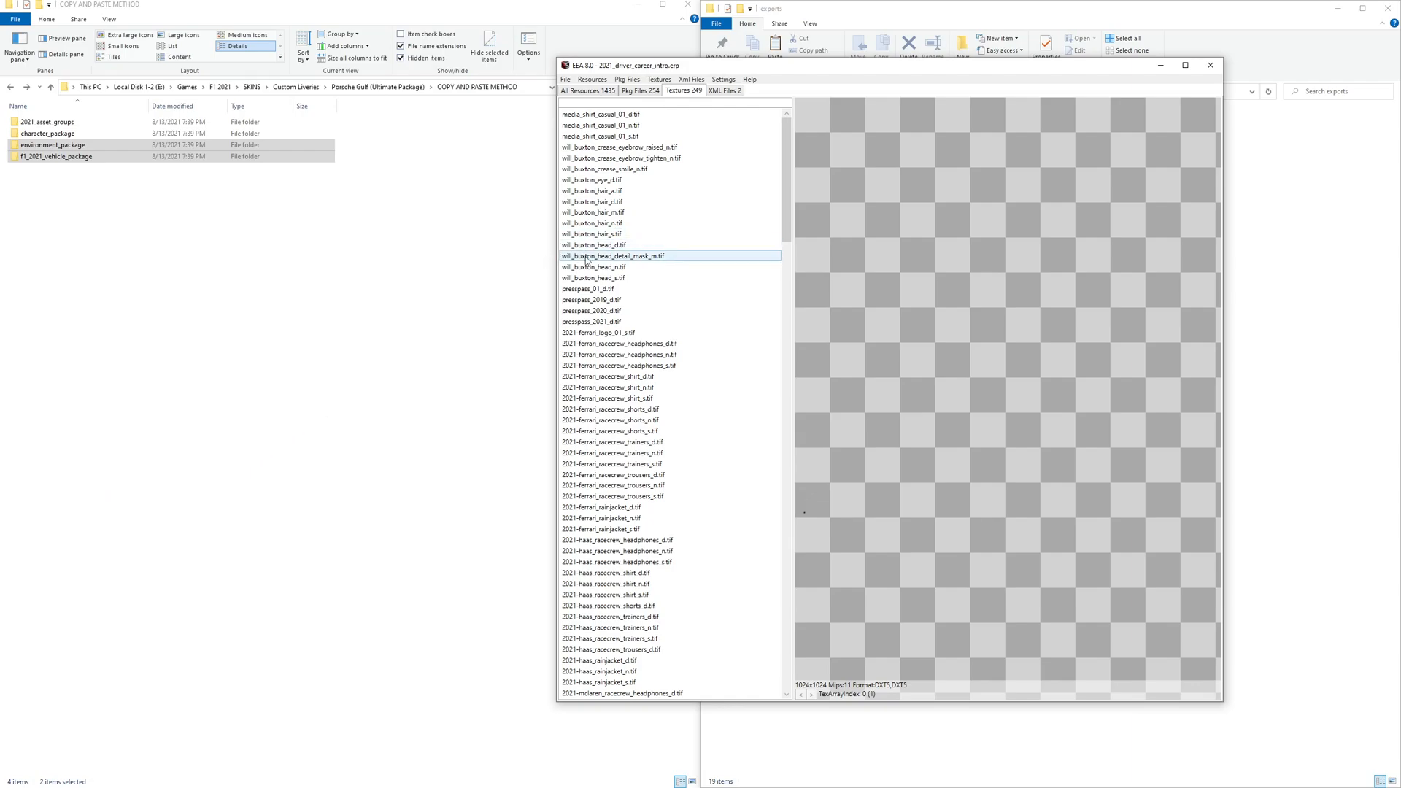
click(600, 345)
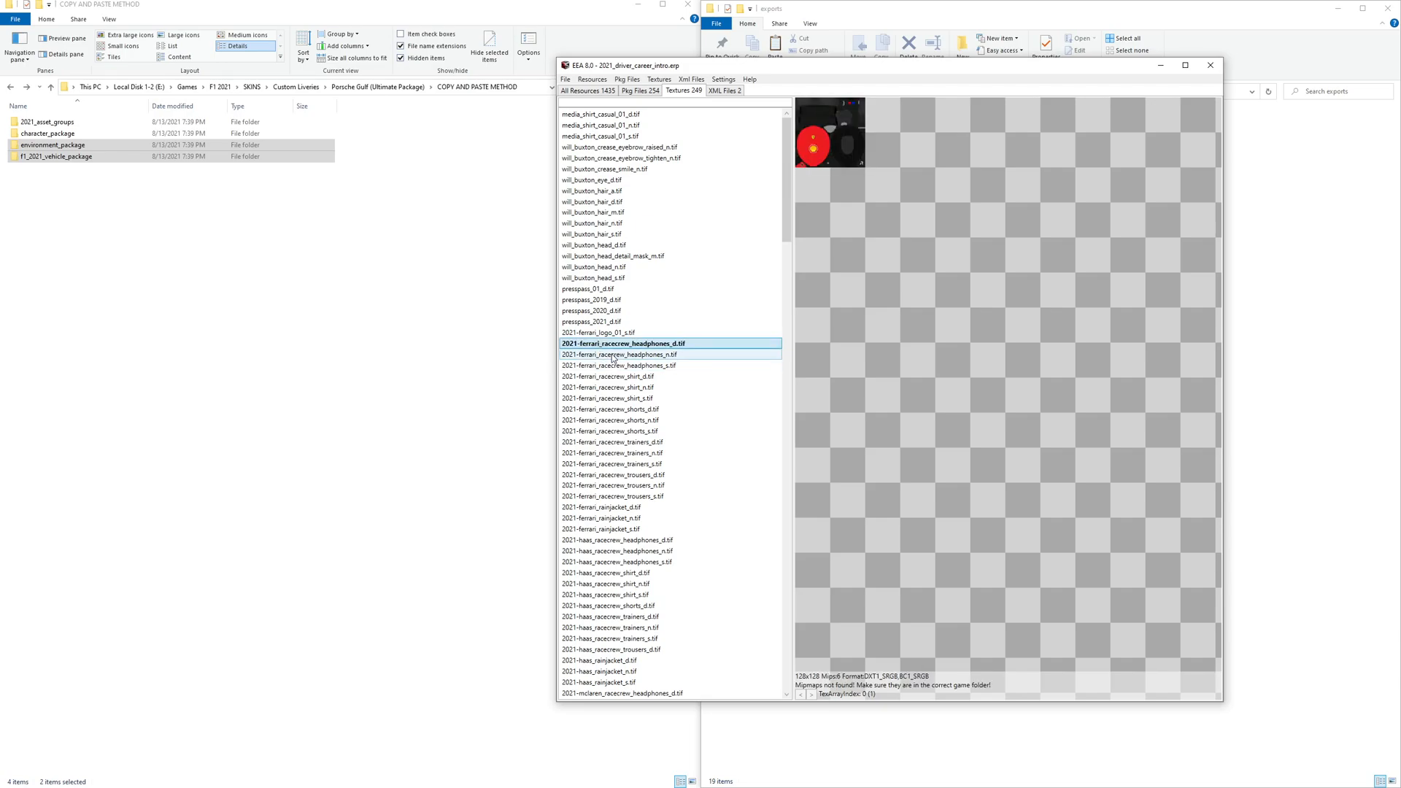
click(612, 353)
key(Down)
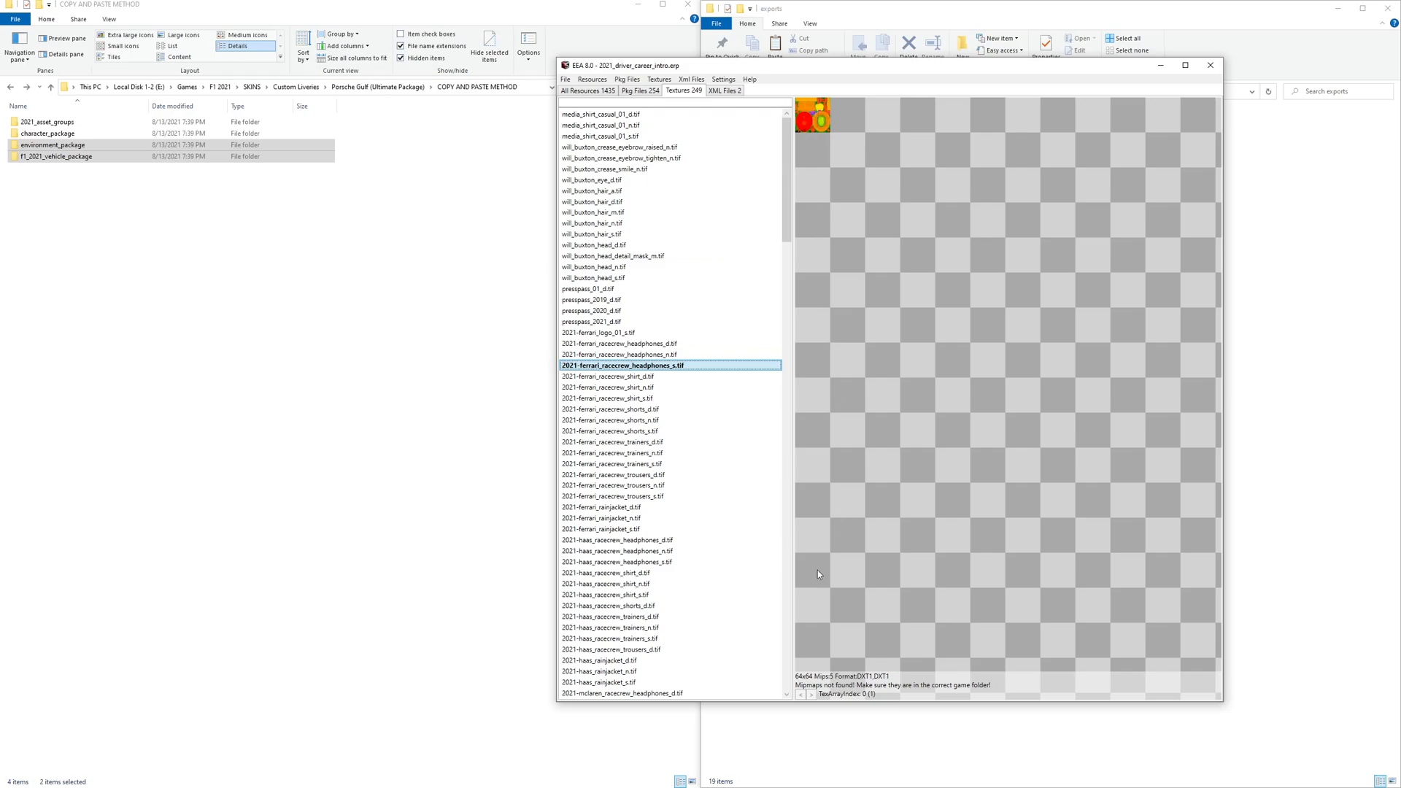
key(Up)
key(Up)
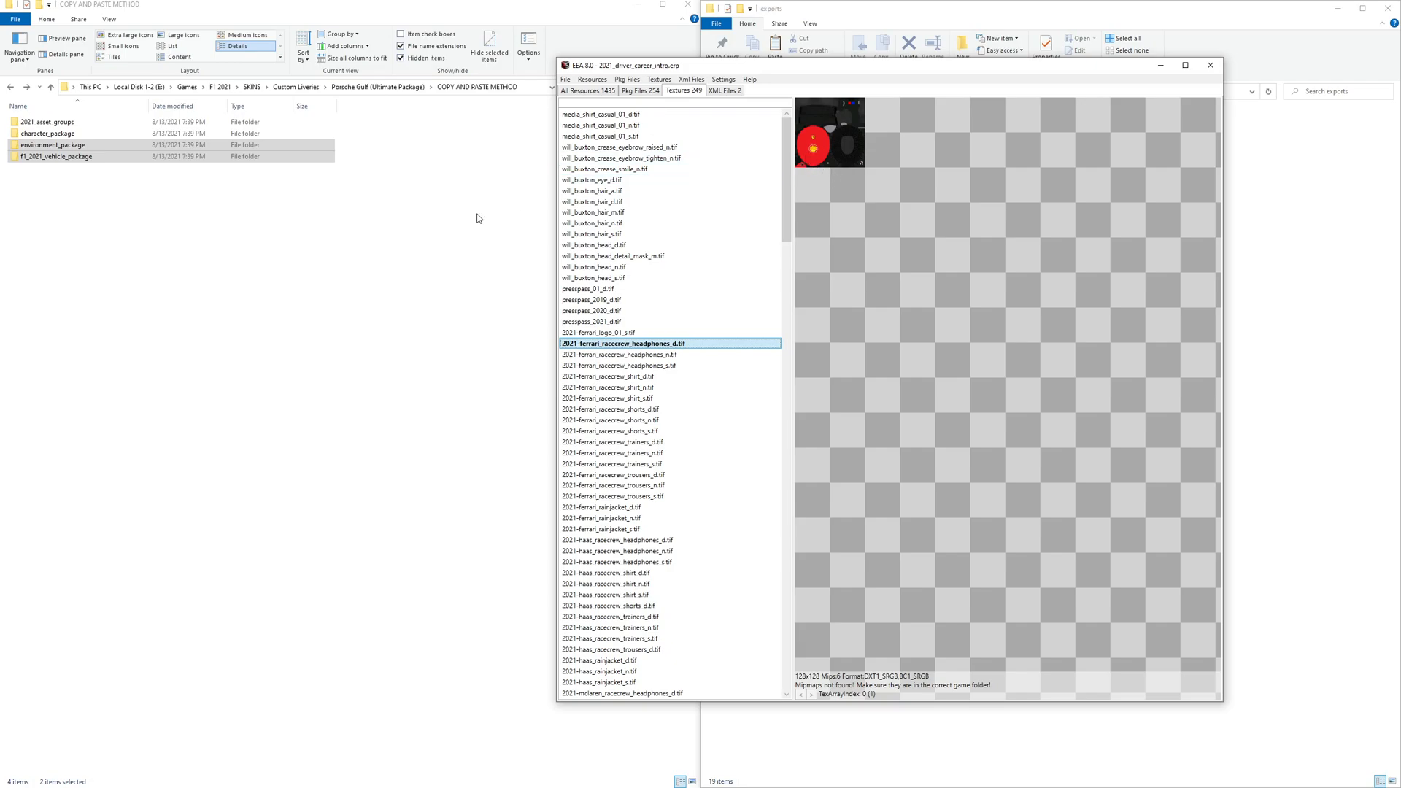
drag(1118, 70, 587, 219)
click(394, 193)
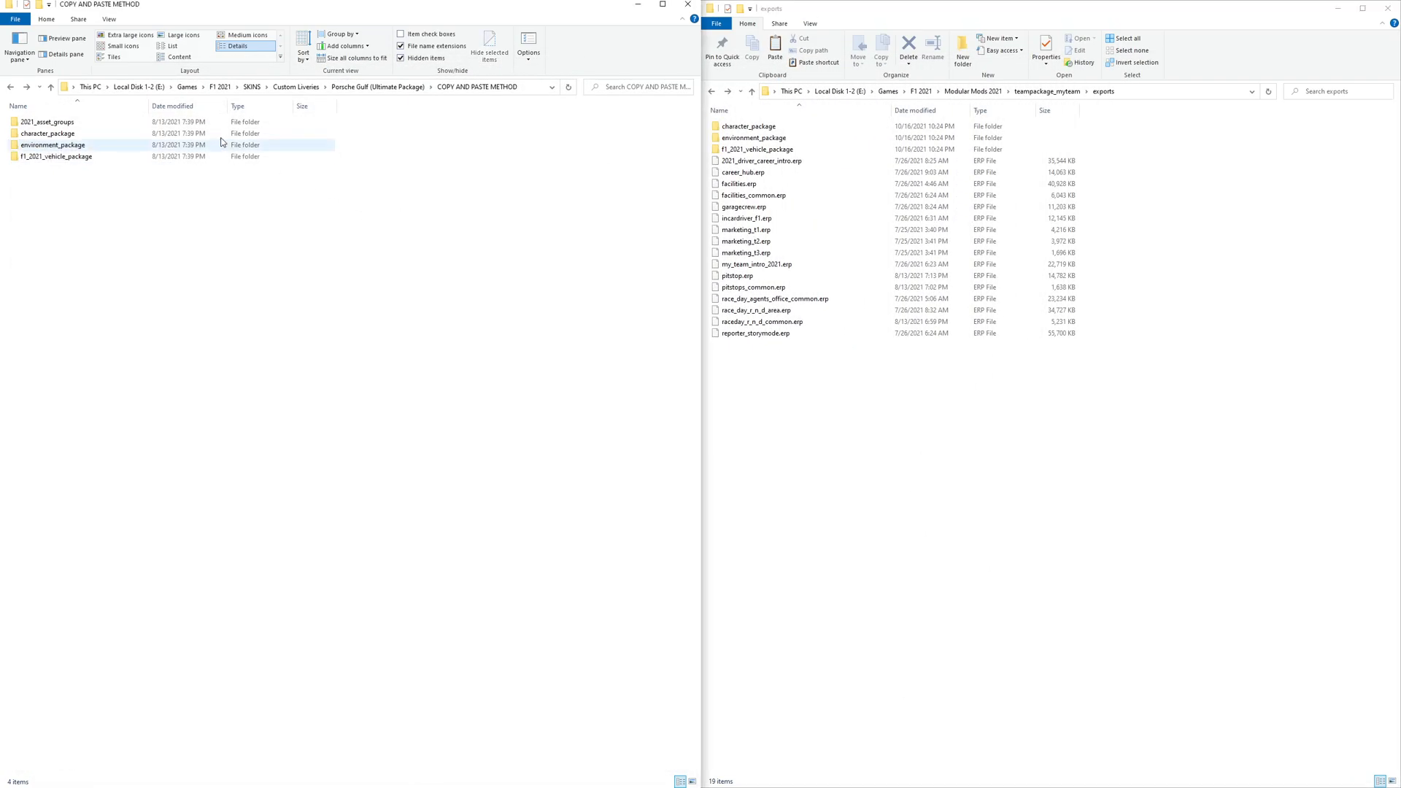
- Copy the character_package, environment_package and F1_2021_vehicle_package folders from the F1 2021 game folder into exports, replacing existing files
click(219, 87)
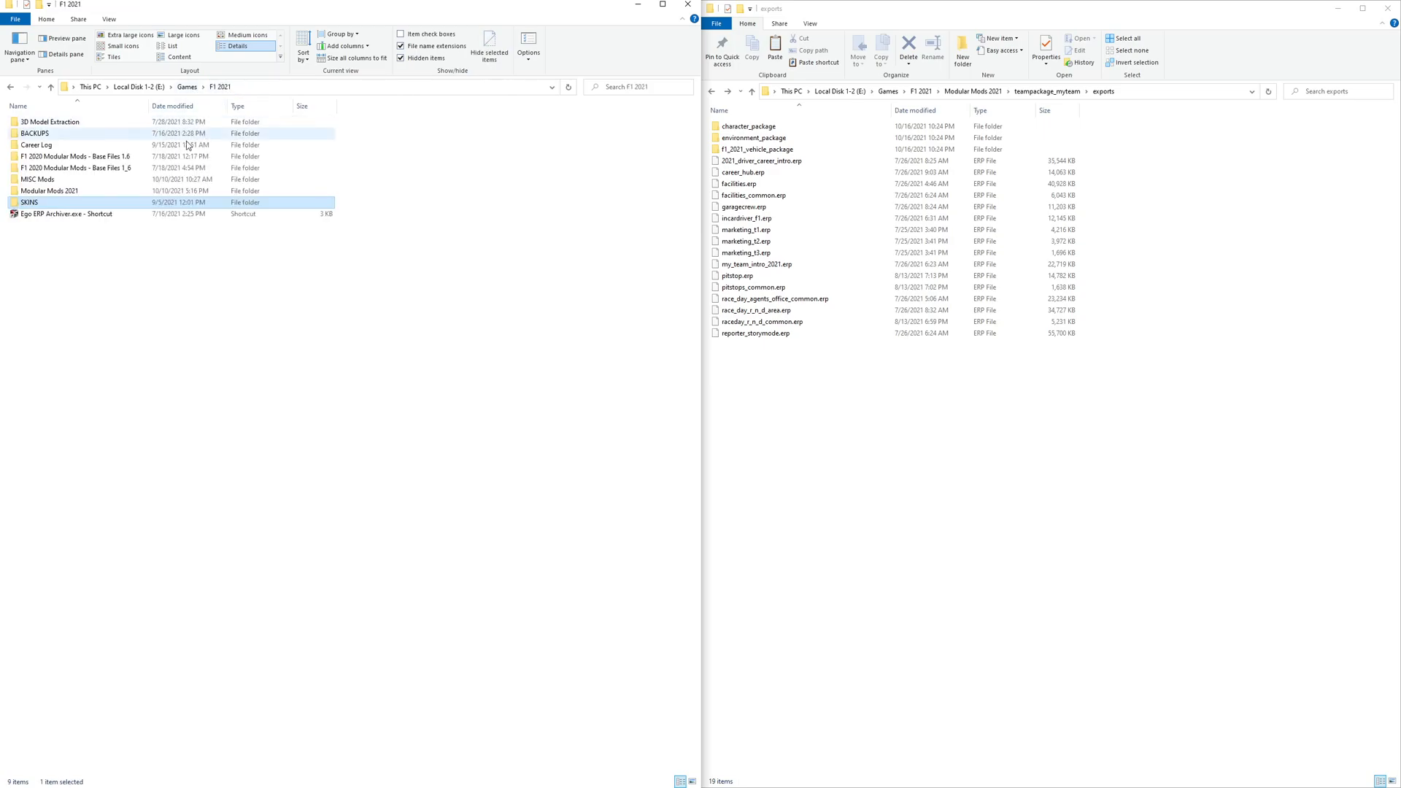
double_click(71, 191)
double_click(41, 286)
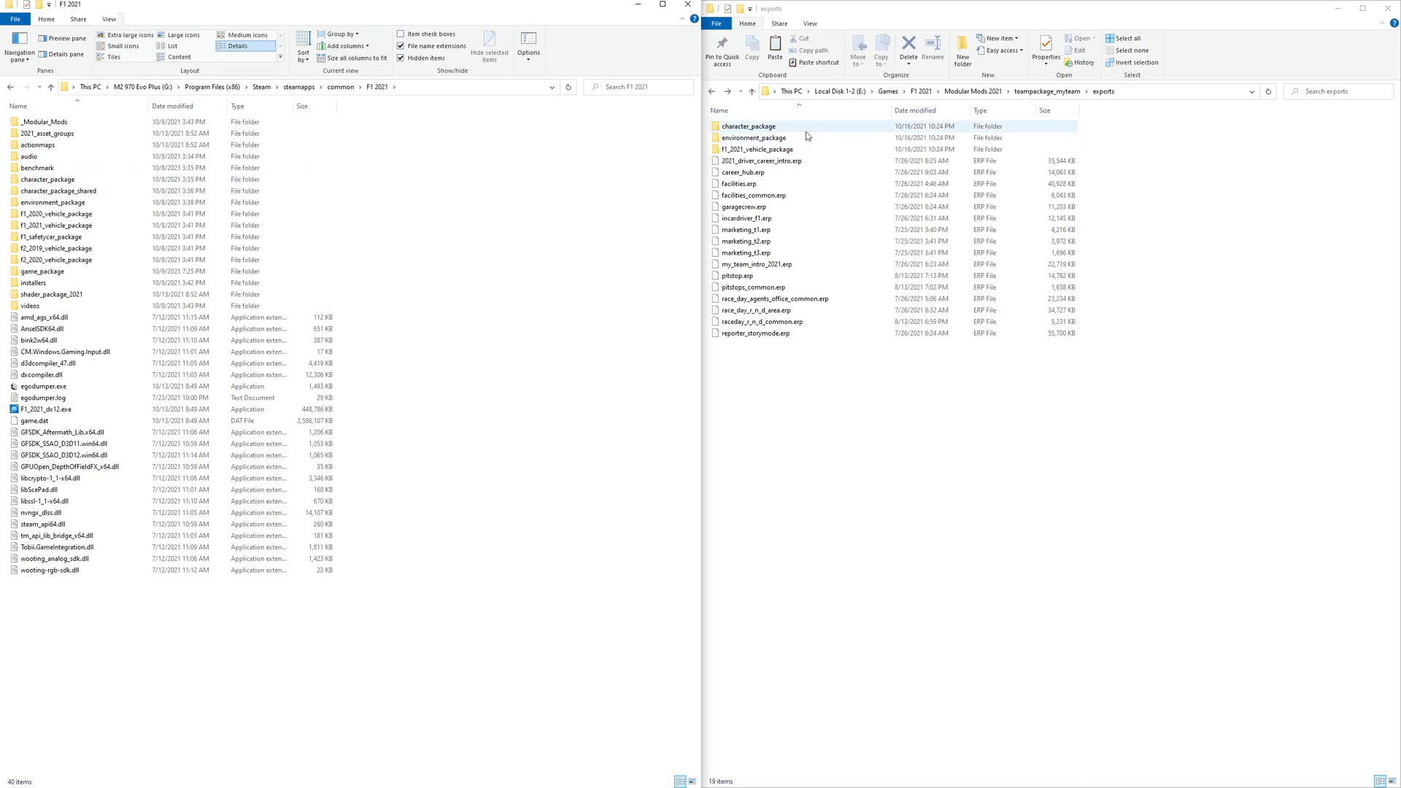
click(47, 180)
ctrl+click(47, 204)
ctrl+click(54, 226)
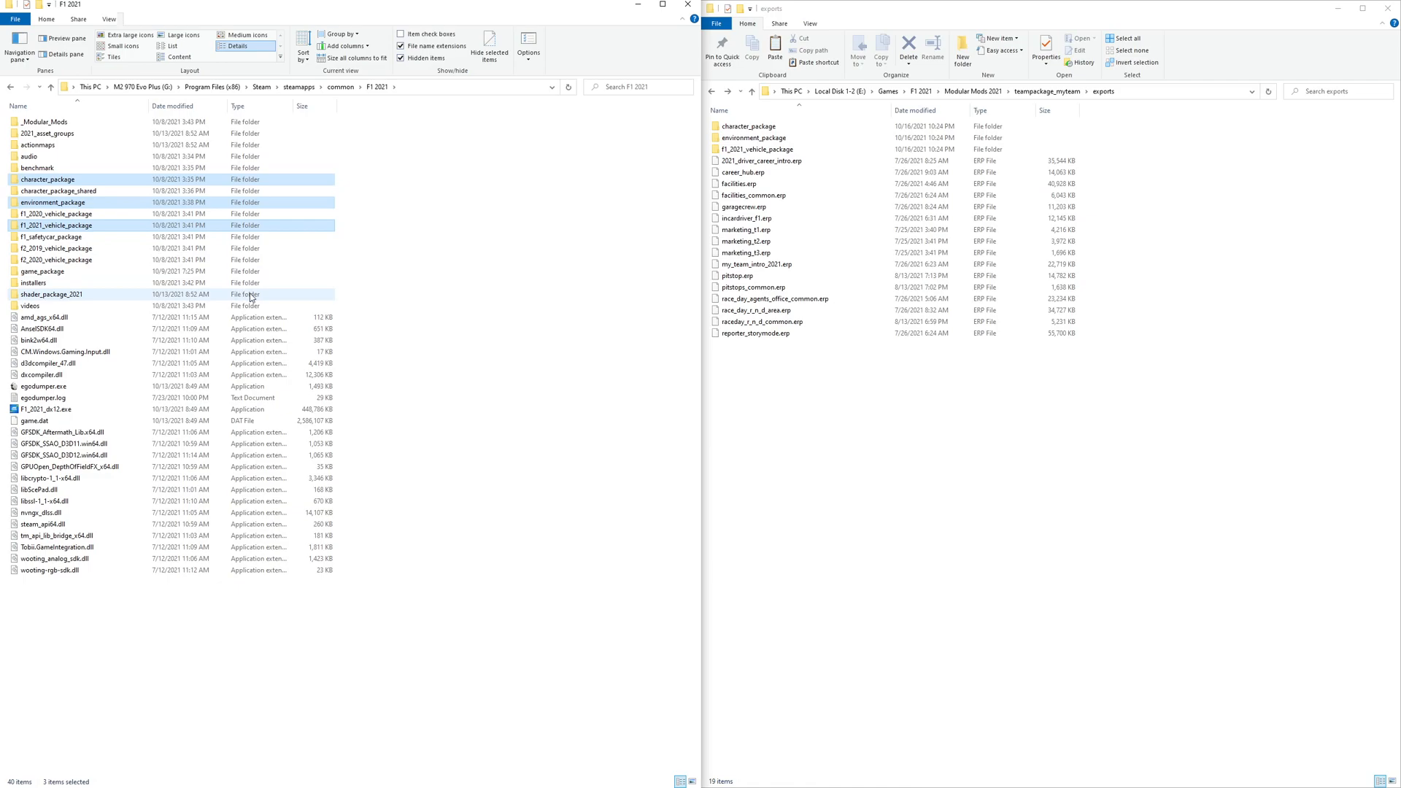
click(968, 392)
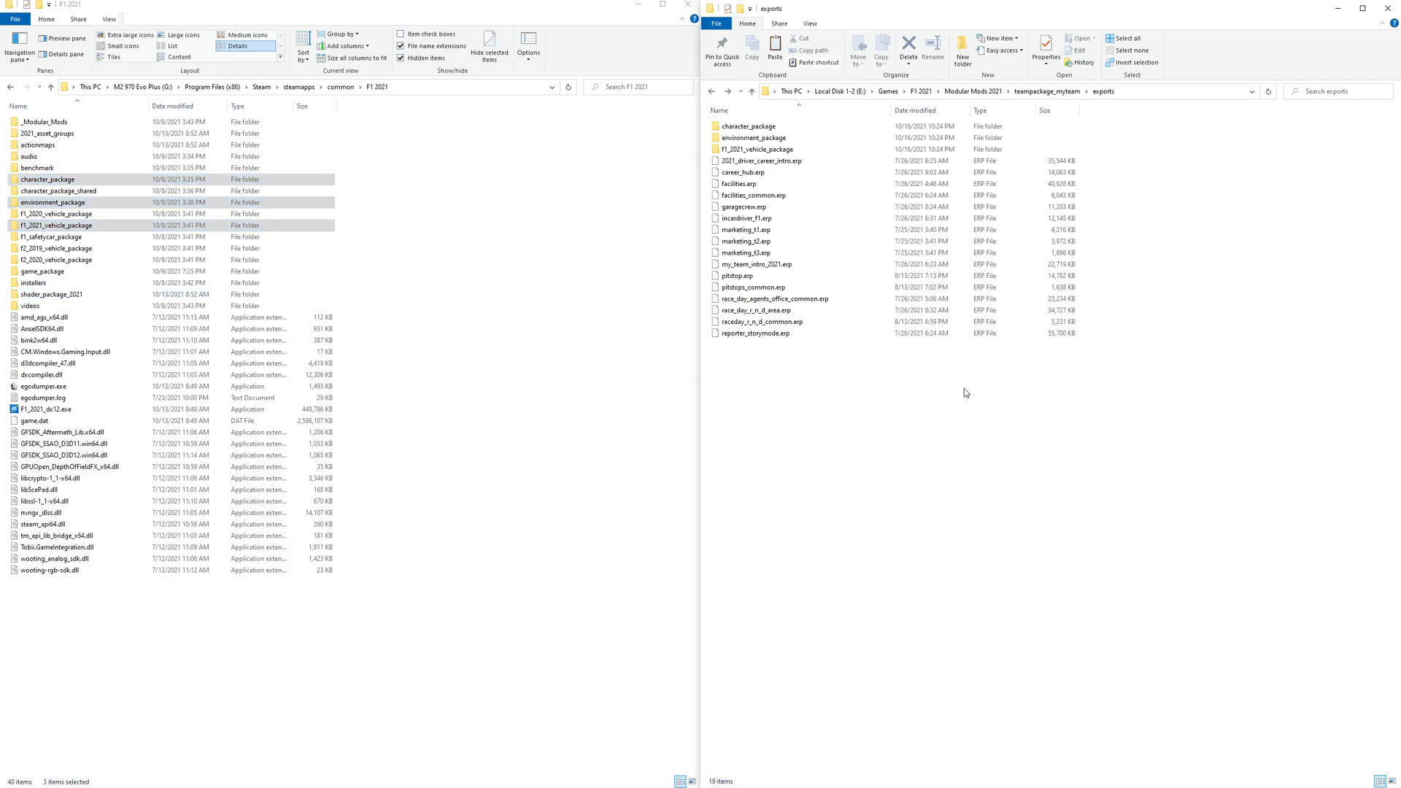
key(ctrl+v)
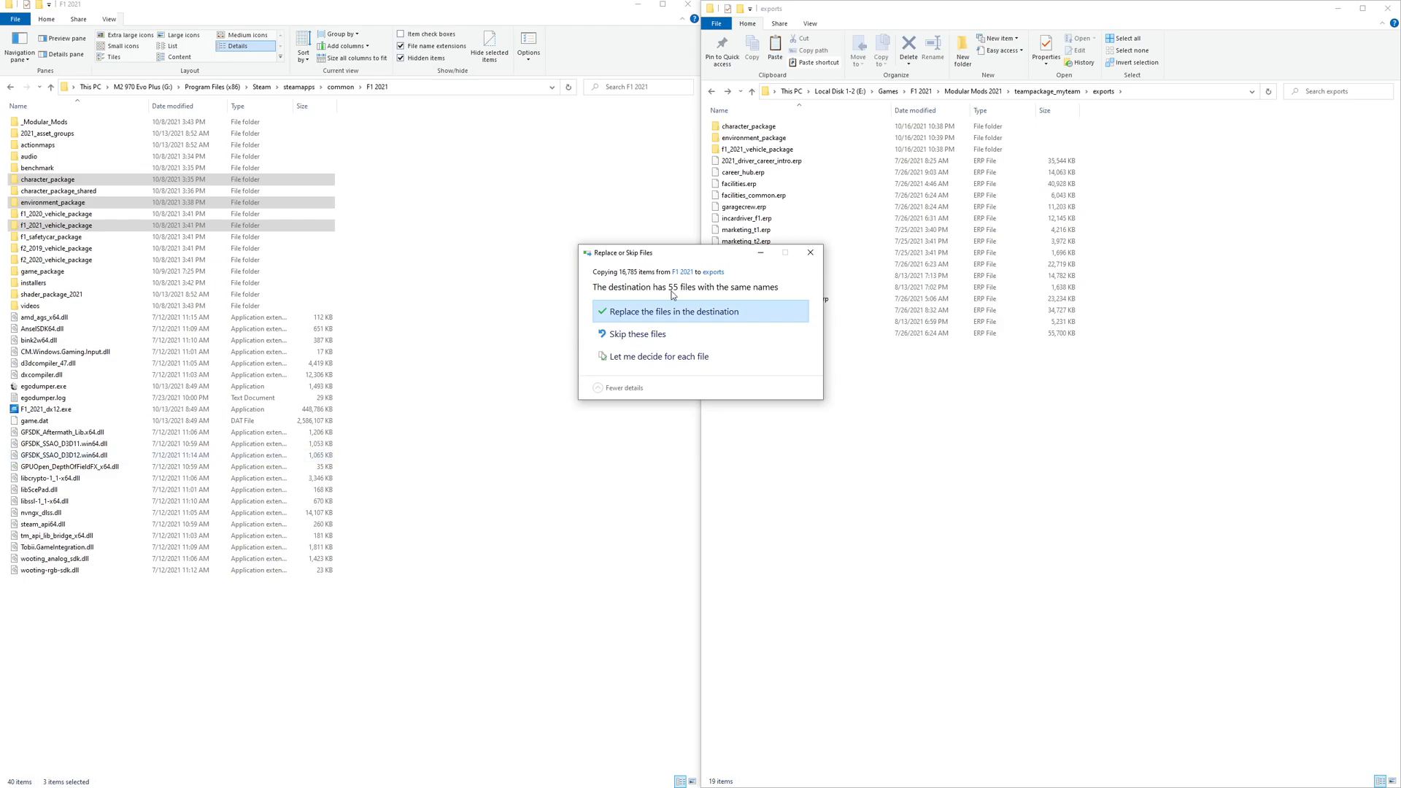
drag(656, 253, 643, 250)
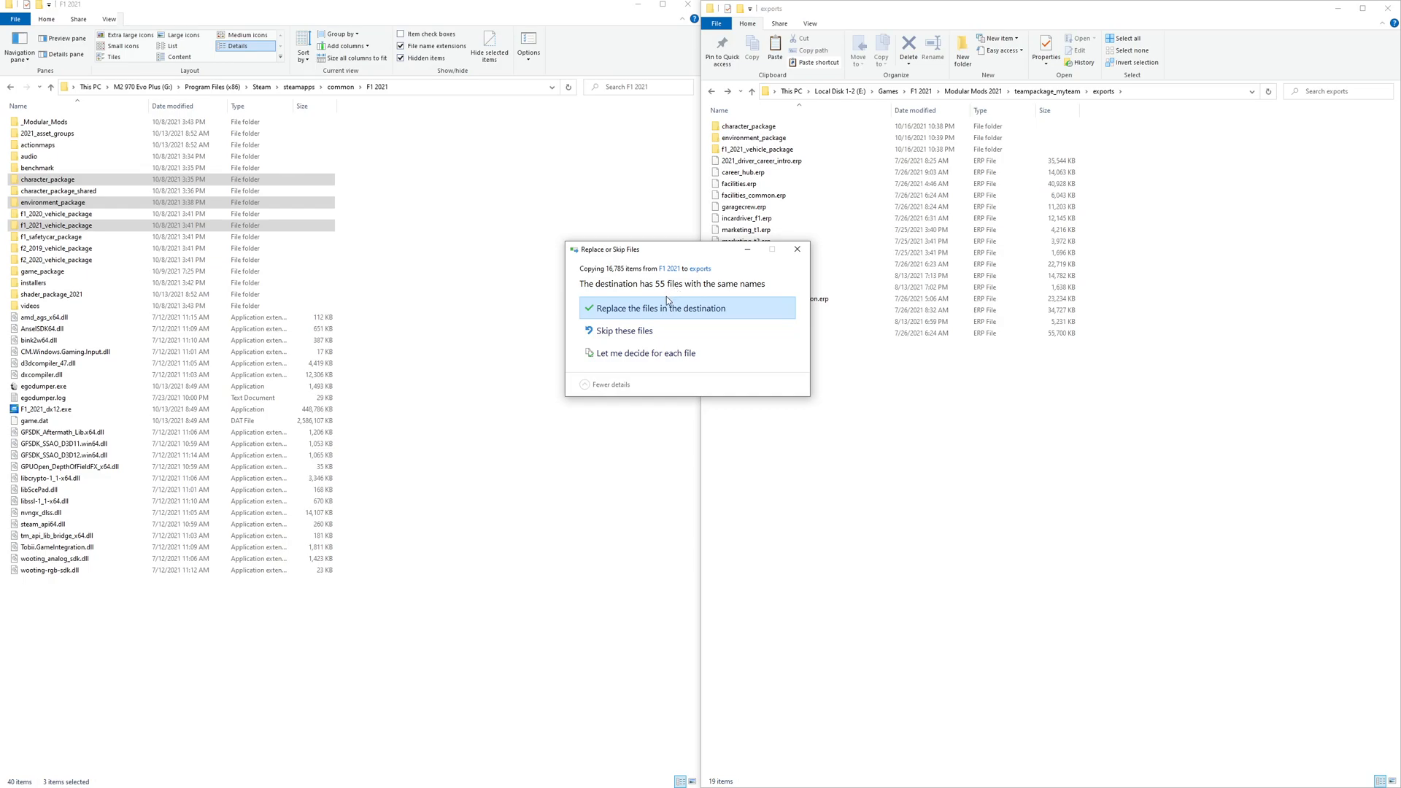
click(625, 332)
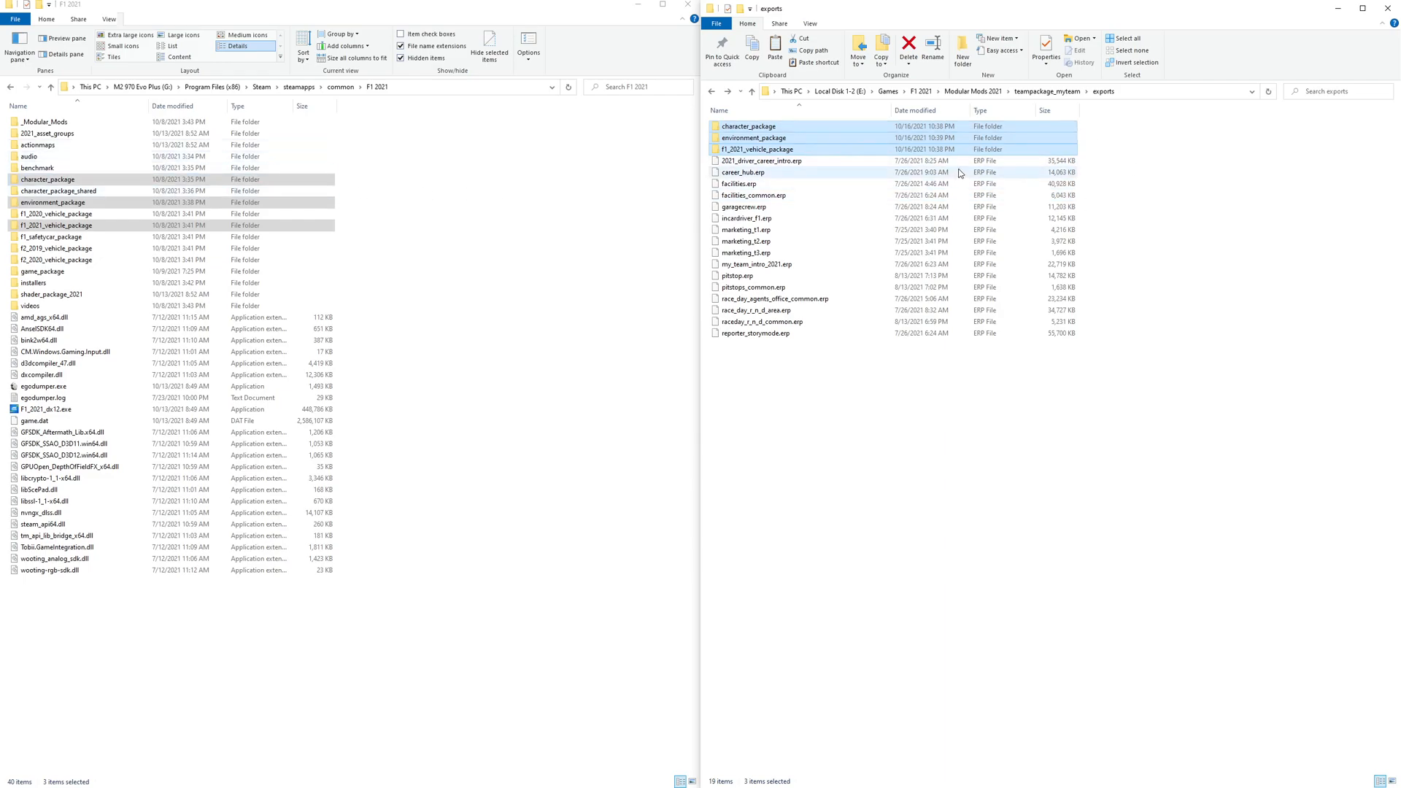
- Preview the Ferrari and myteam racecrew textures in 2021_driver_career_intro.erp and check the game directory setting
click(1139, 186)
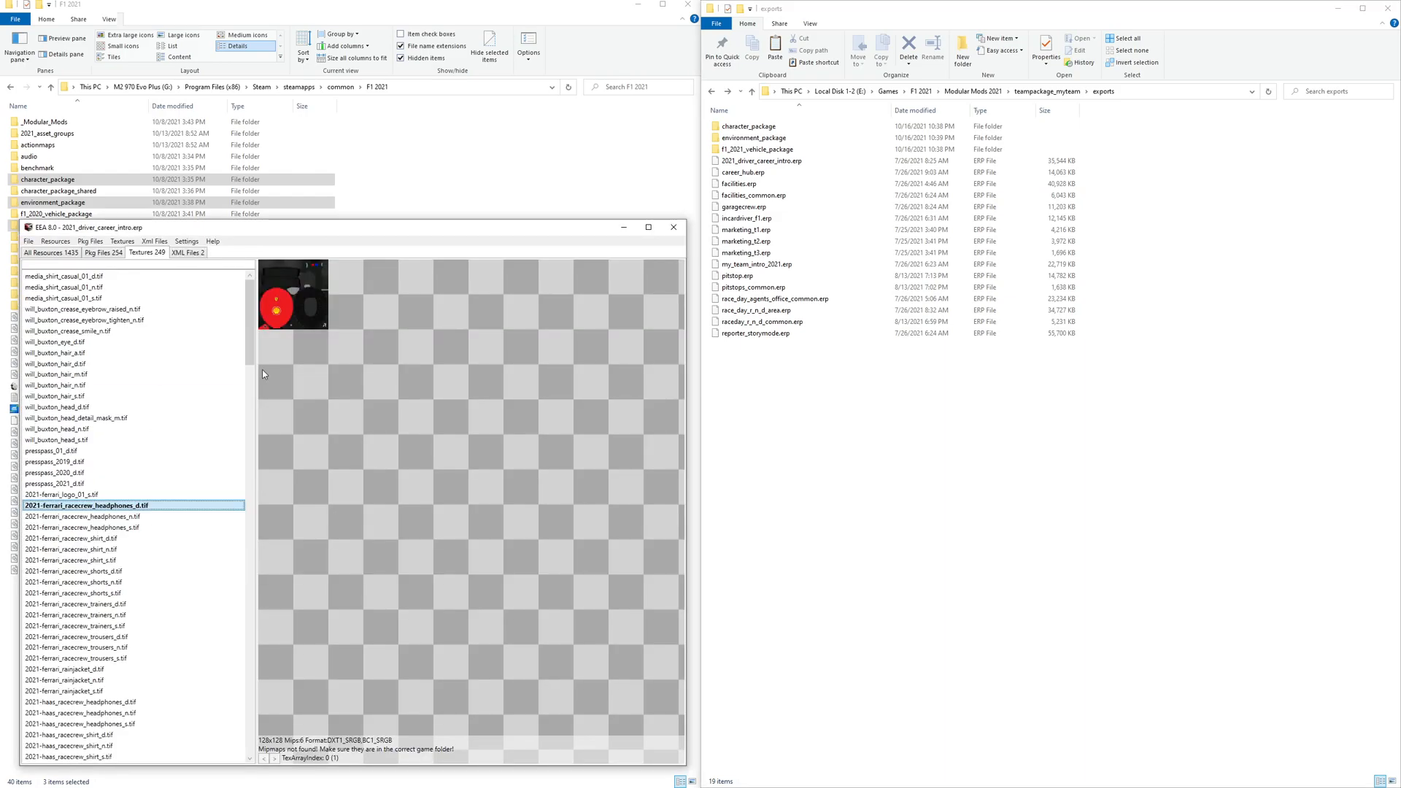
click(73, 507)
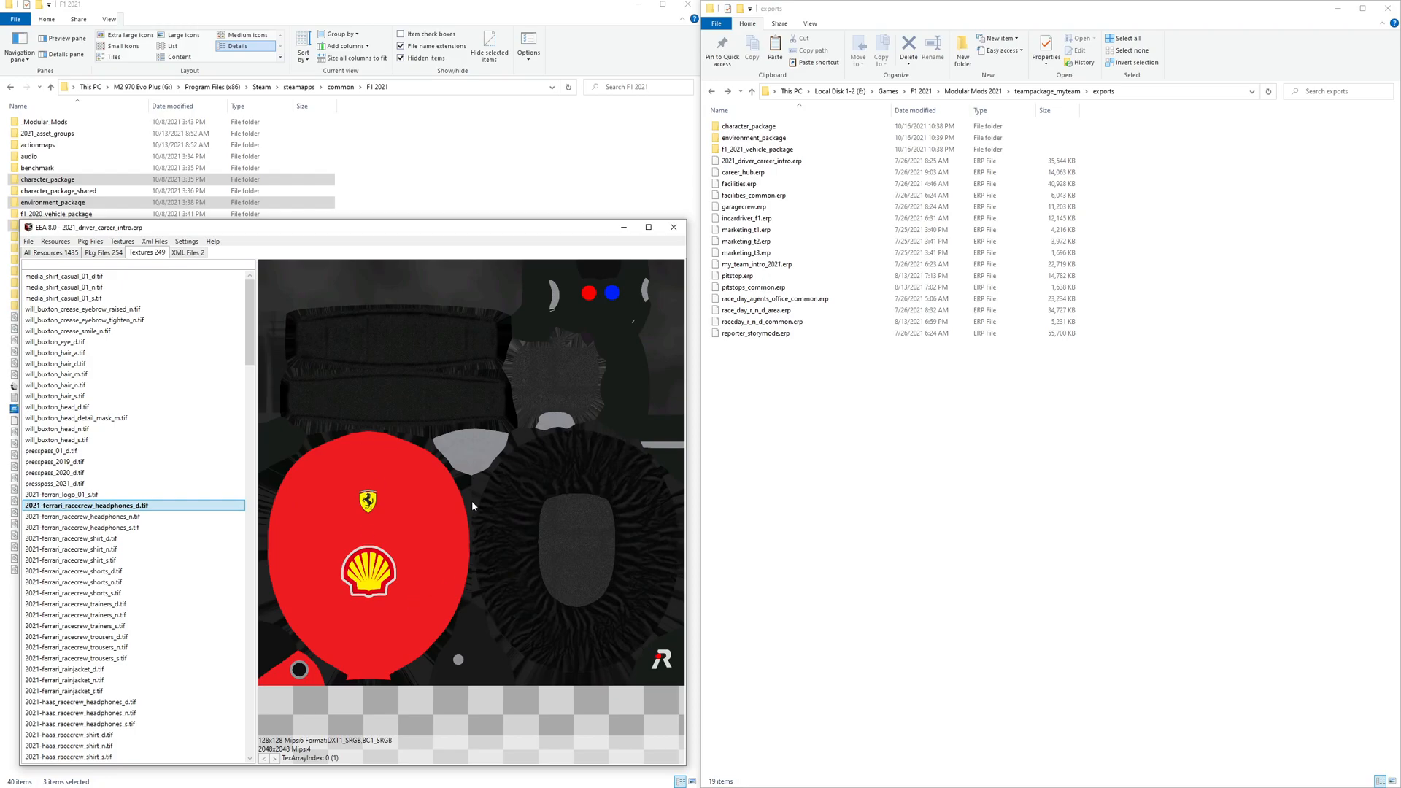
click(195, 242)
mouse_move(208, 257)
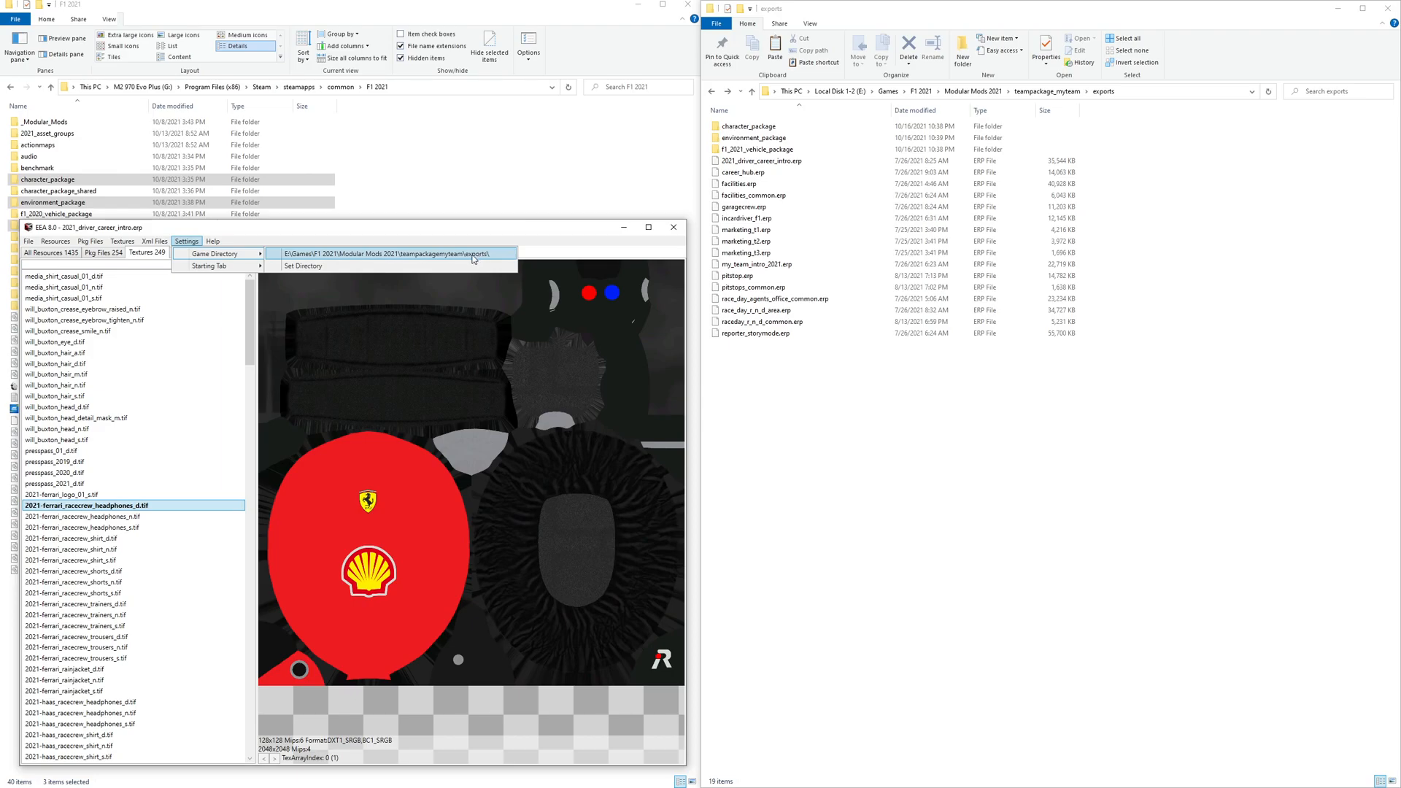
click(101, 518)
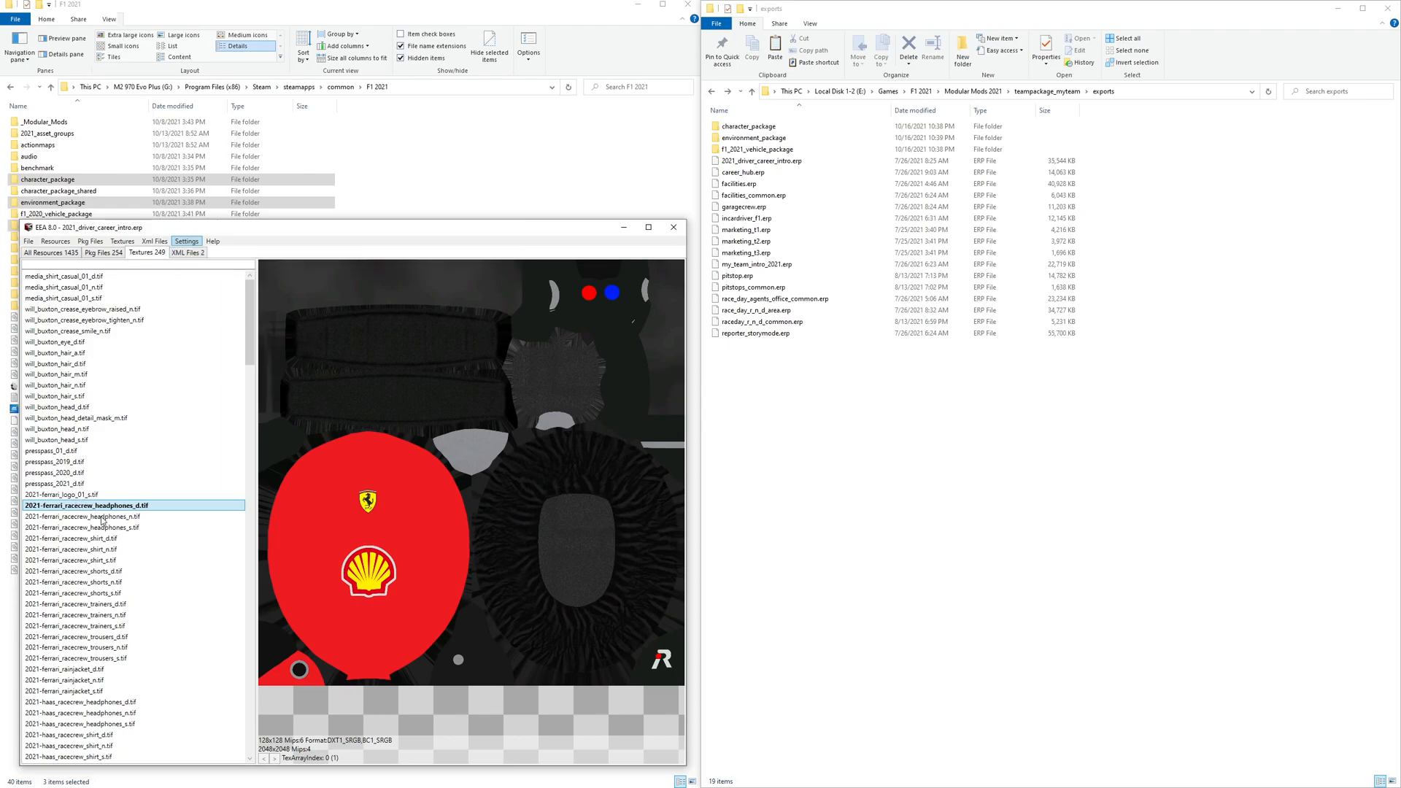
click(102, 526)
click(97, 538)
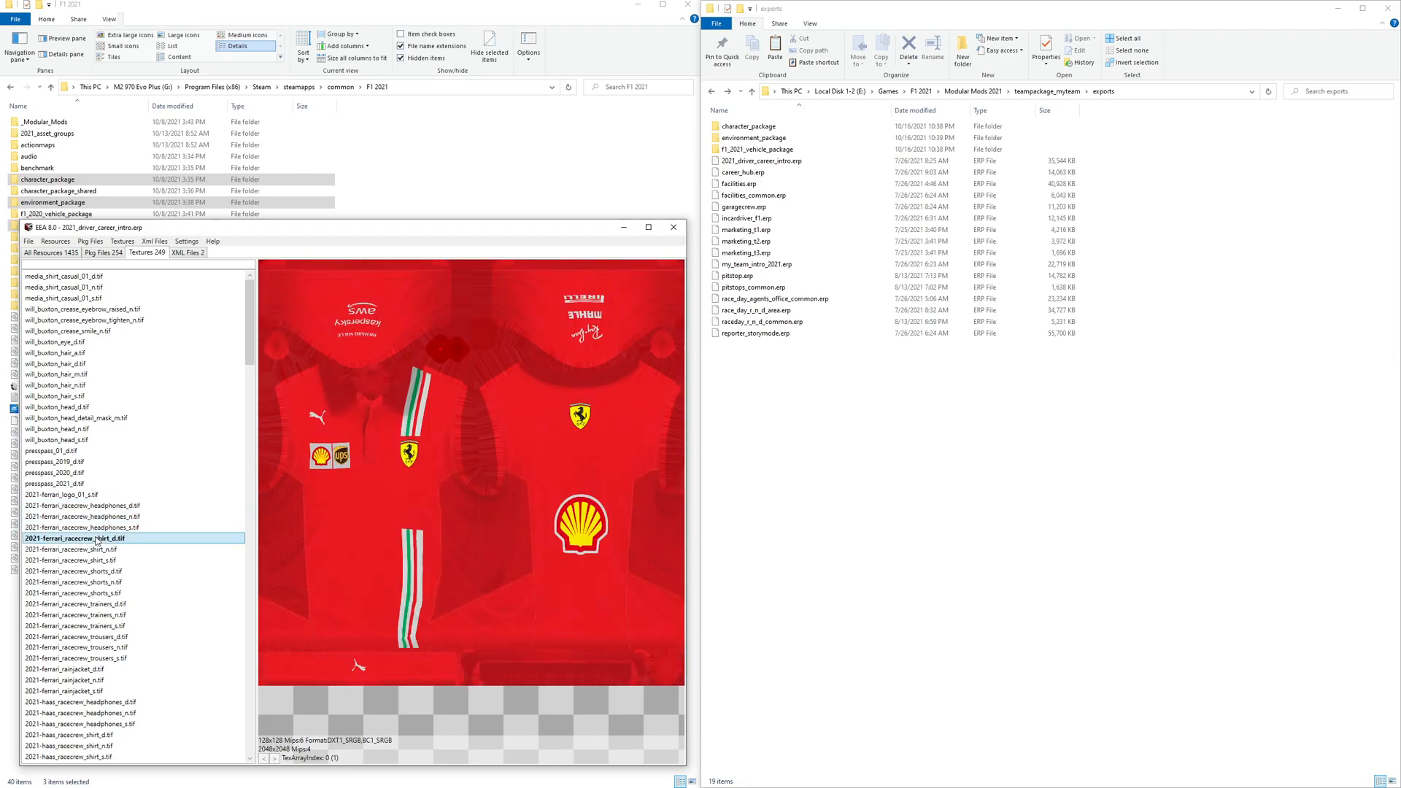
click(97, 549)
click(97, 581)
scroll(101, 638, down, 18)
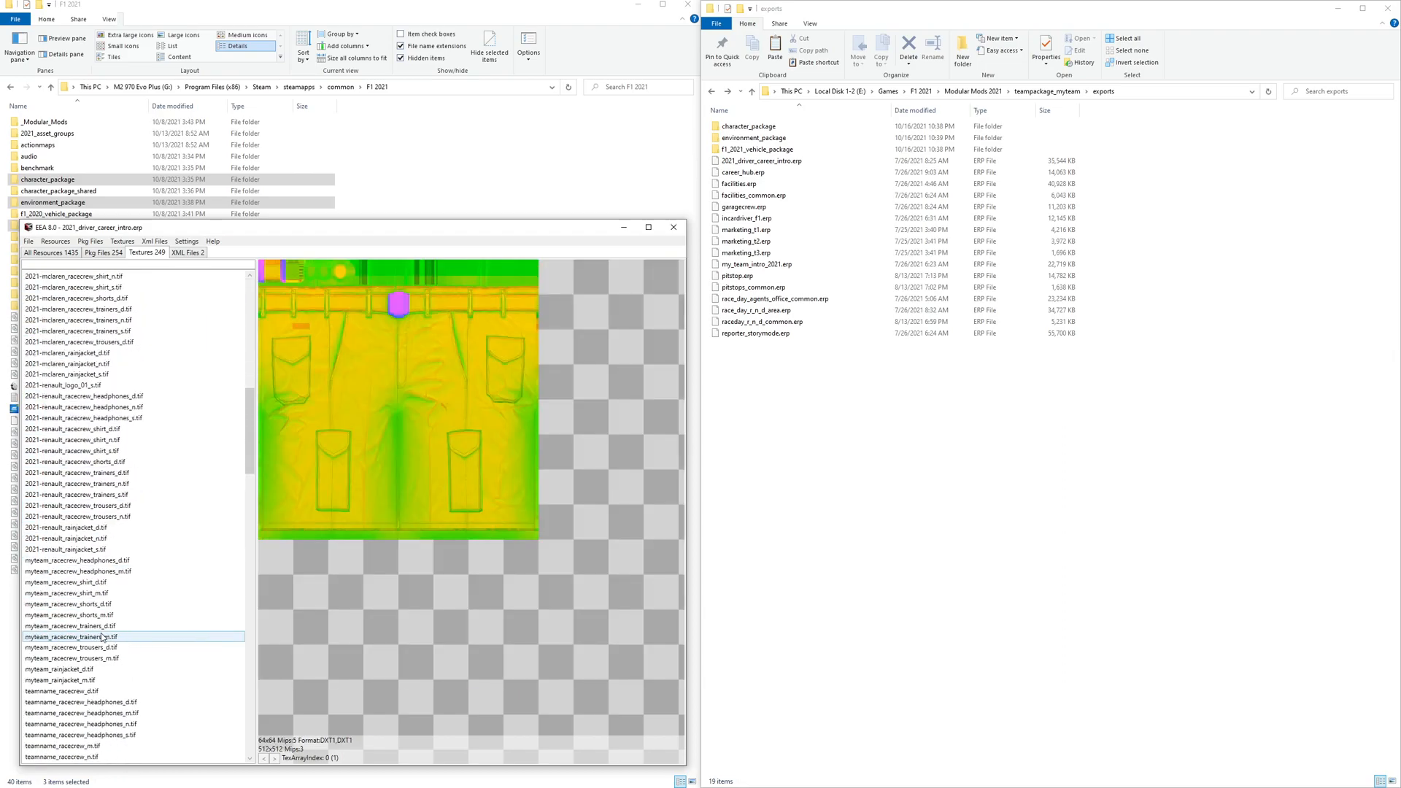
scroll(101, 637, down, 3)
click(100, 528)
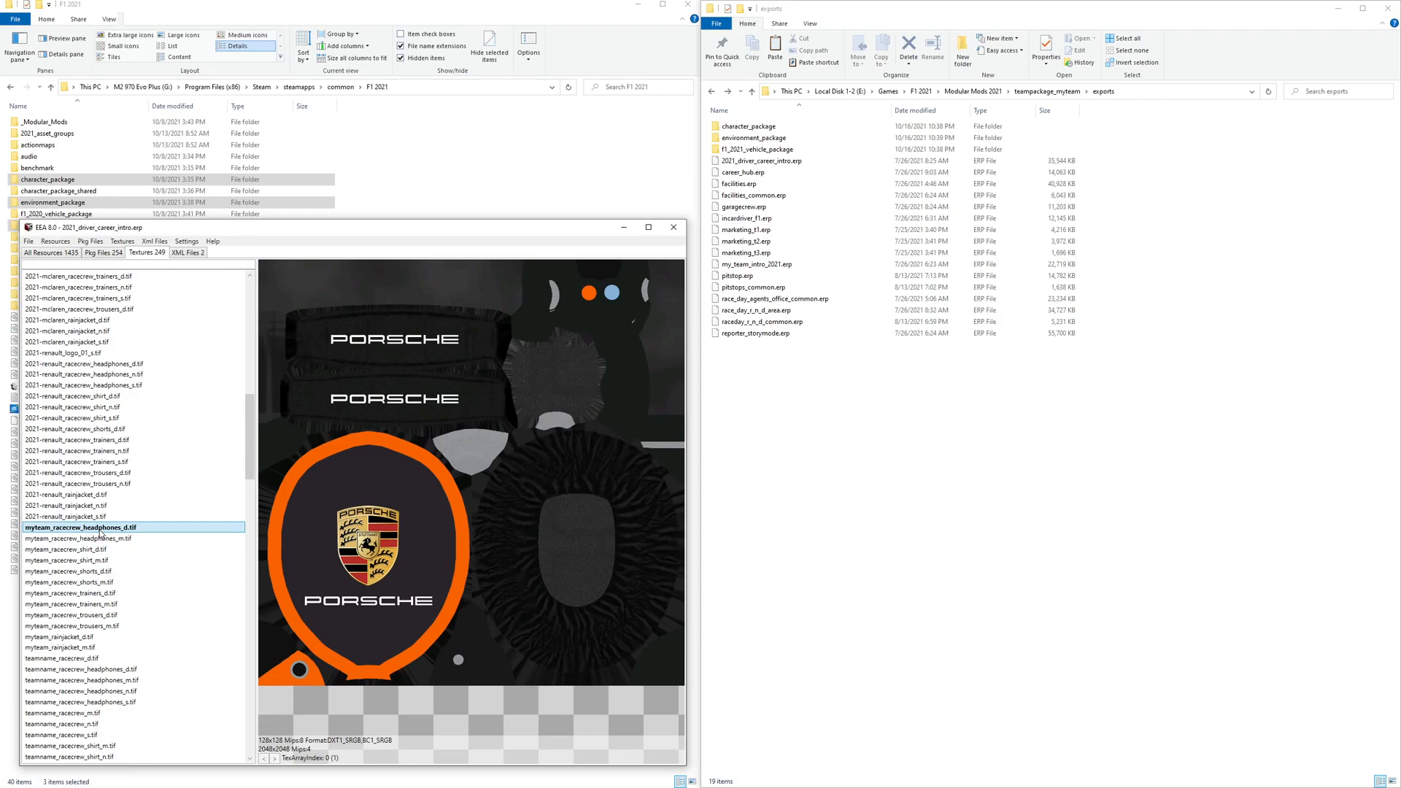
click(103, 551)
click(104, 572)
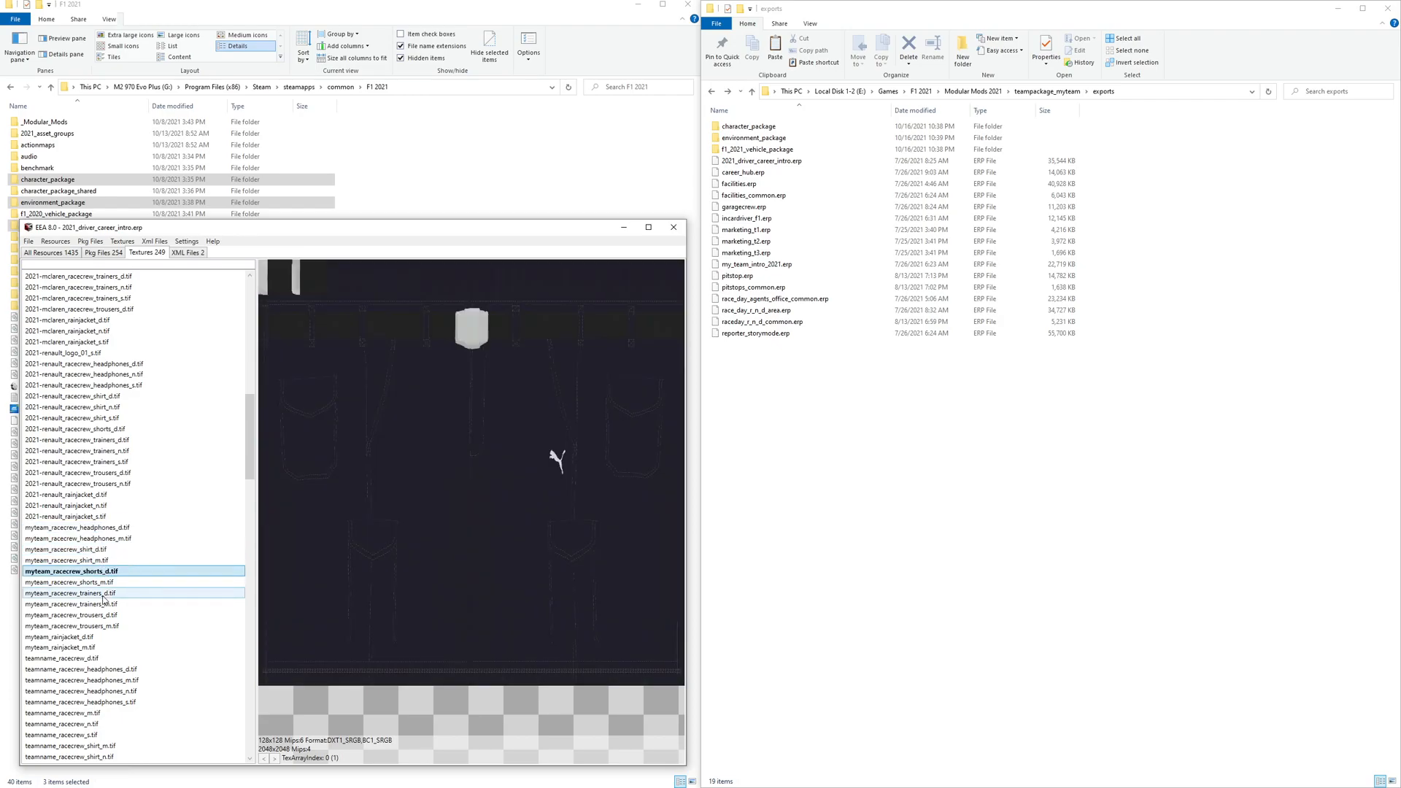
click(103, 594)
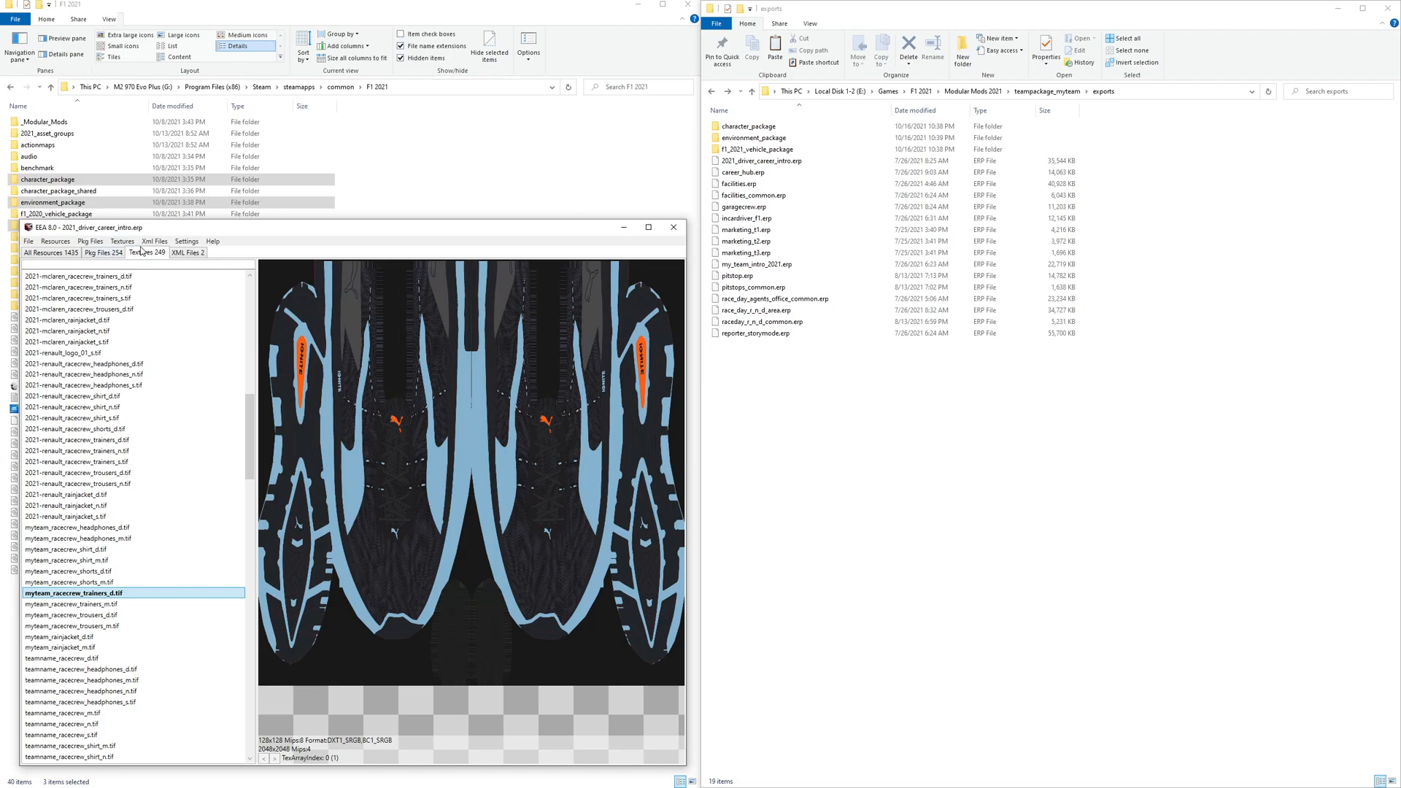
- Export all textures from 2021_driver_career_intro.erp
click(125, 242)
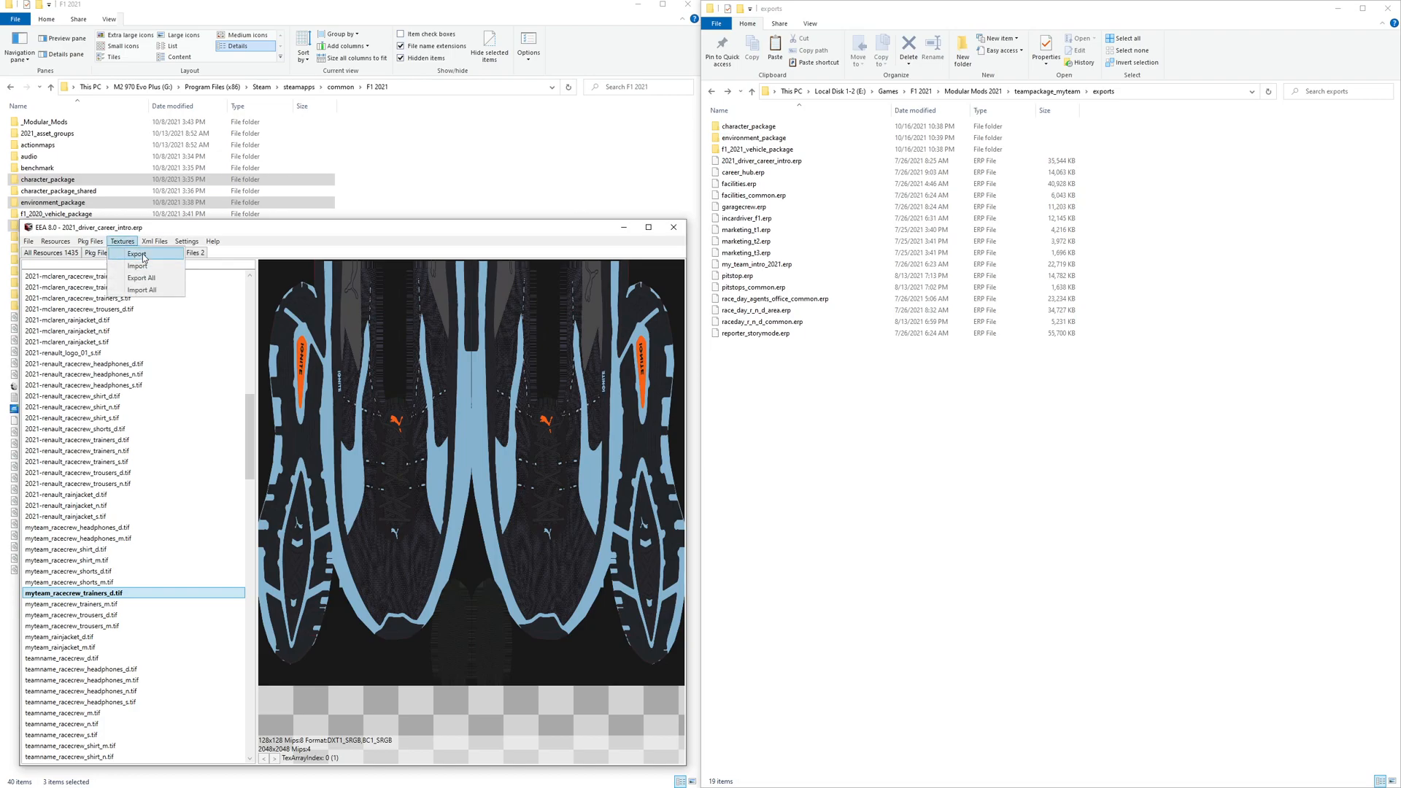
click(143, 255)
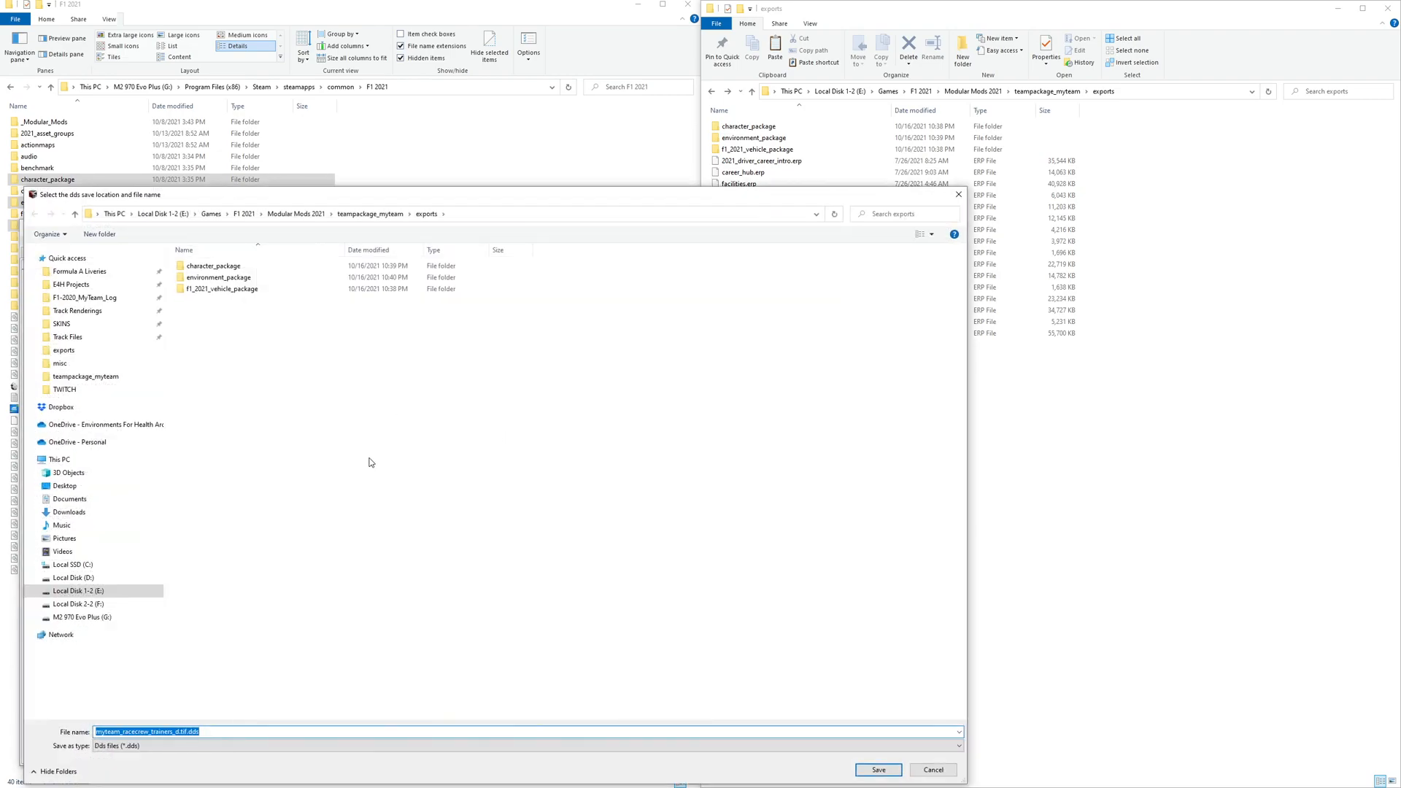
key(Escape)
click(154, 241)
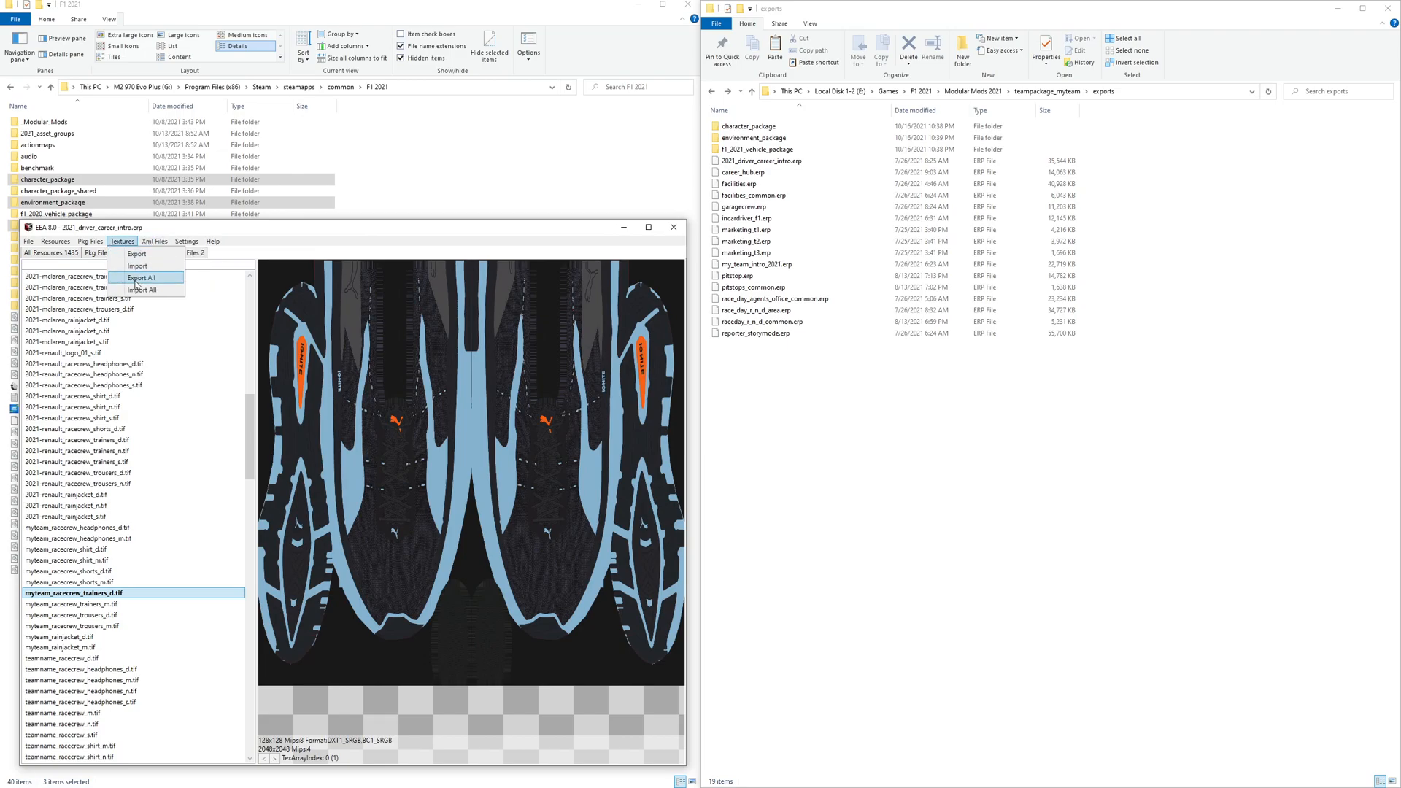
click(135, 278)
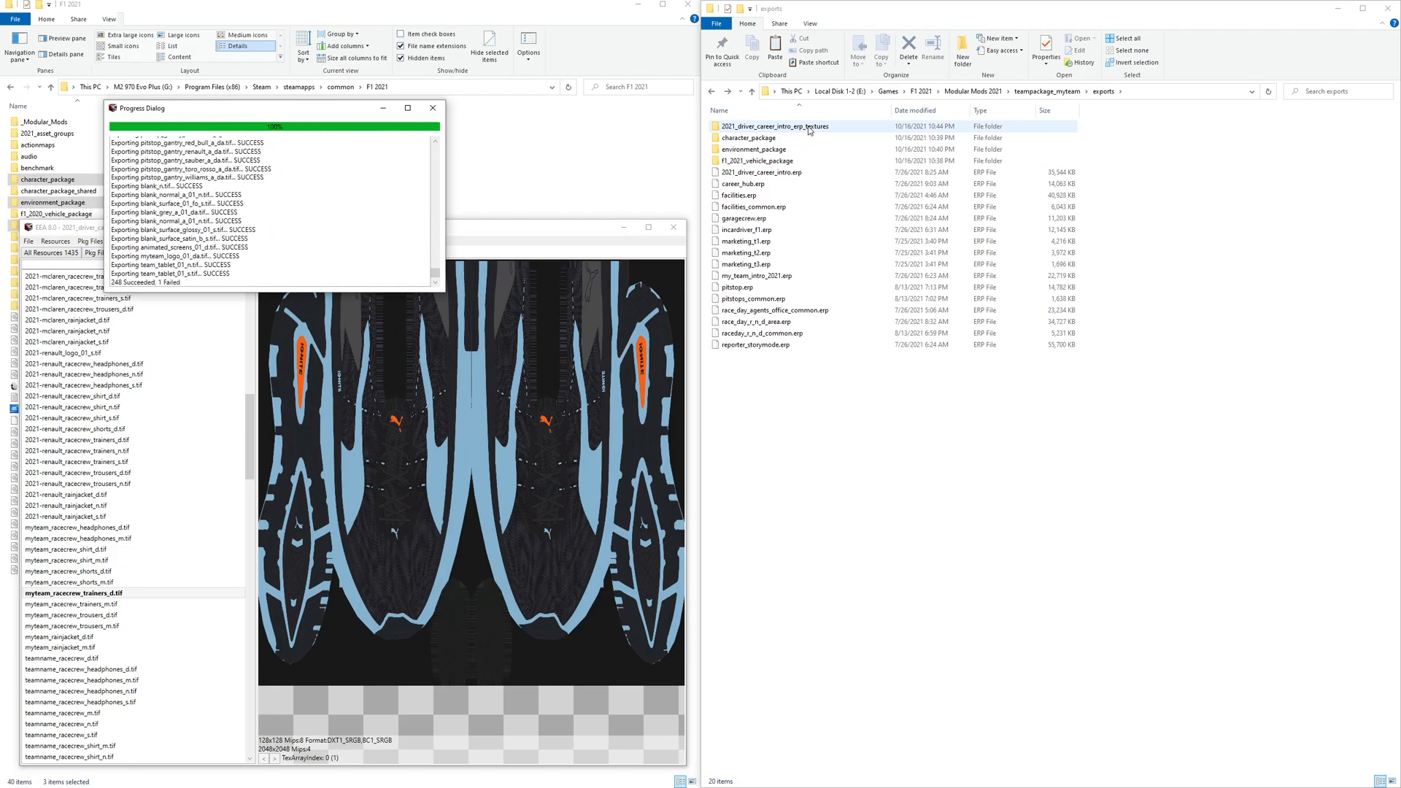
- Open career_hub.erp and export all of its textures
key(ctrl+o)
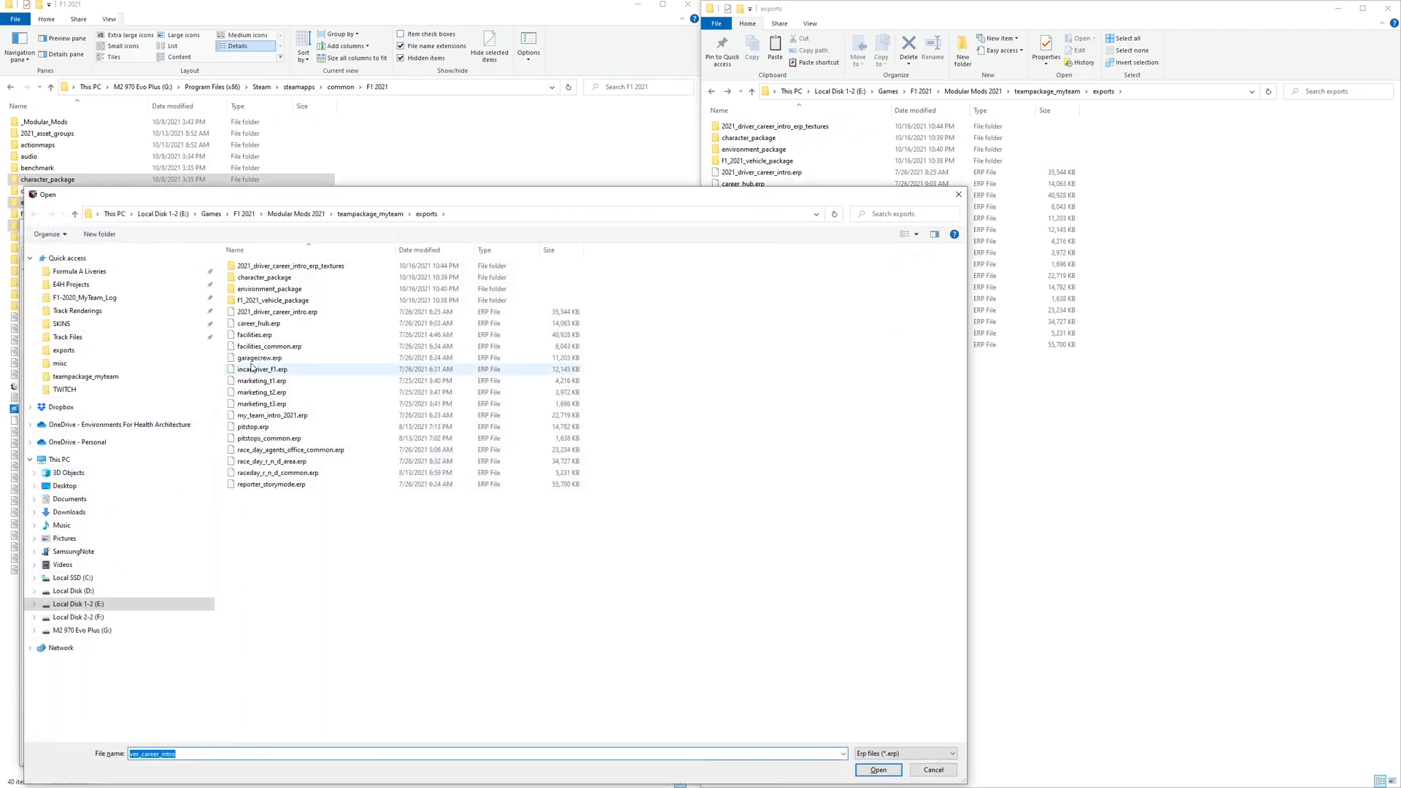
double_click(259, 323)
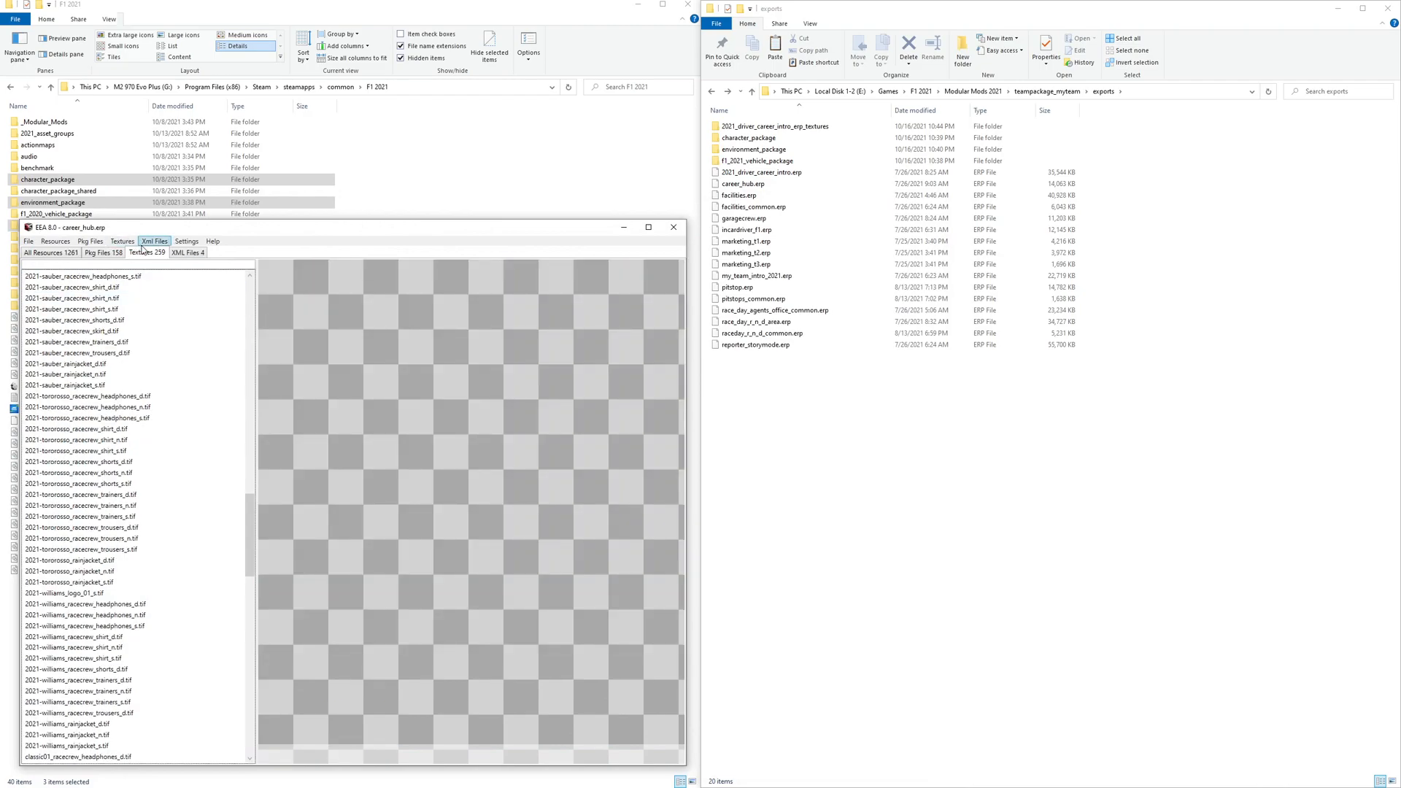
click(122, 241)
click(141, 280)
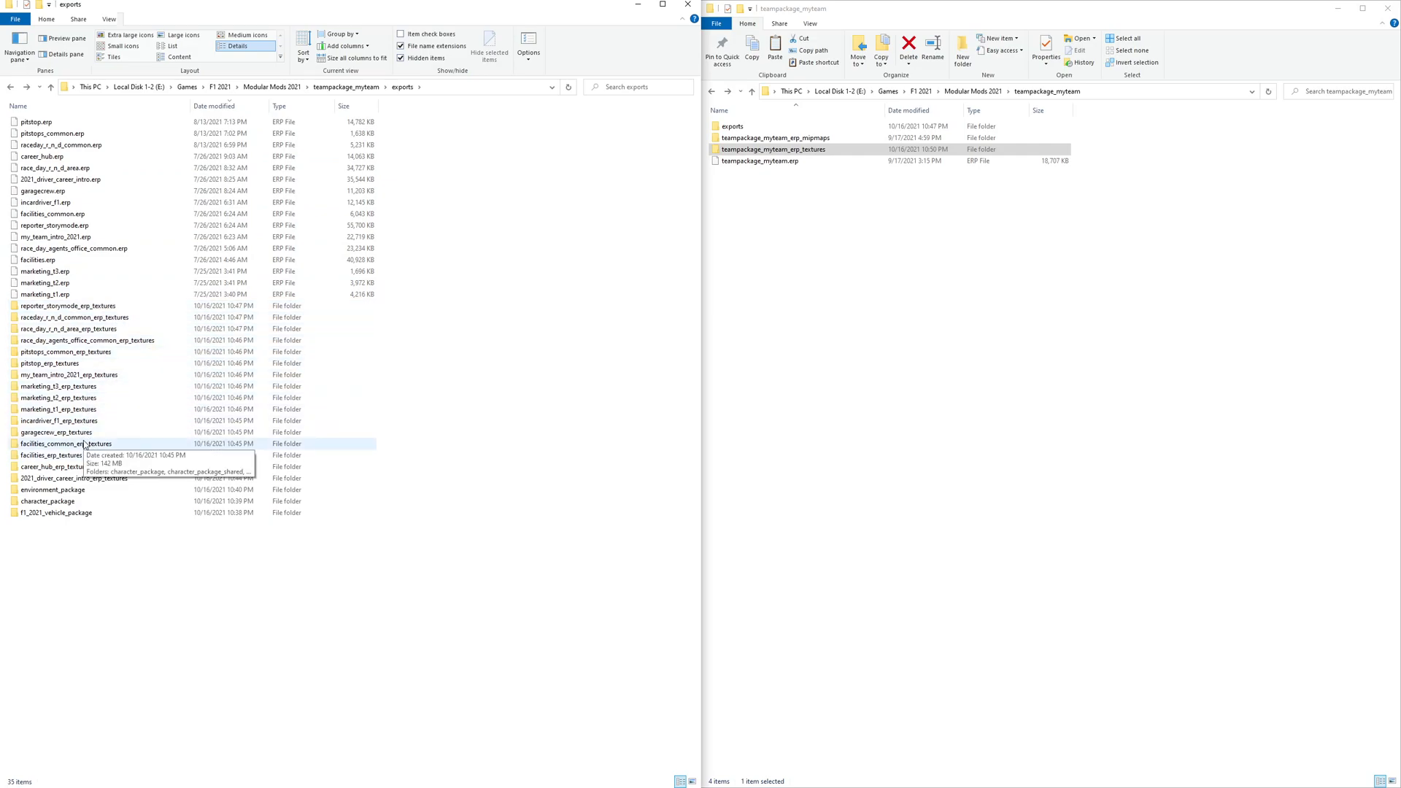
- Copy the three package folders from reporter_storymode_erp_textures into the teampackage_myteam_erp_textures folder
click(62, 364)
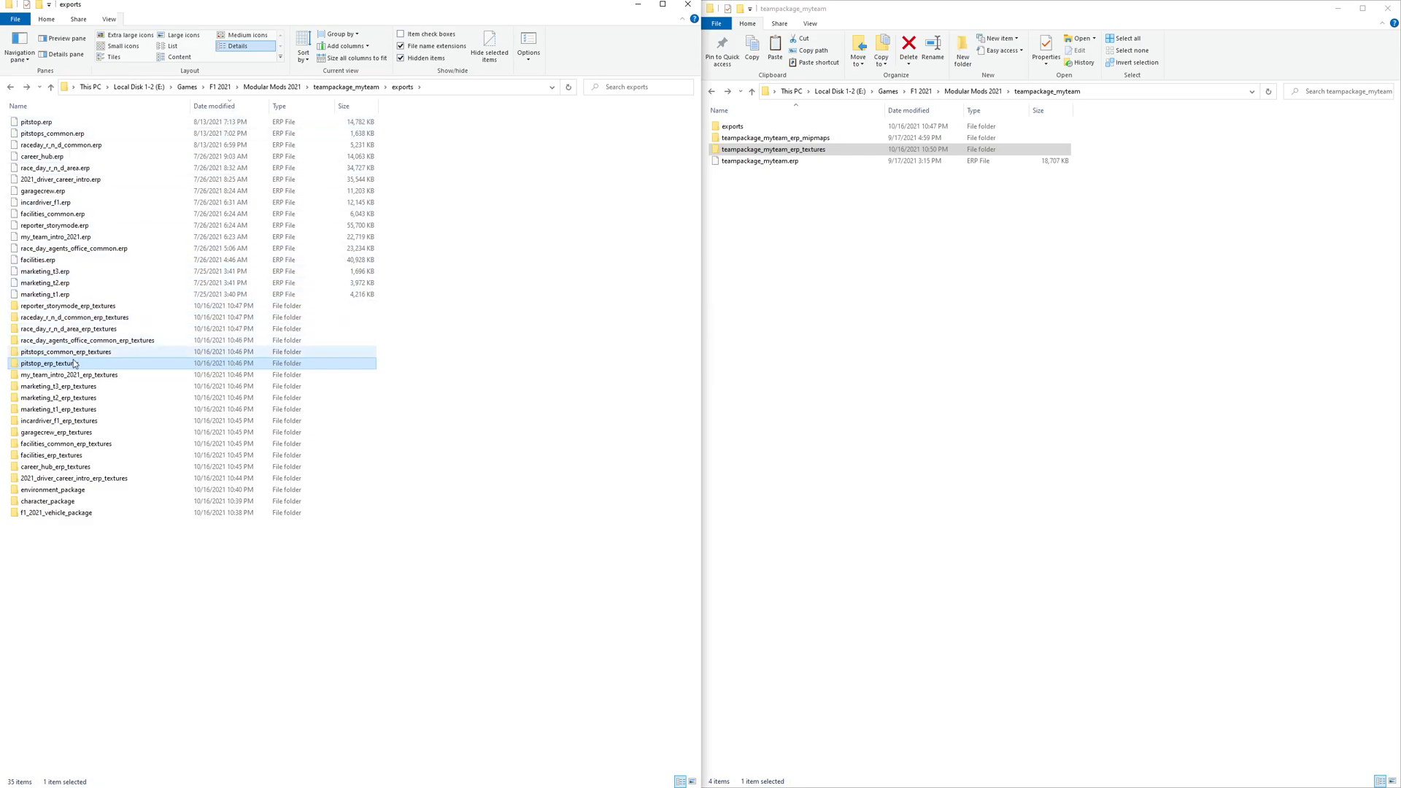
click(781, 243)
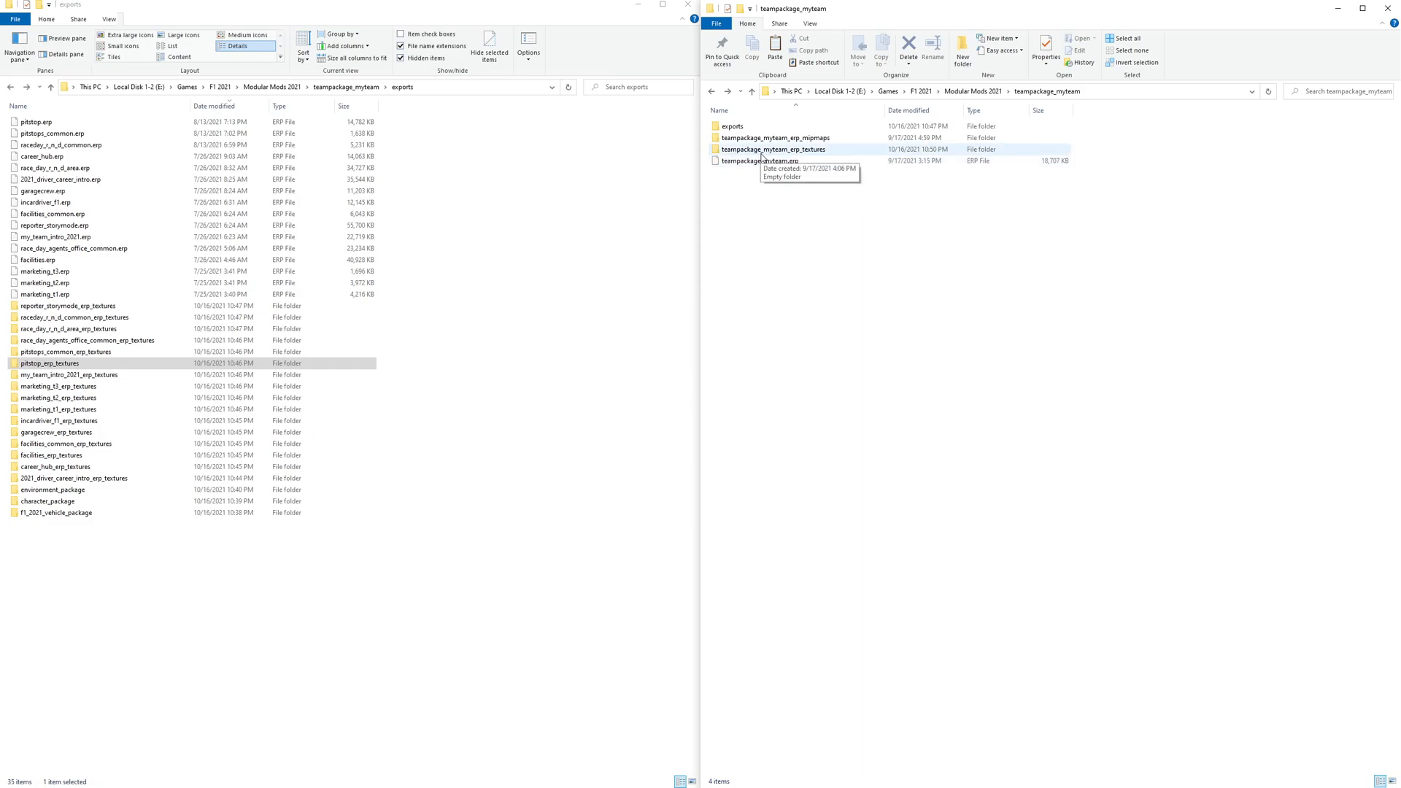
click(826, 150)
click(798, 201)
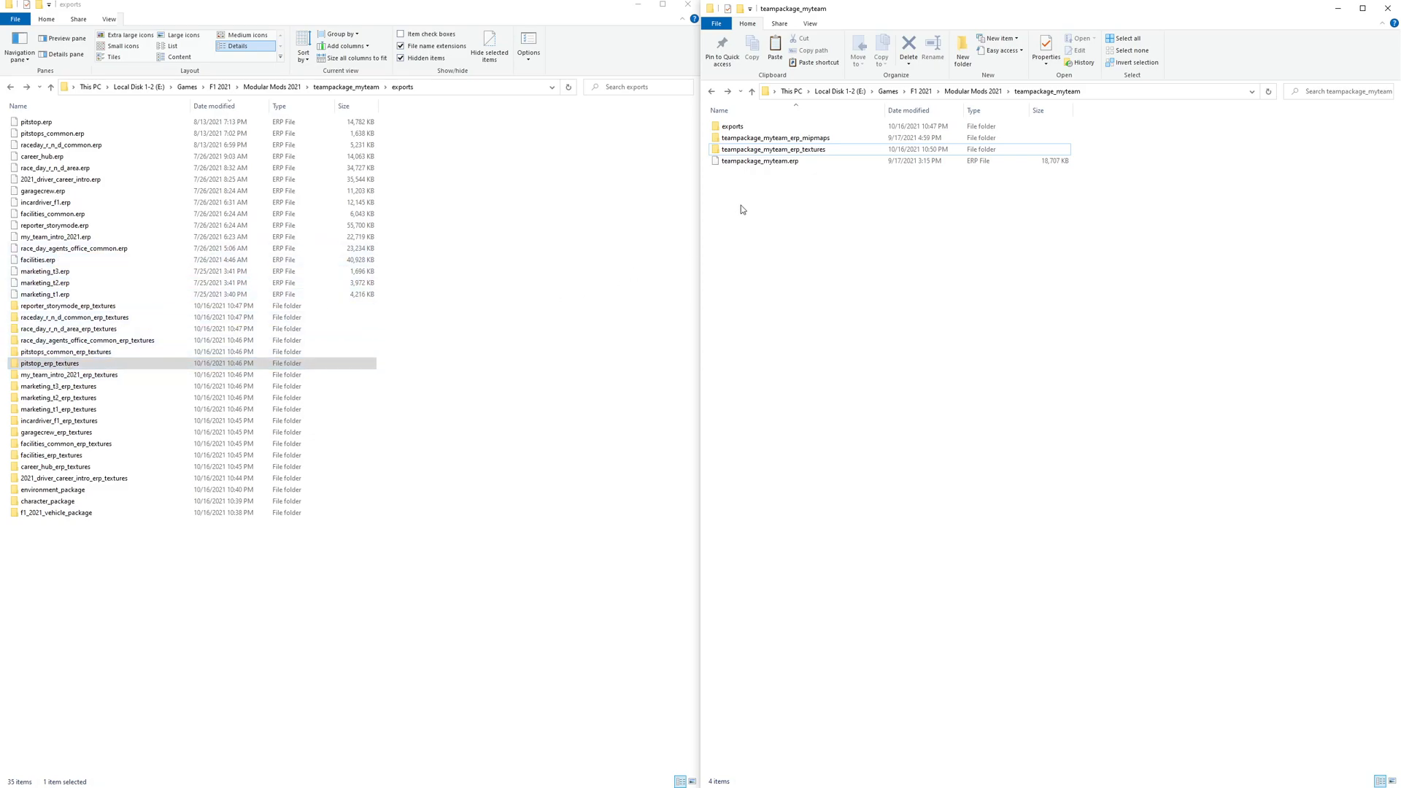
click(775, 152)
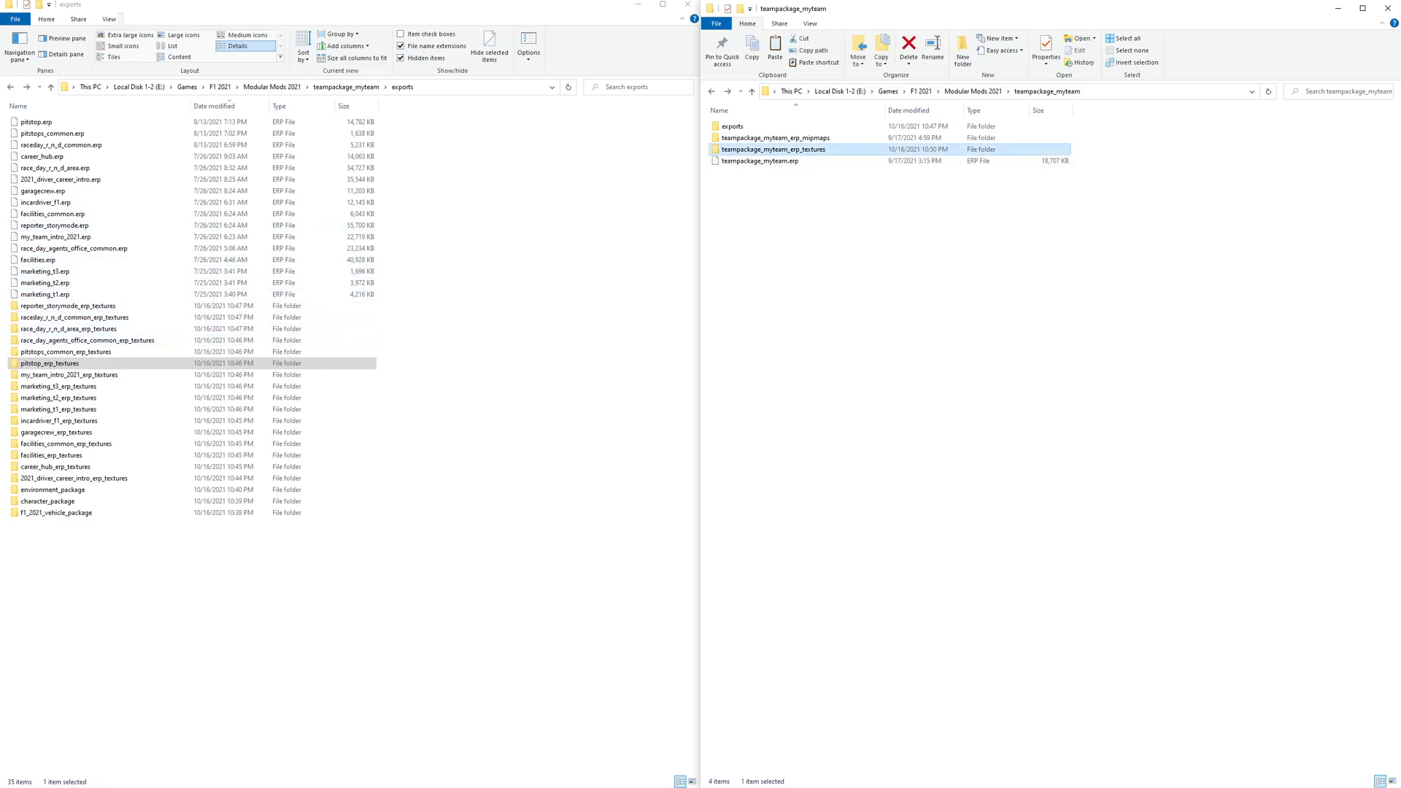
click(794, 181)
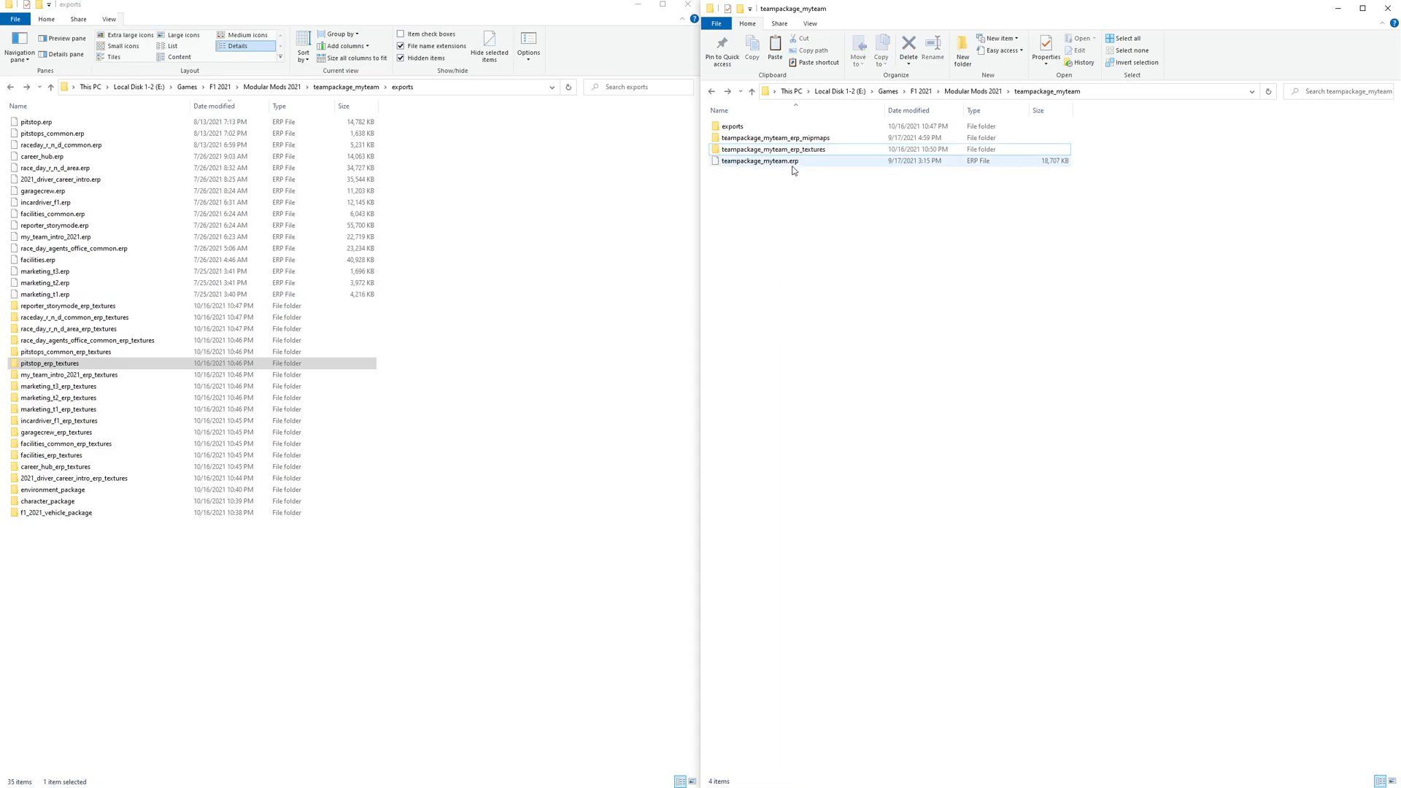
double_click(89, 307)
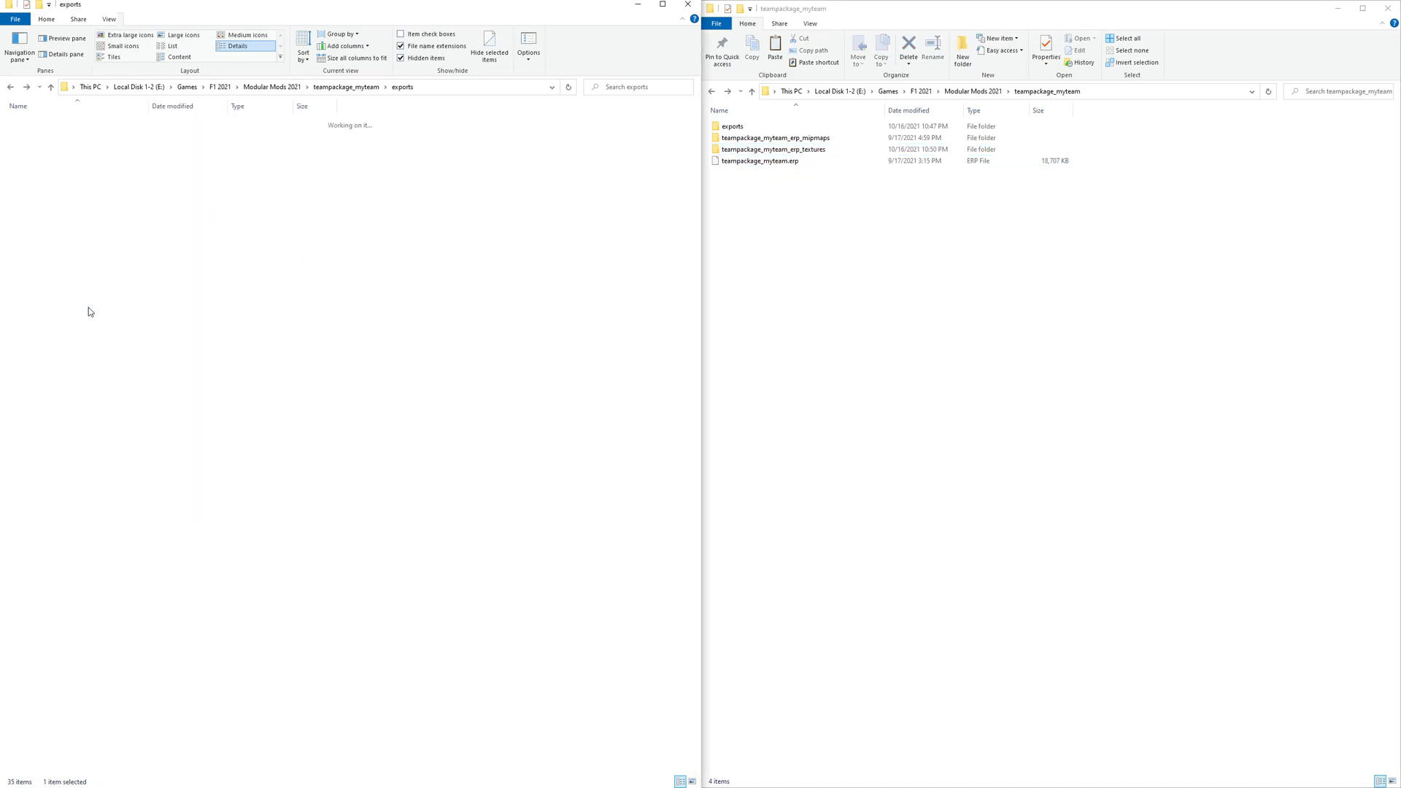
double_click(787, 150)
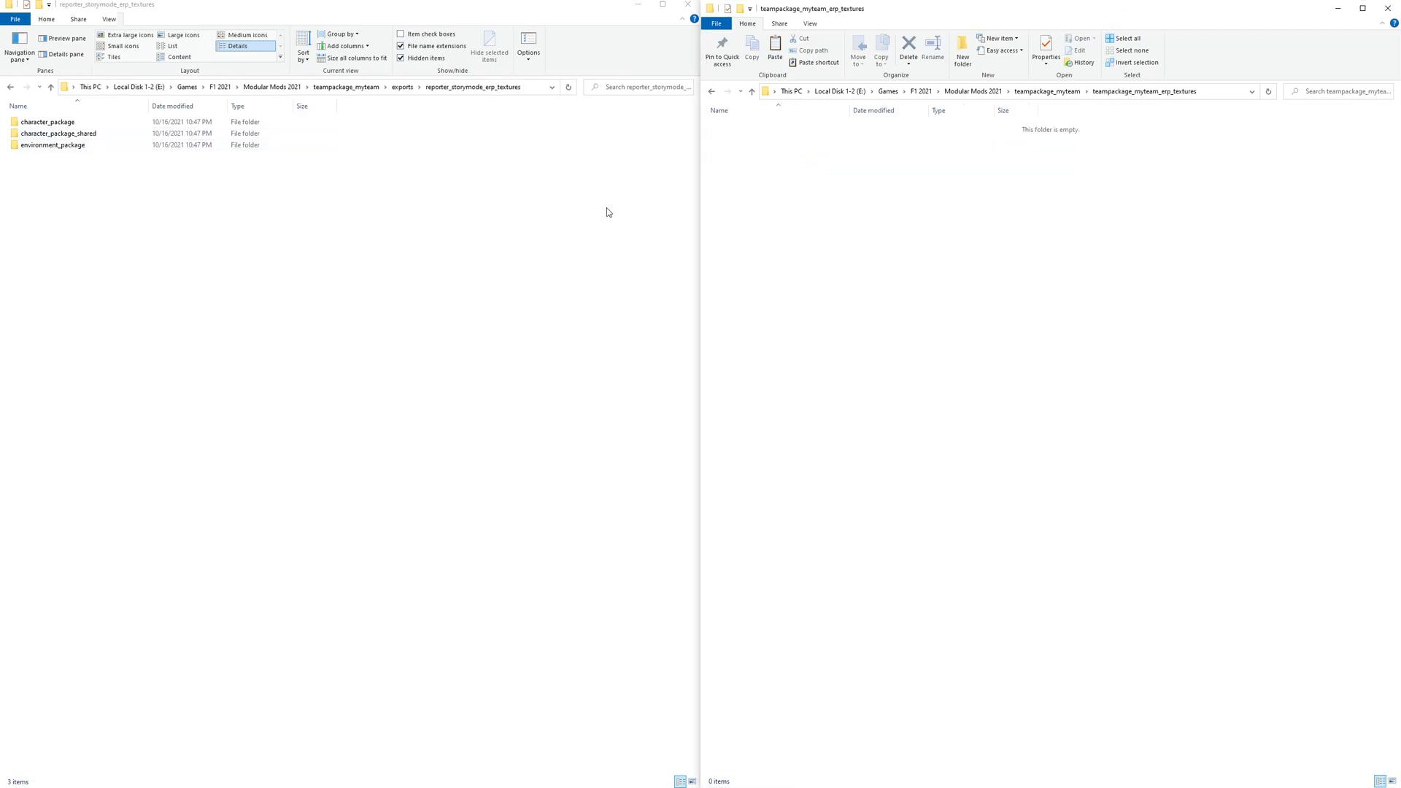
drag(528, 0, 527, 3)
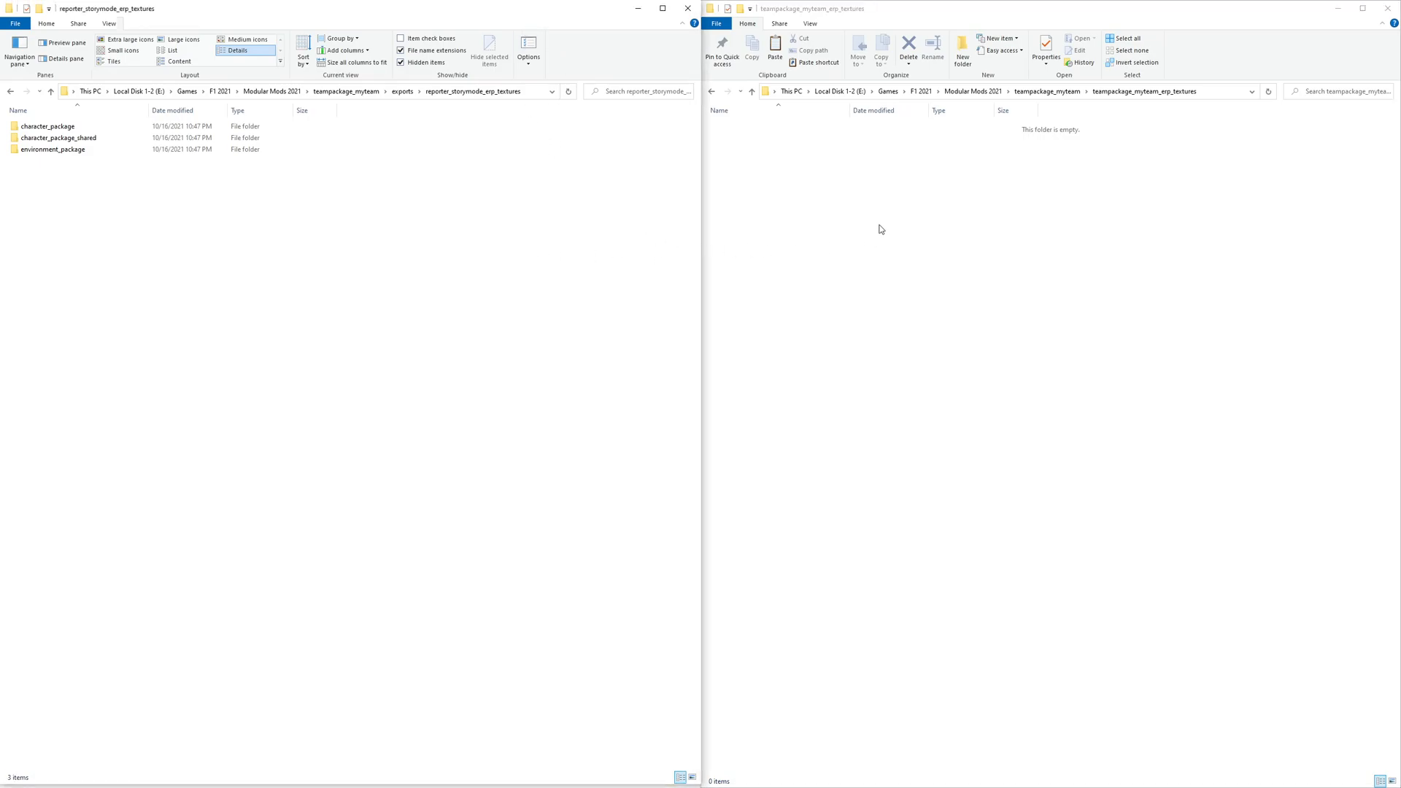
click(869, 165)
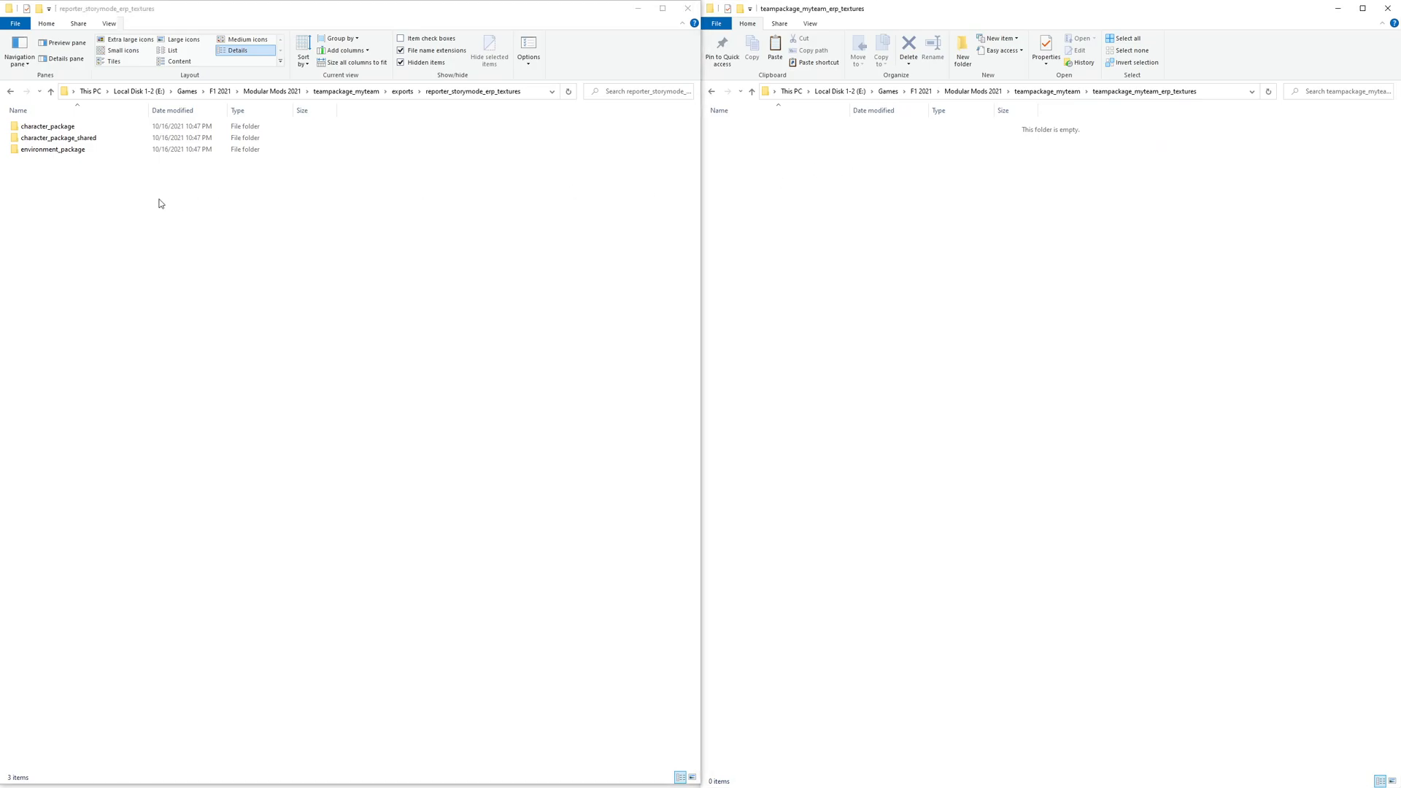
drag(83, 168, 843, 188)
key(ctrl)
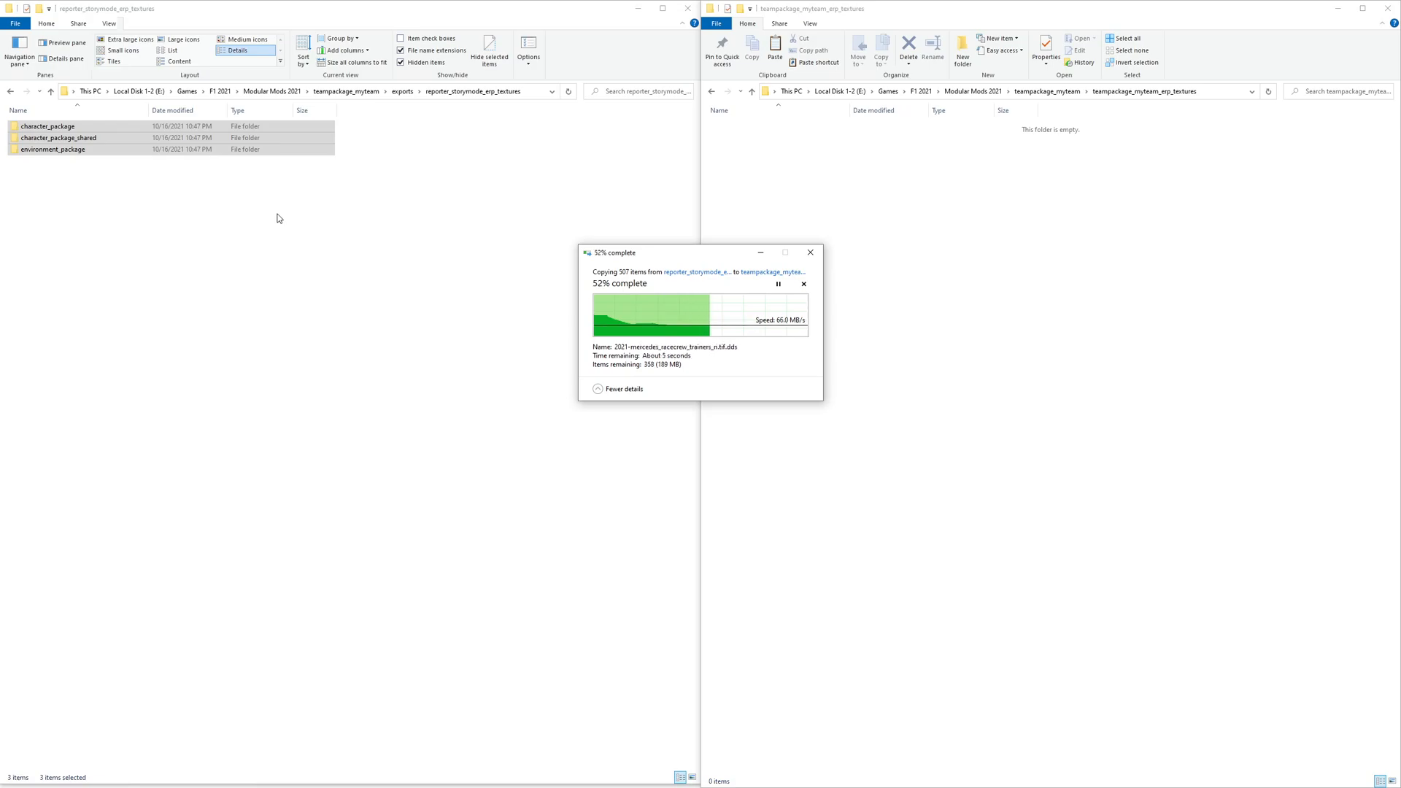
- Copy environment_package from raceday_r_n_d_common_erp_textures into teampackage_myteam_erp_textures, replacing files with the same names
click(402, 91)
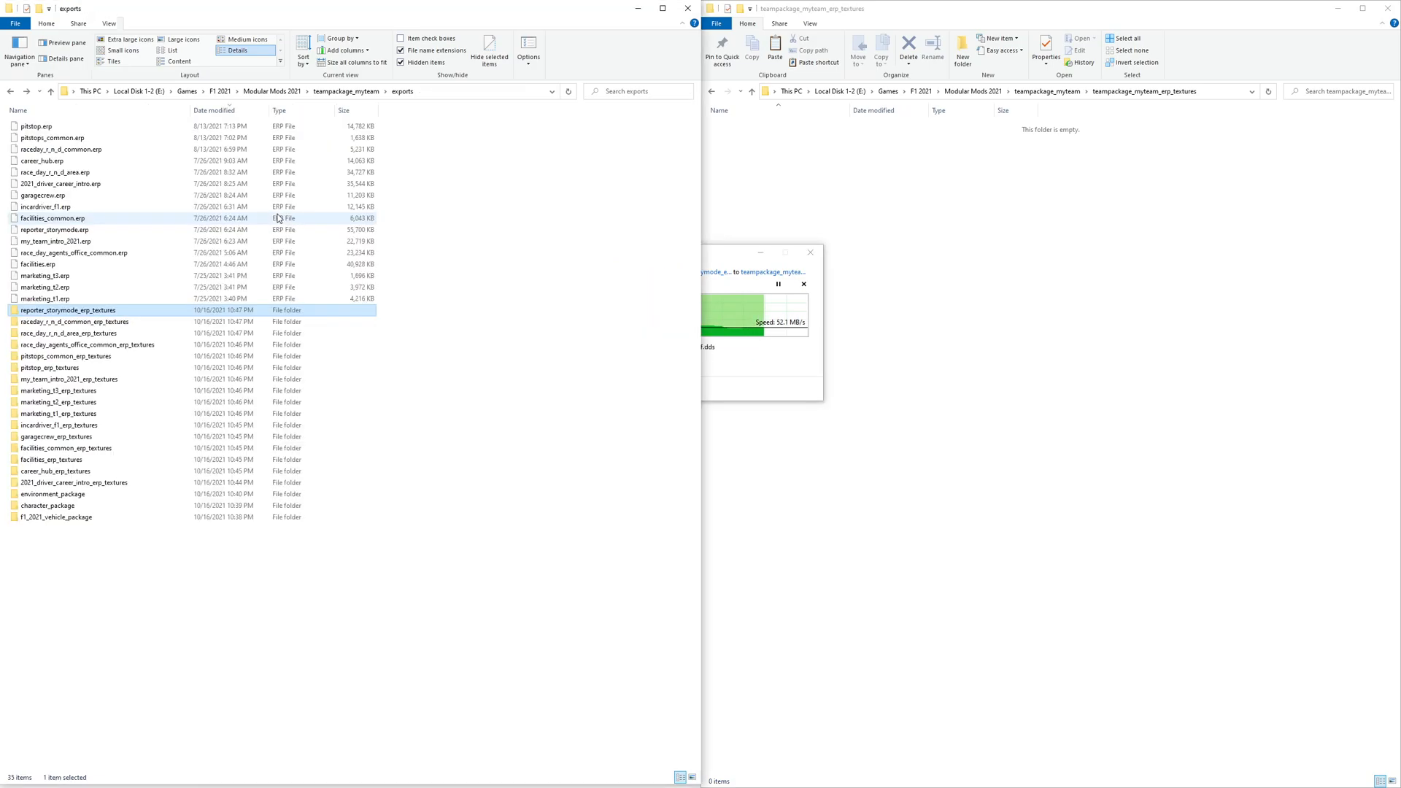
double_click(83, 284)
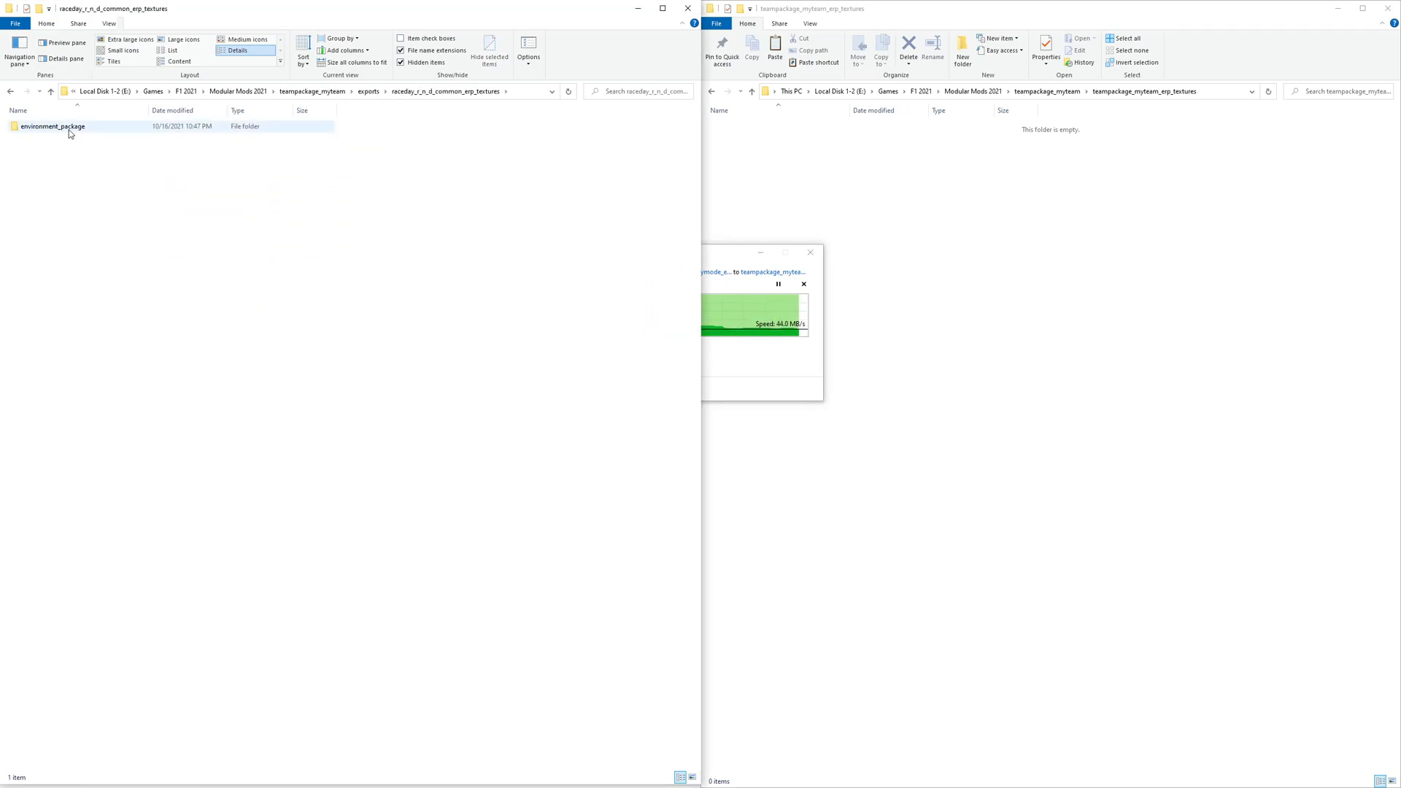
drag(68, 129, 825, 230)
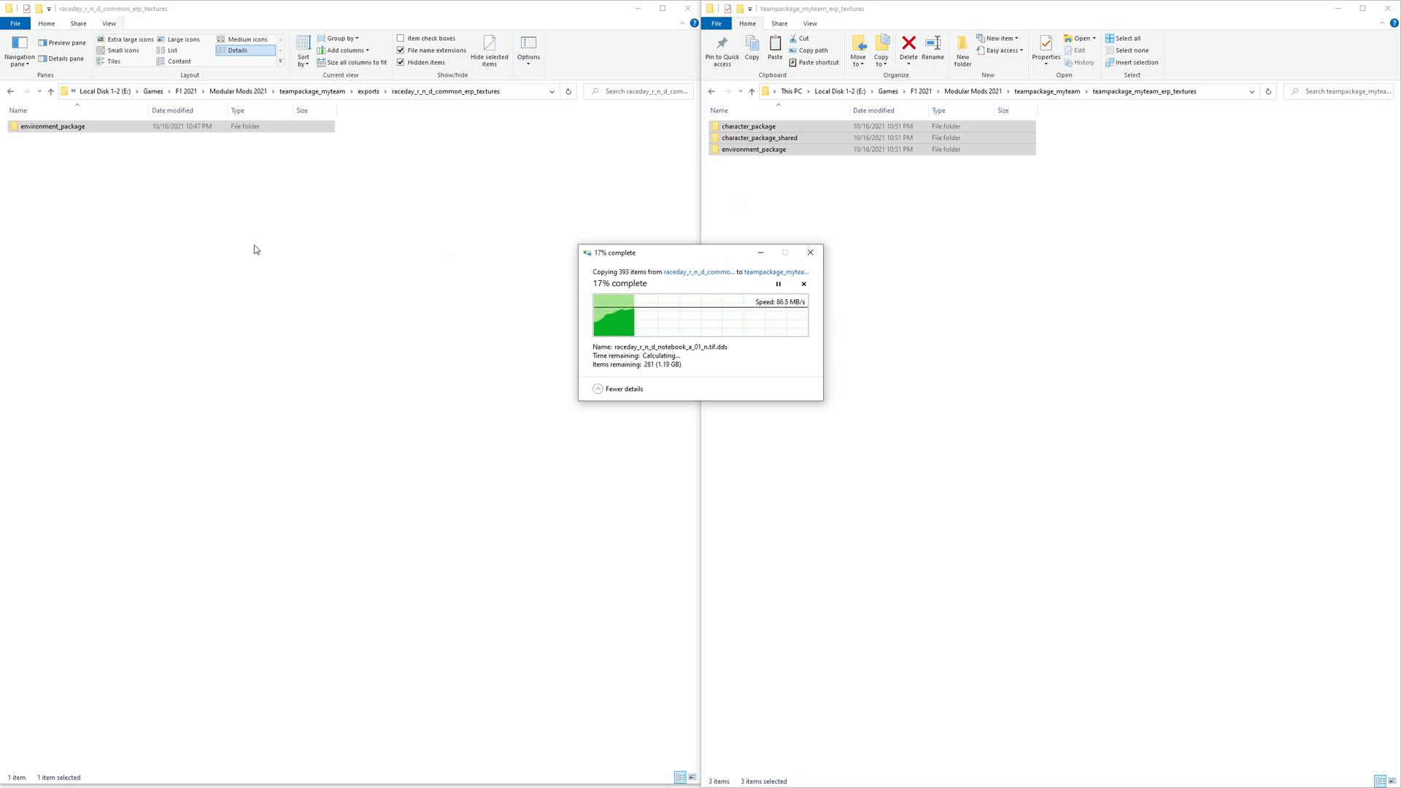
click(164, 197)
key(alt+Up)
drag(722, 256, 878, 319)
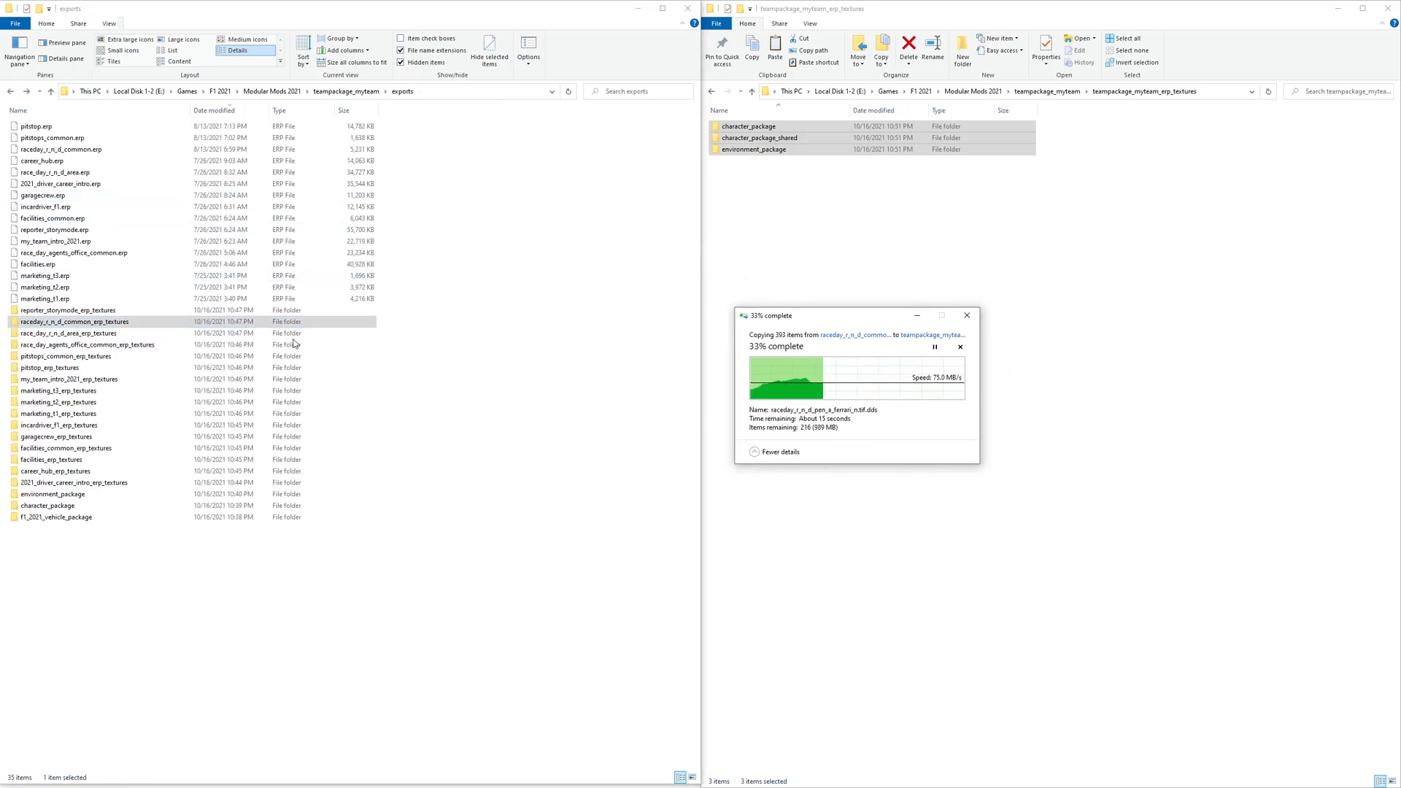
double_click(100, 335)
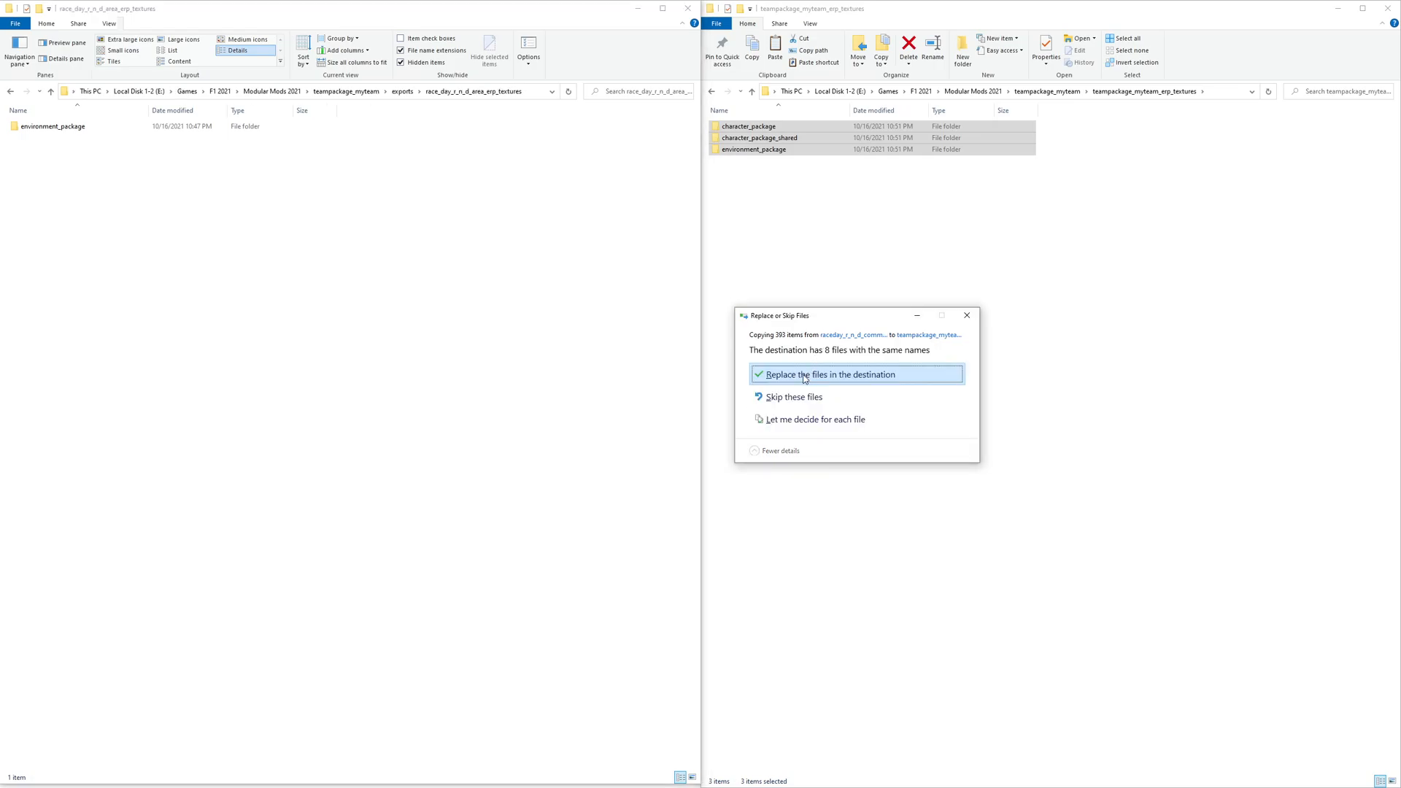
click(805, 375)
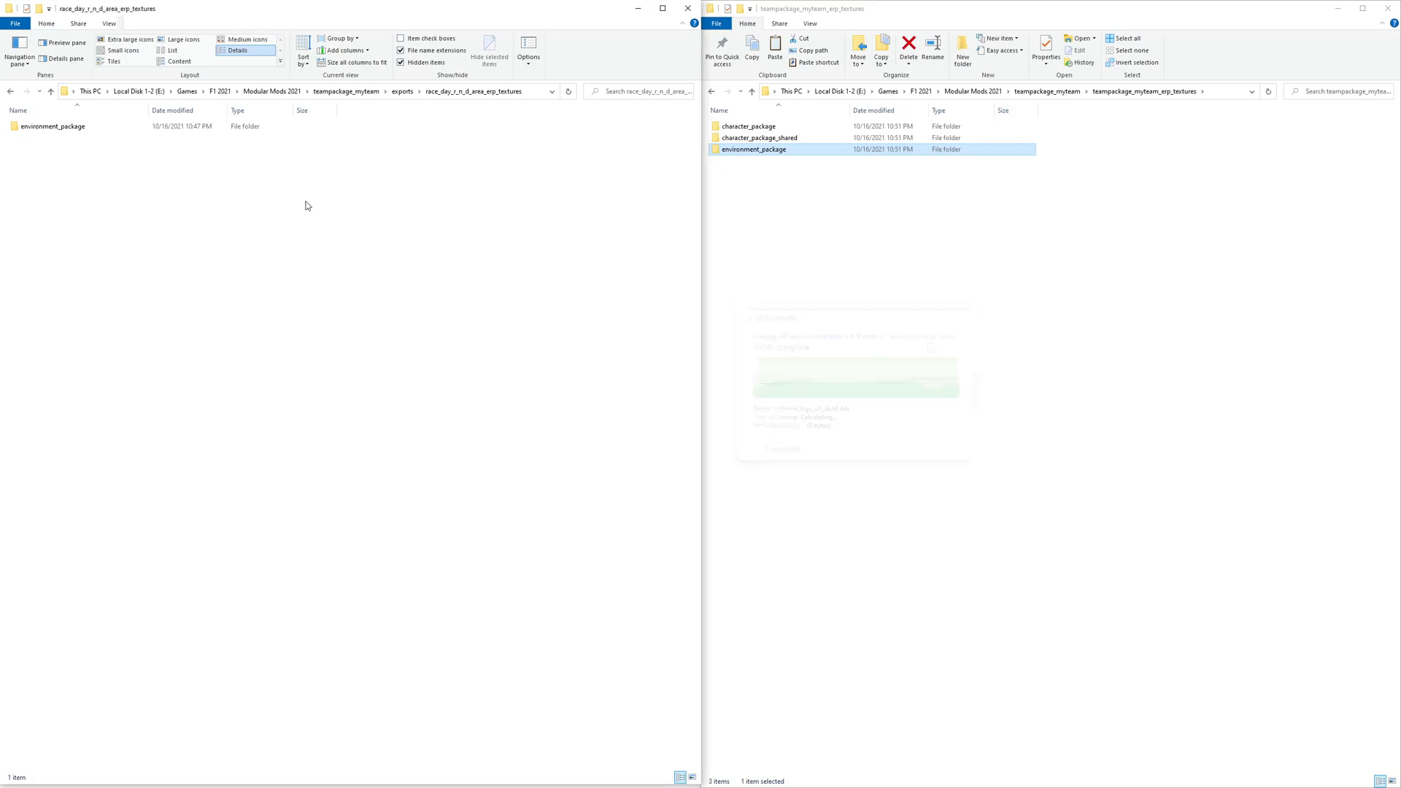
- Copy environment_package from race_day_r_n_d_area_erp_textures into teampackage_myteam_erp_textures, replacing existing files
drag(46, 133, 579, 219)
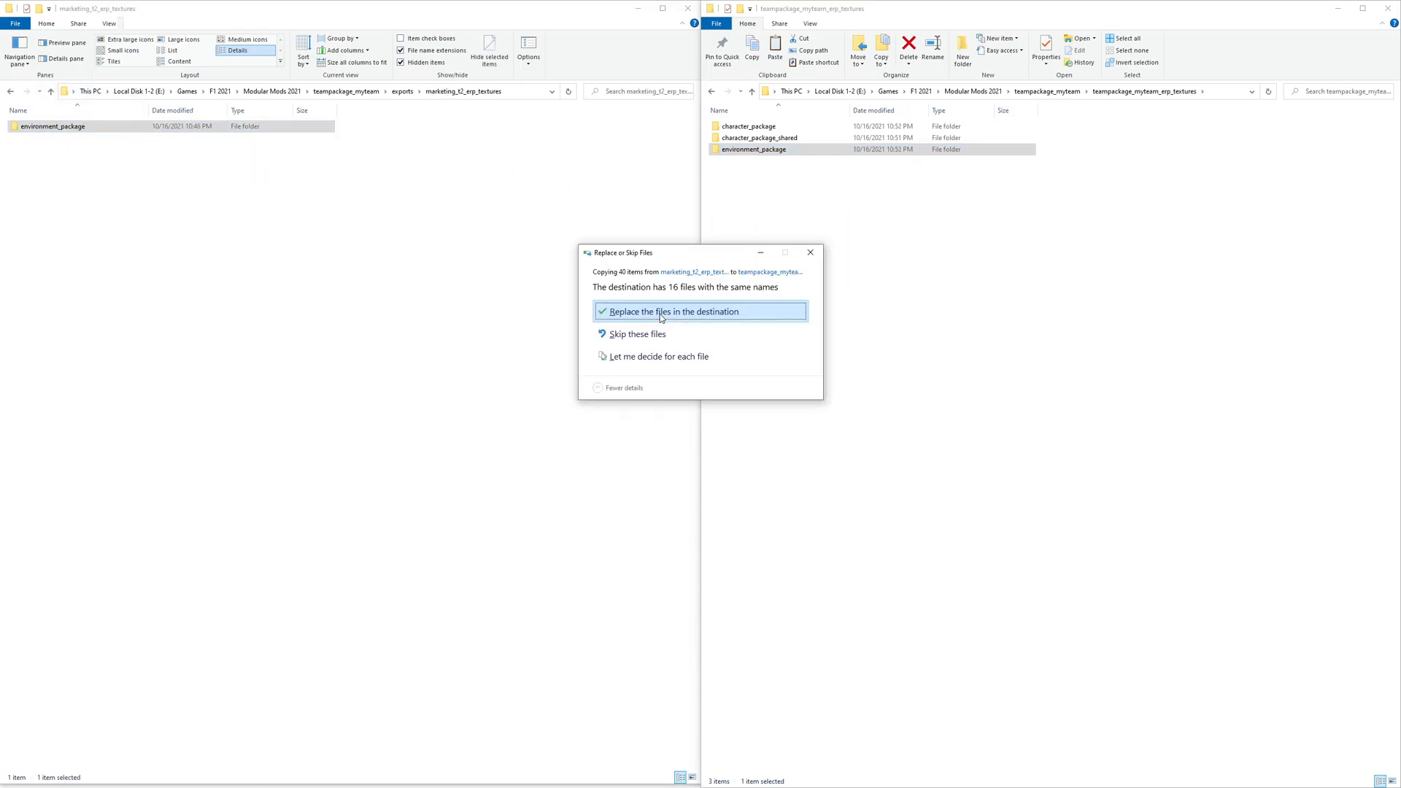
click(659, 314)
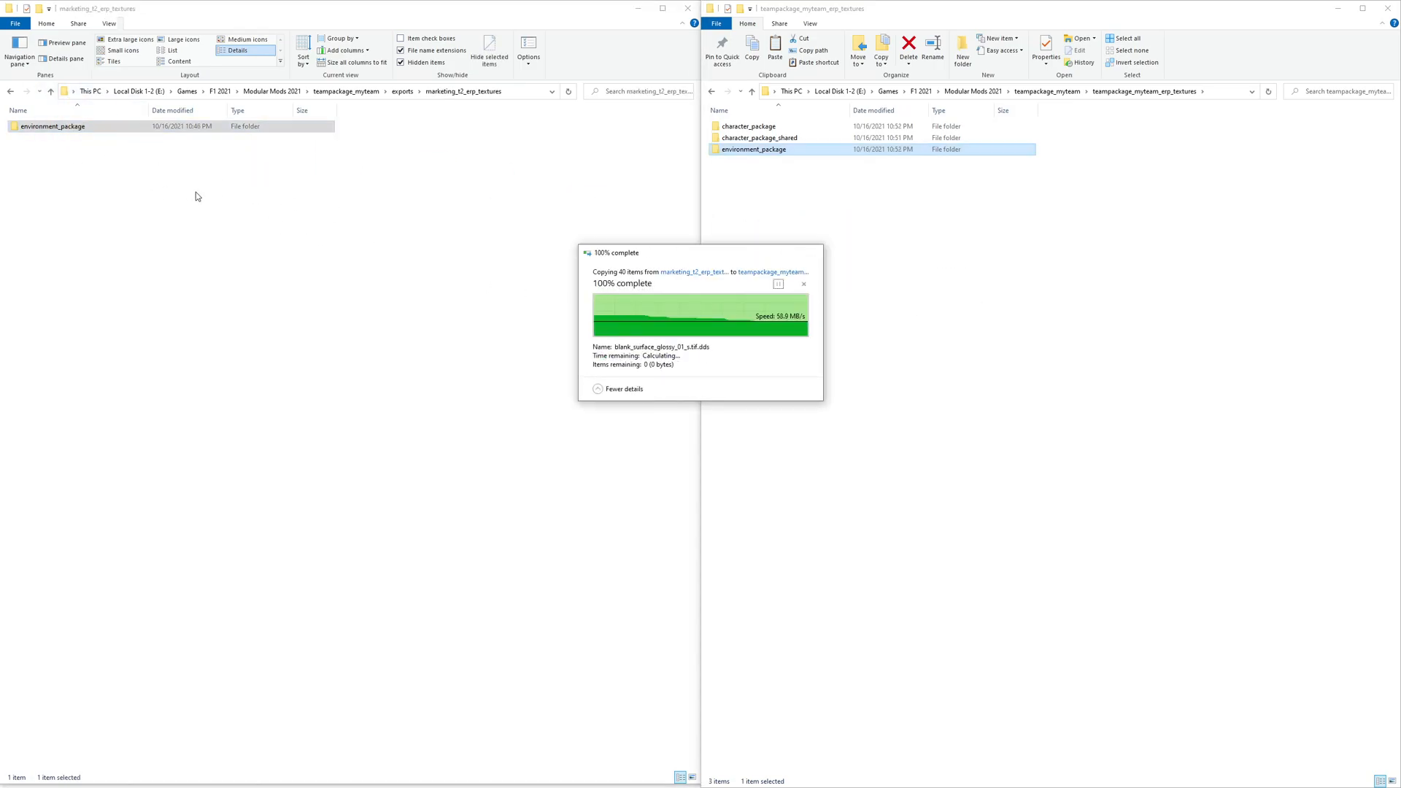
- Copy environment_package from marketing_t1_erp_textures into teampackage_myteam_erp_textures, replacing existing files
key(BackSpace)
click(63, 417)
double_click(63, 417)
click(59, 131)
drag(59, 132, 835, 225)
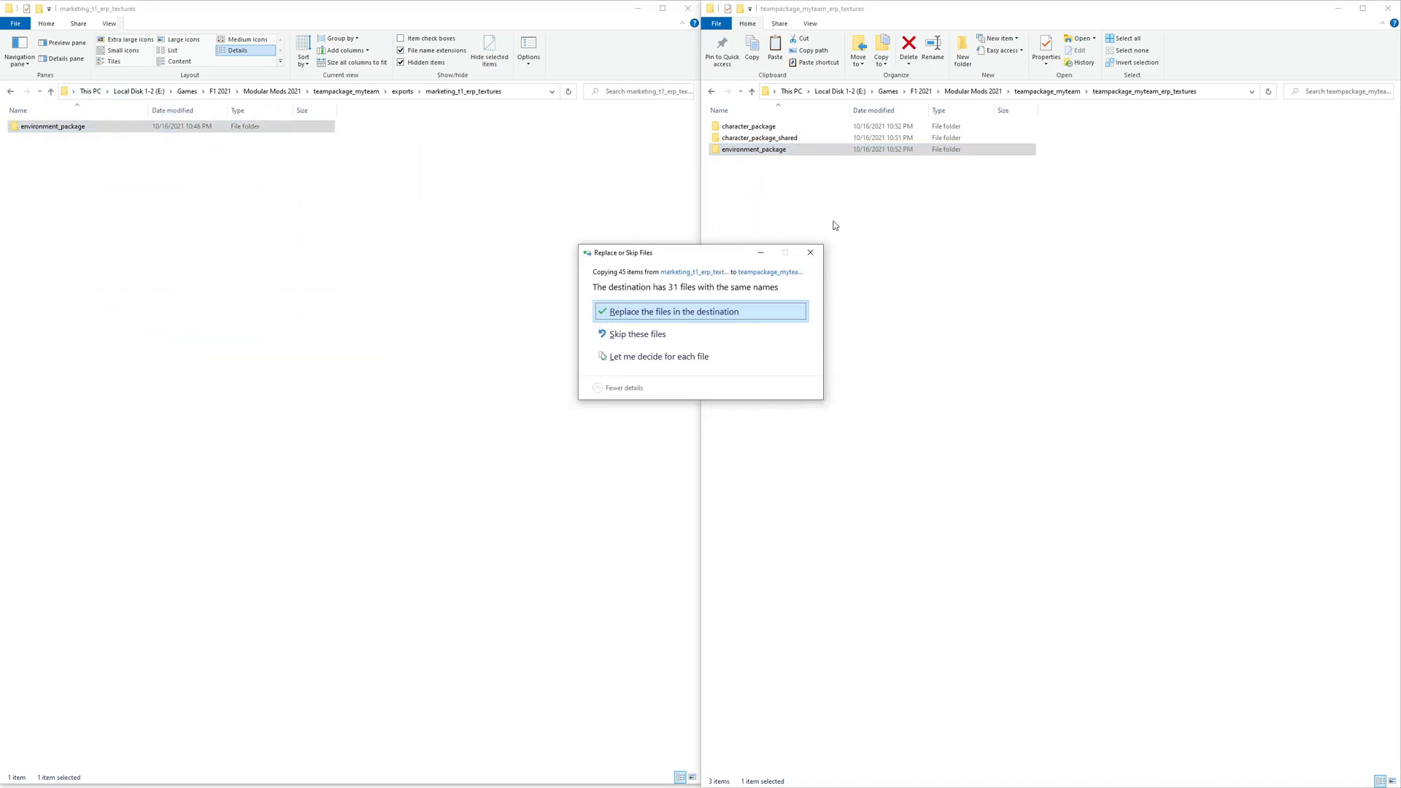
click(649, 314)
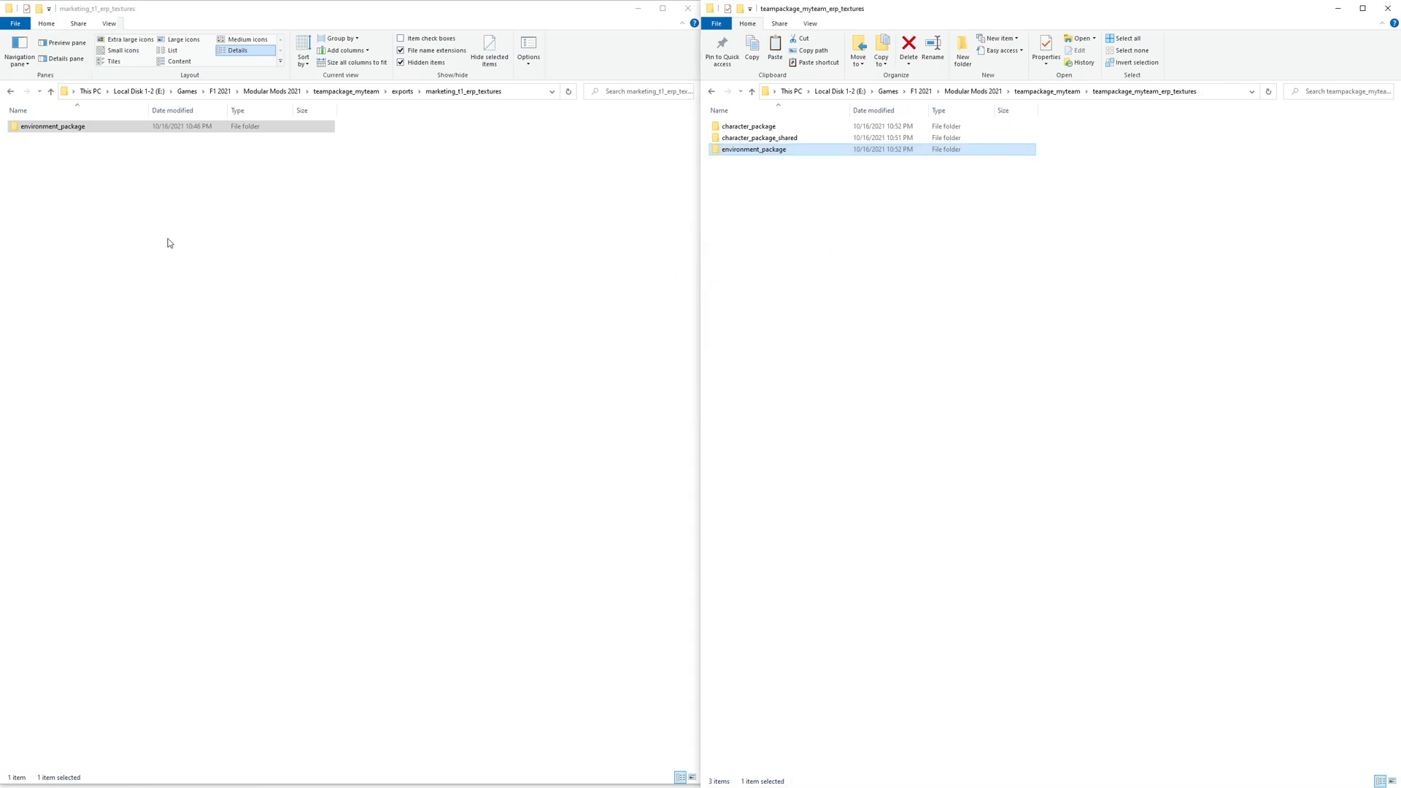
- Copy character_package and character_package_shared from incardriver_f1_erp_textures into teampackage_myteam_erp_textures
key(BackSpace)
double_click(65, 430)
drag(64, 188, 831, 199)
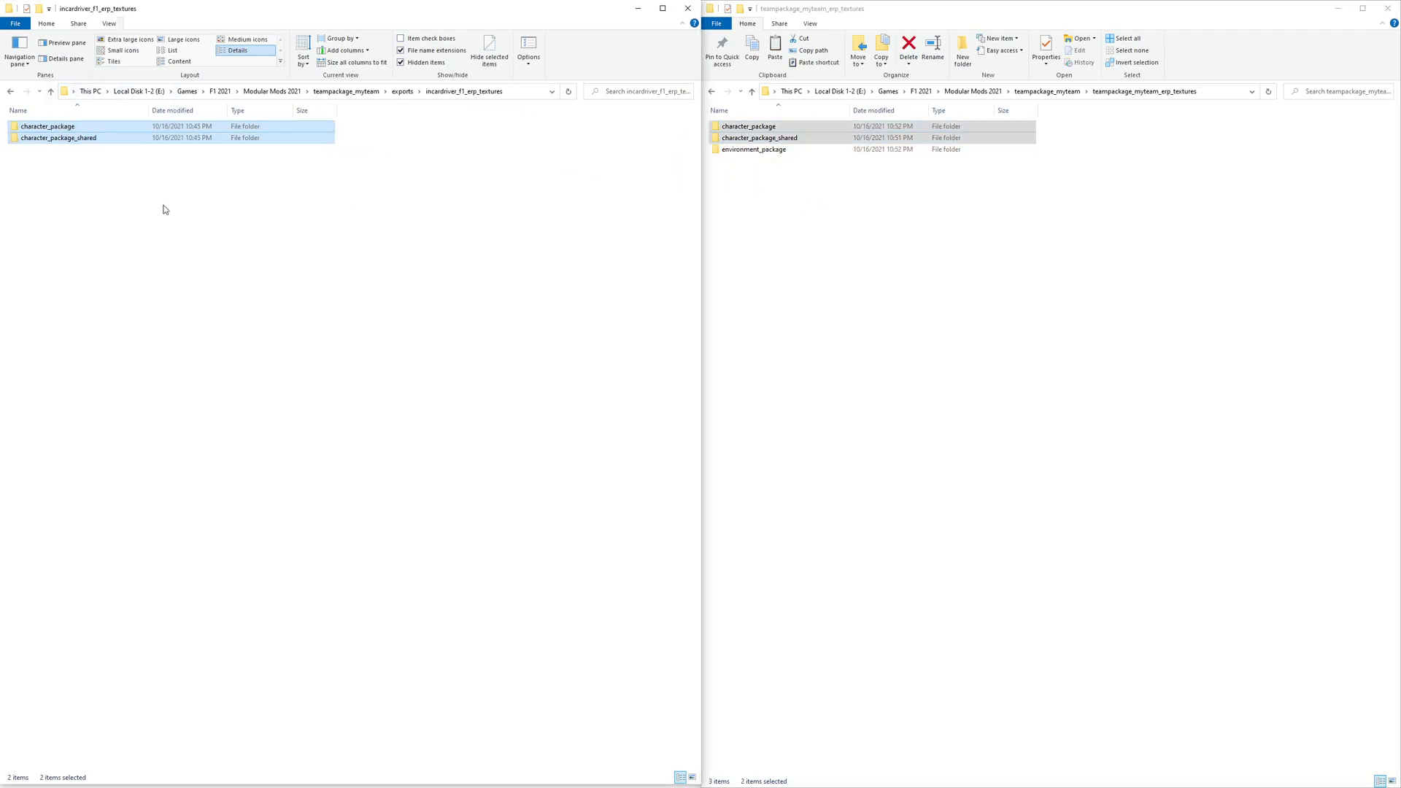
key(BackSpace)
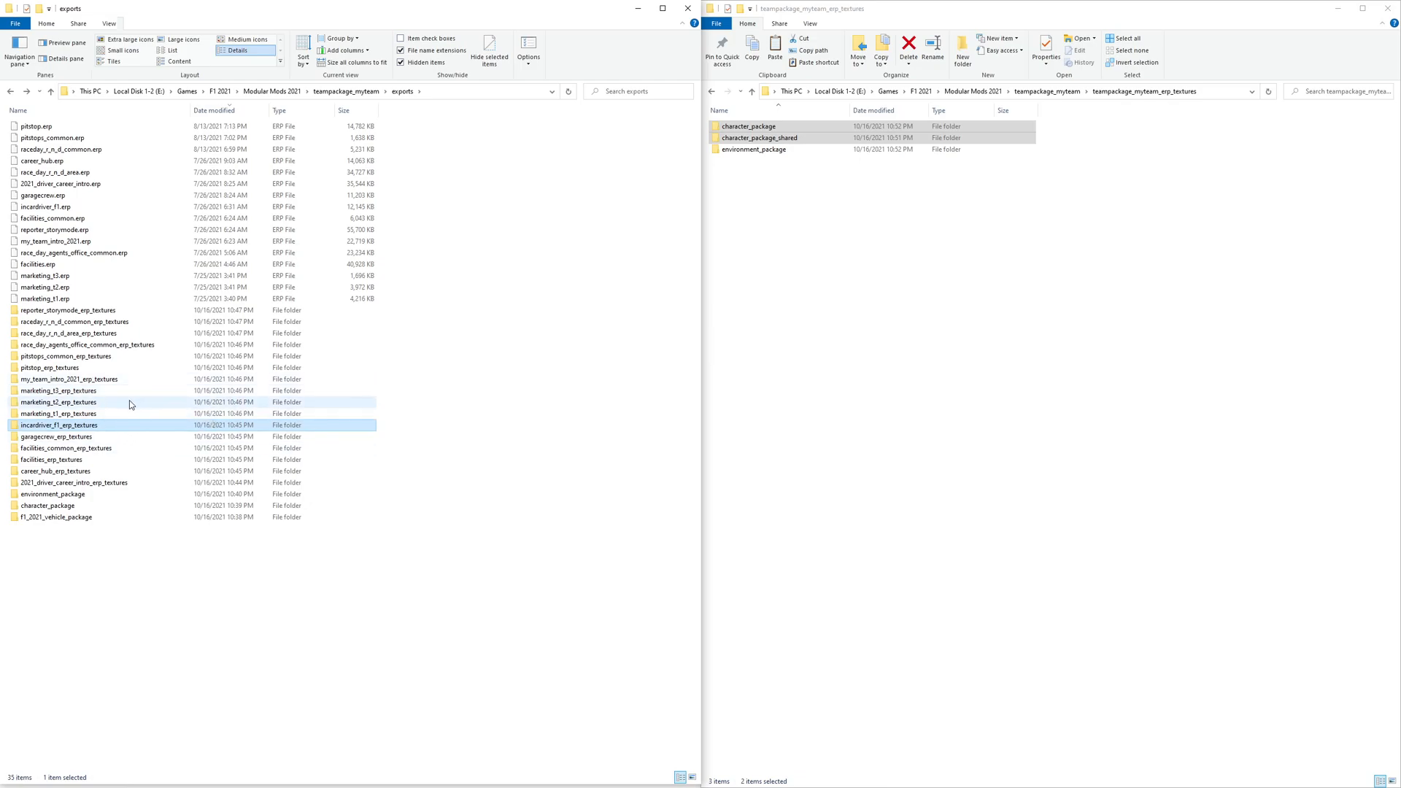
- Copy all three package folders from garagecrew_erp_textures into teampackage_myteam_erp_textures, replacing existing files
double_click(85, 438)
drag(54, 175, 759, 203)
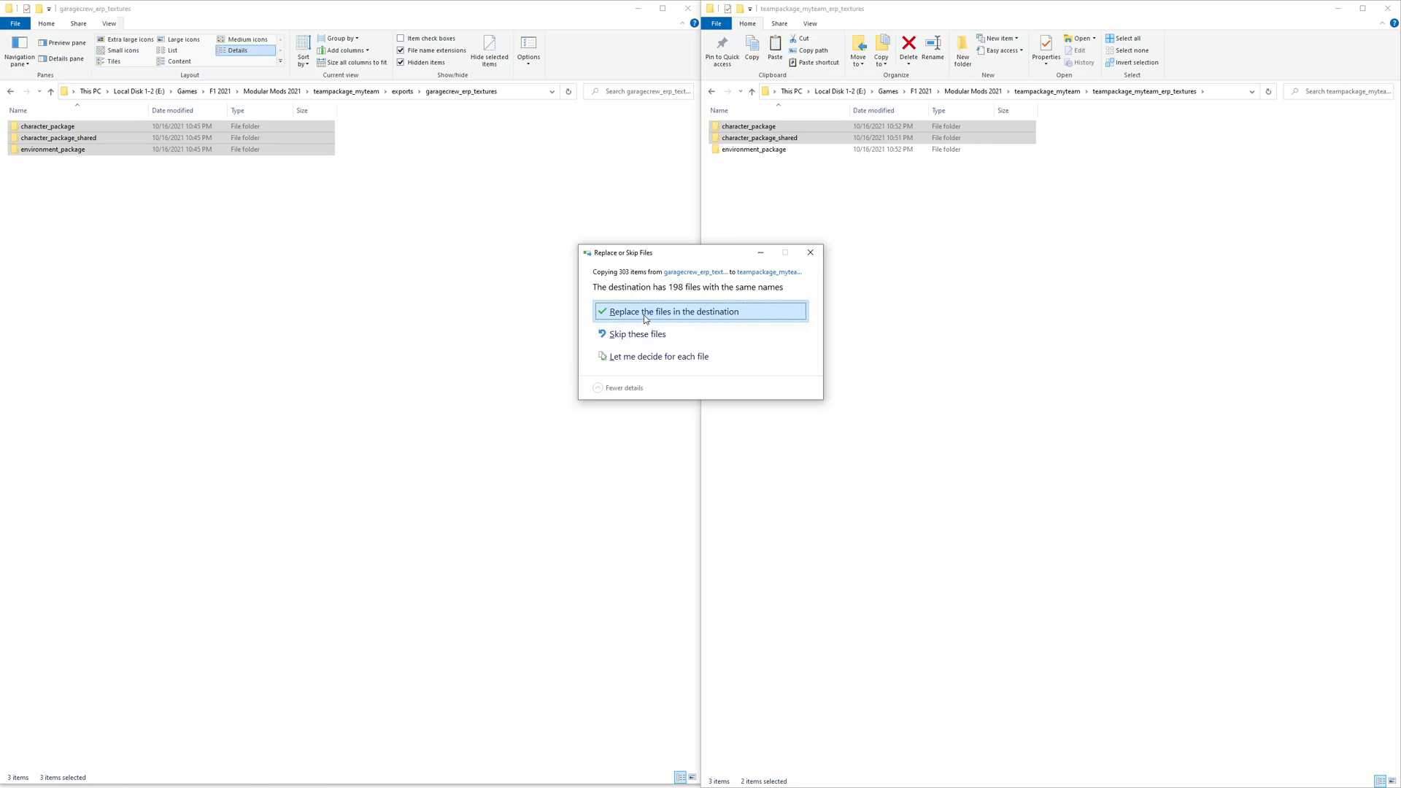
click(644, 314)
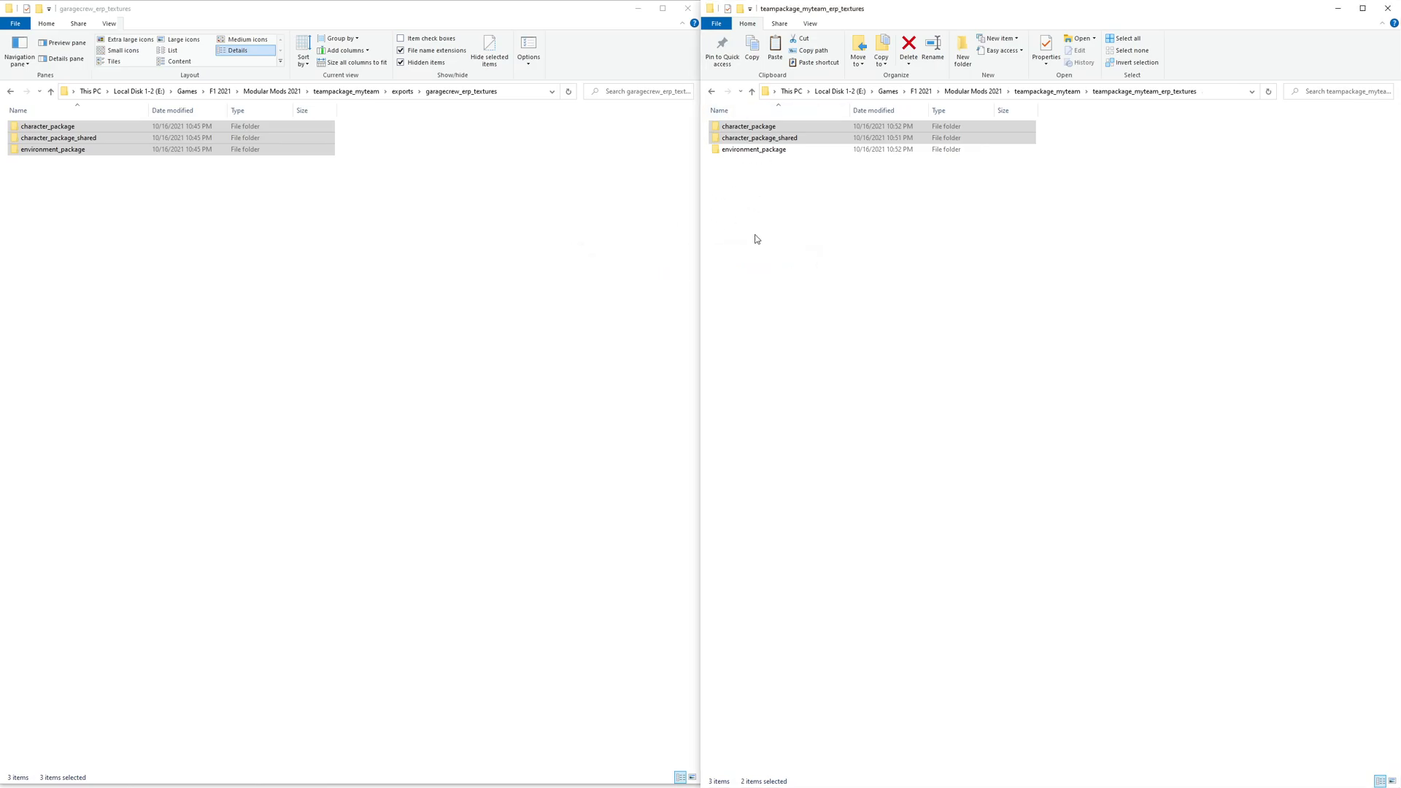
- Copy the three package folders from facilities_common_erp_textures into teampackage_myteam_erp_textures, replacing existing files
key(ctrl+a)
click(282, 256)
key(alt+Up)
double_click(58, 457)
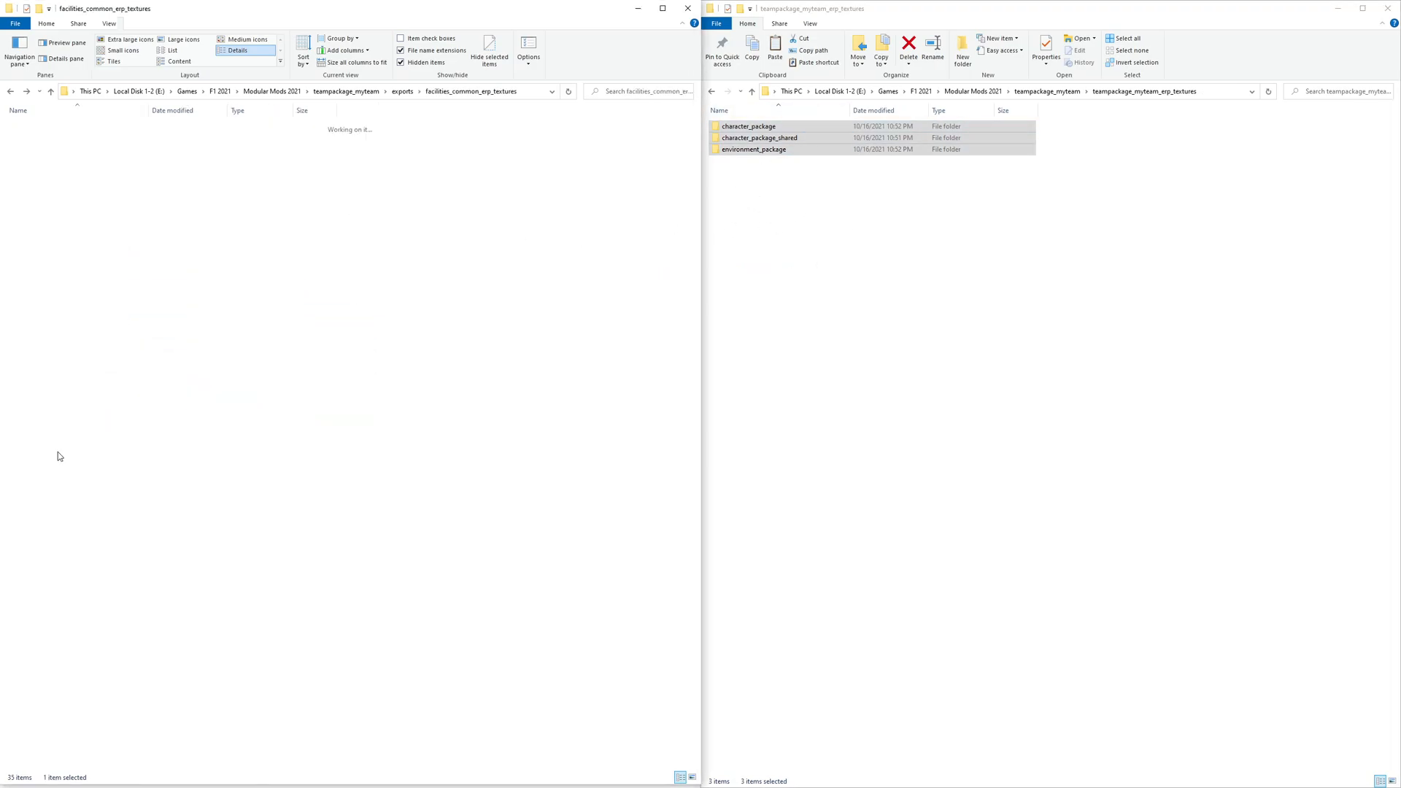
drag(73, 175, 759, 318)
click(619, 313)
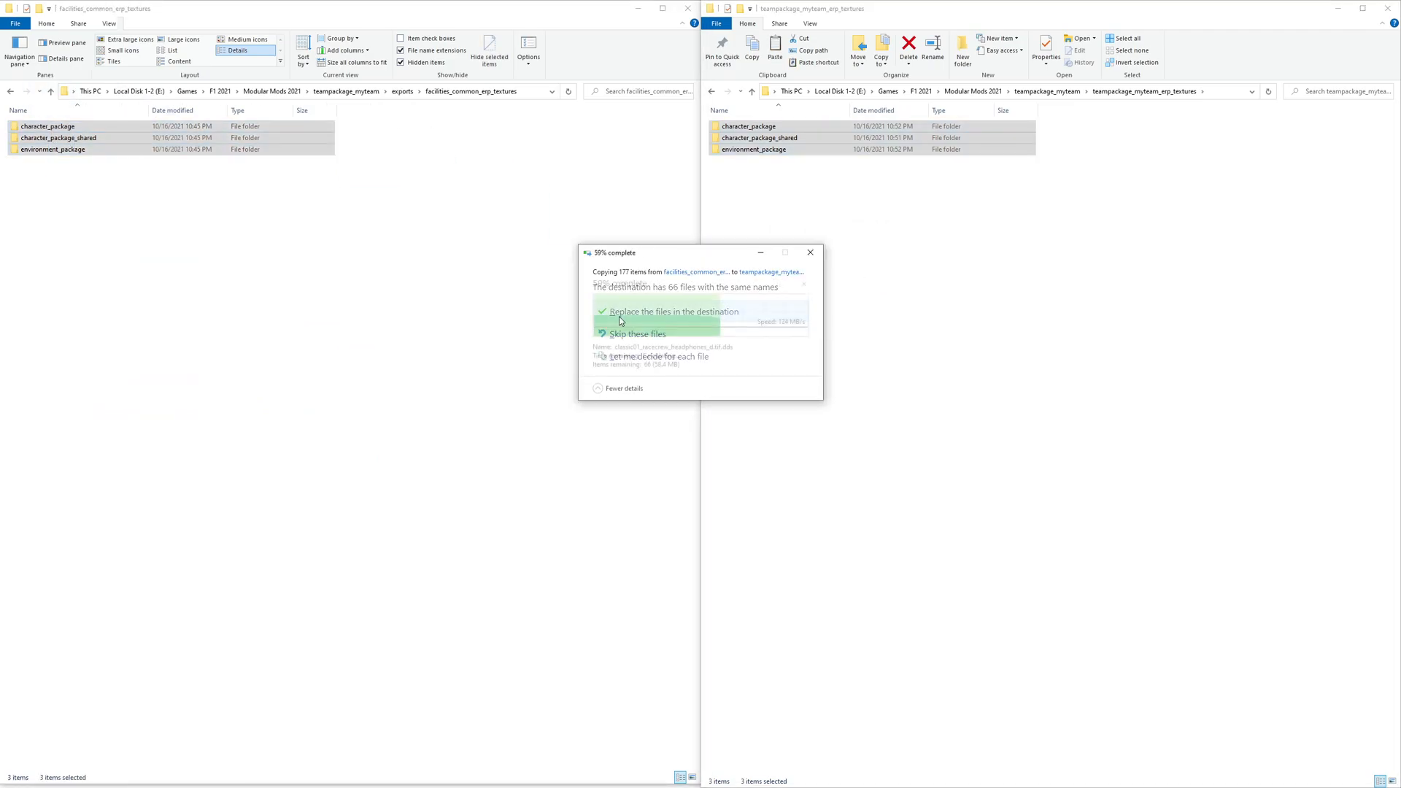
- Copy environment_package from facilities_erp_textures into teampackage_myteam_erp_textures, replacing existing files
click(344, 228)
key(alt+Left)
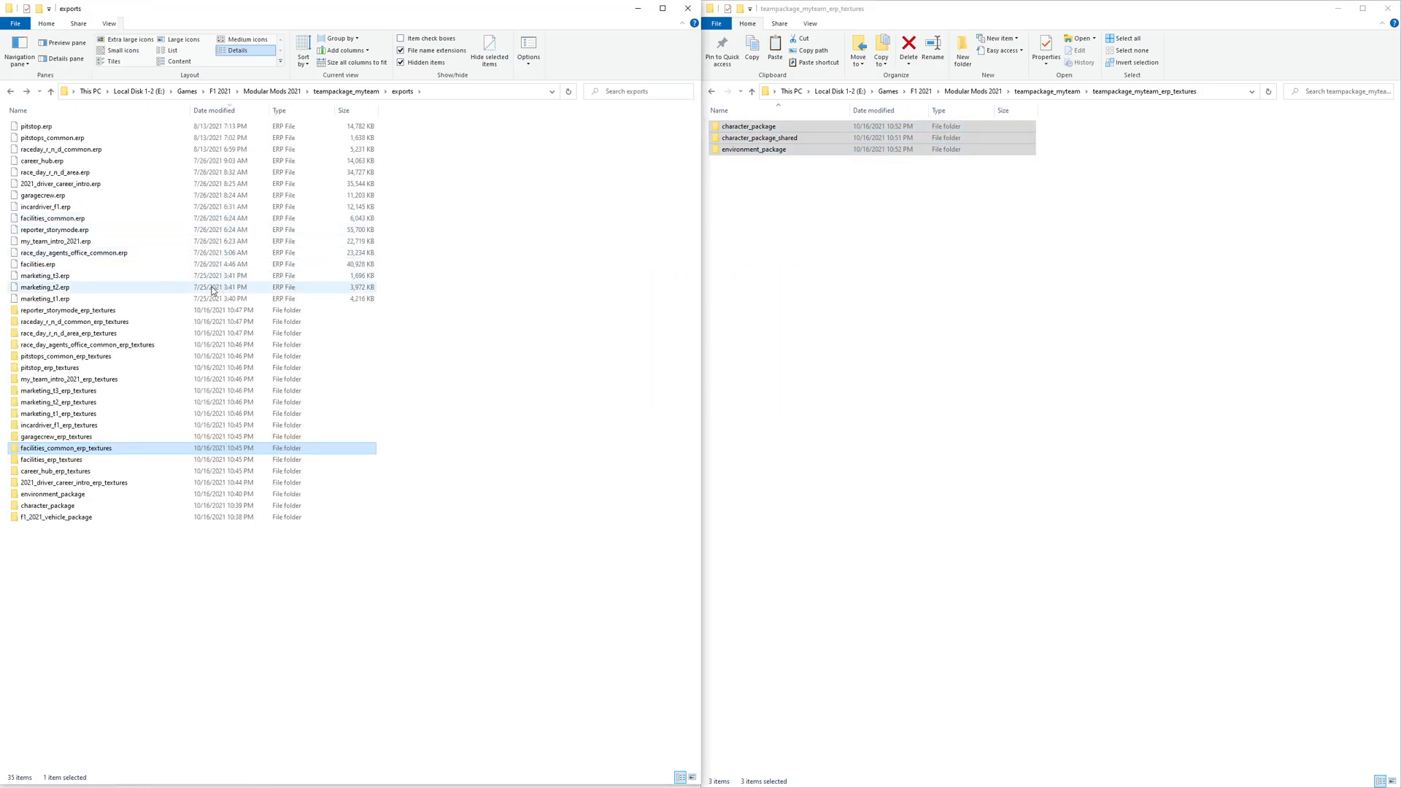
double_click(71, 460)
drag(53, 127, 888, 222)
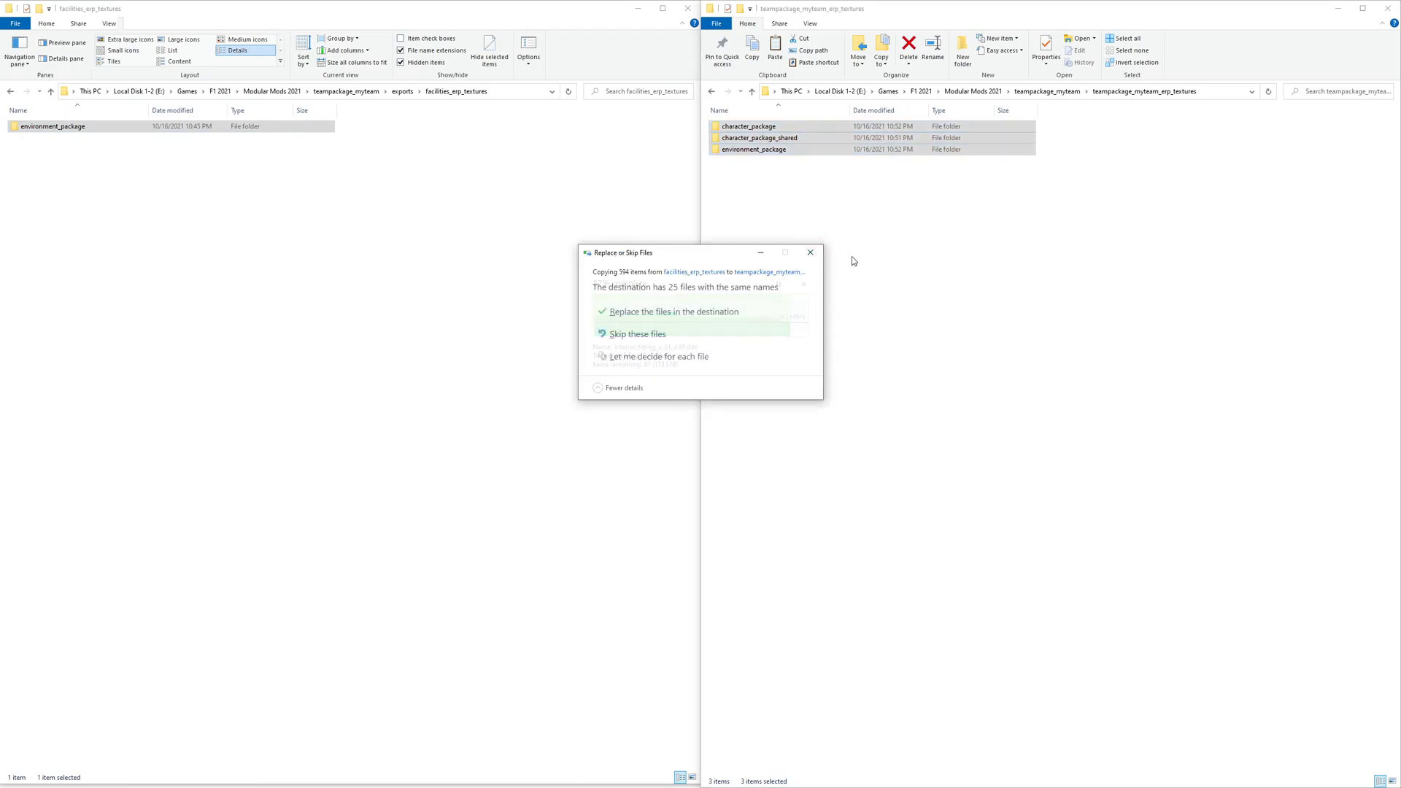
click(621, 320)
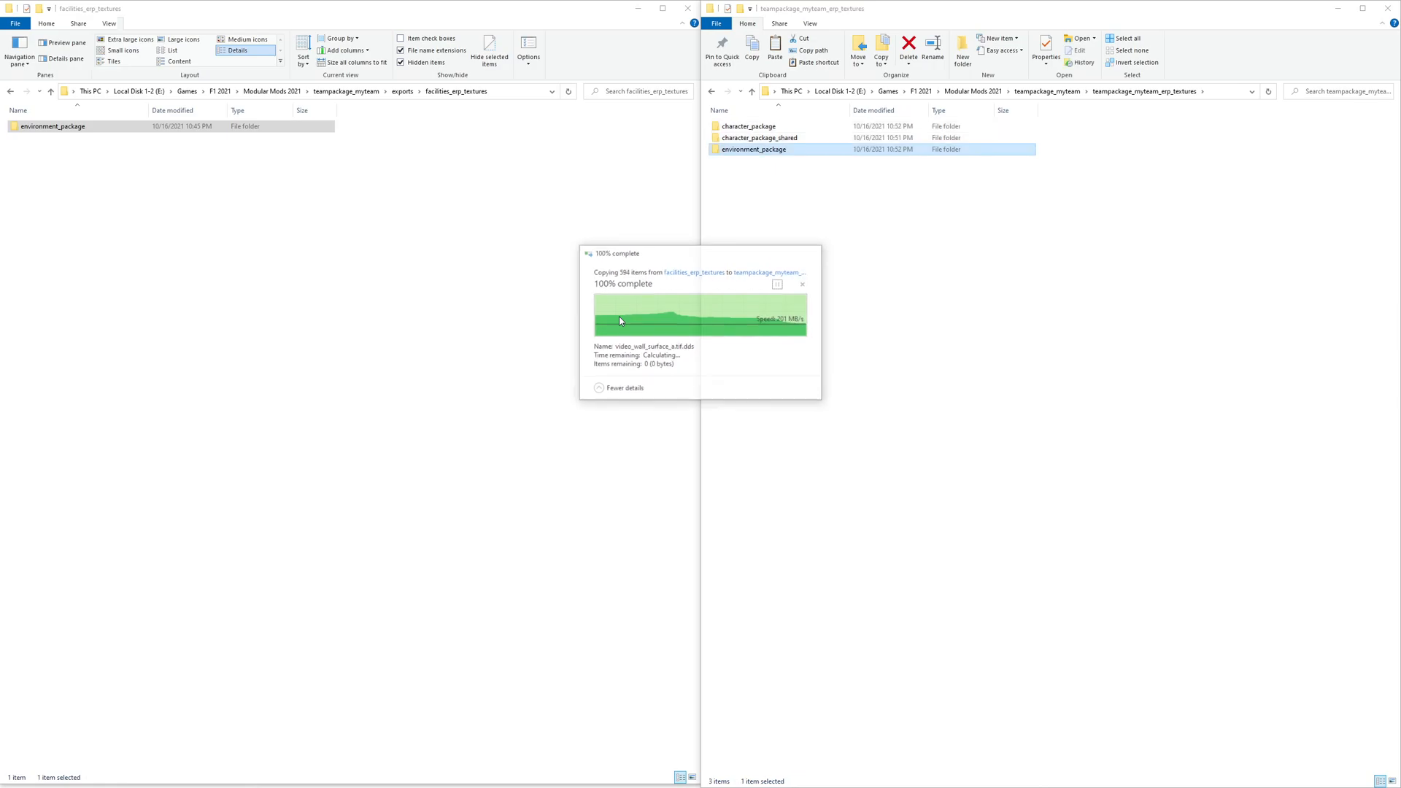
- Copy the three package folders from career_hub_erp_textures into teampackage_myteam_erp_textures, replacing existing files
click(441, 234)
key(alt+Left)
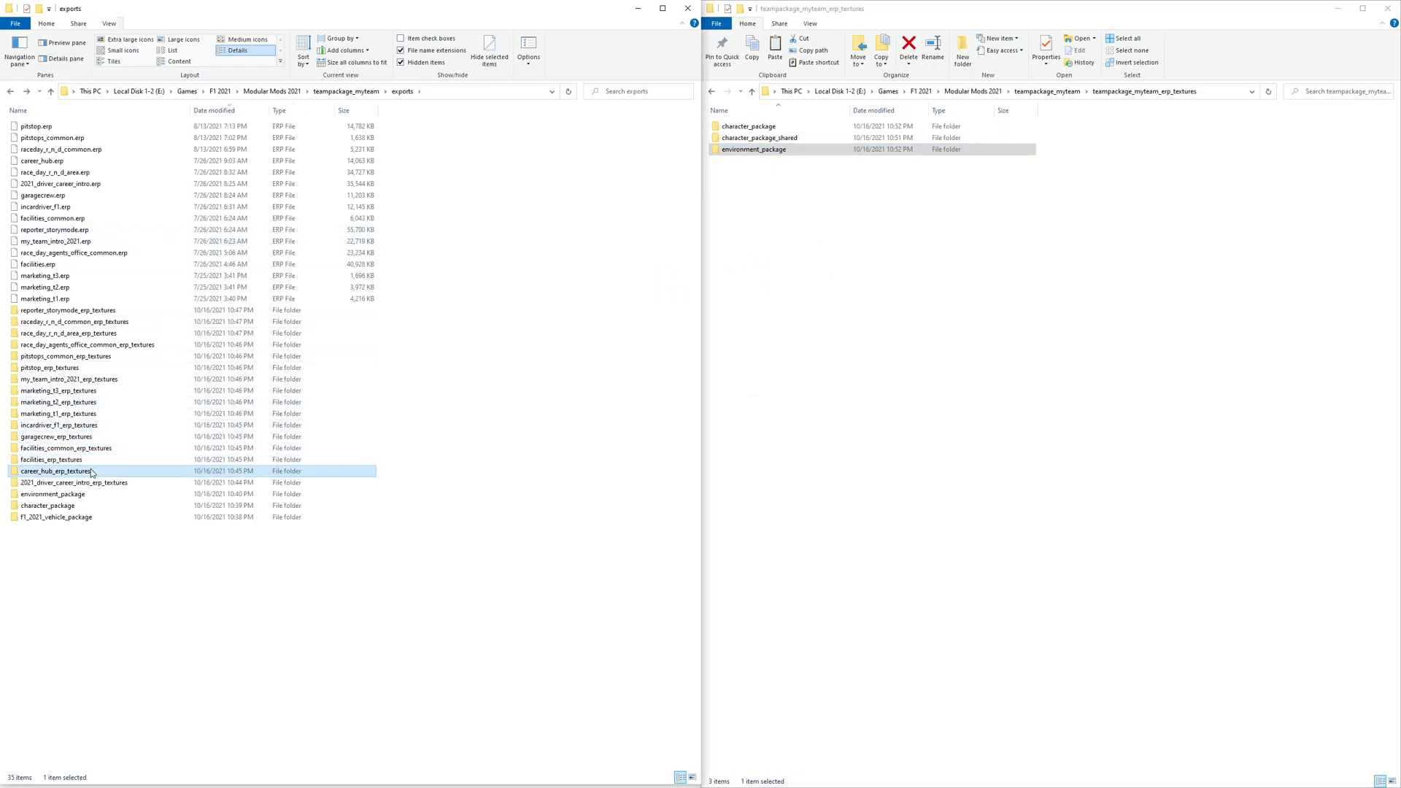
double_click(55, 470)
drag(66, 186, 859, 260)
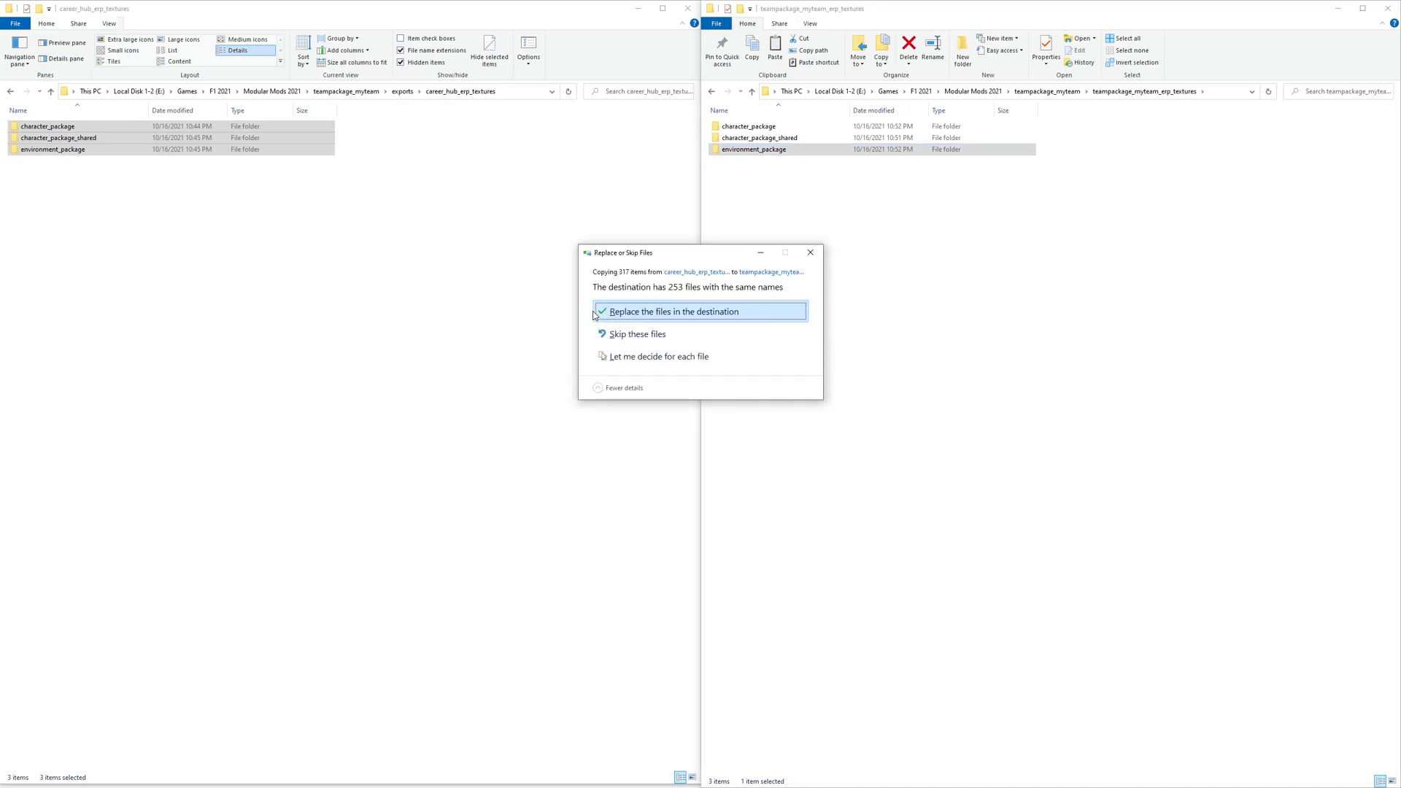
click(656, 313)
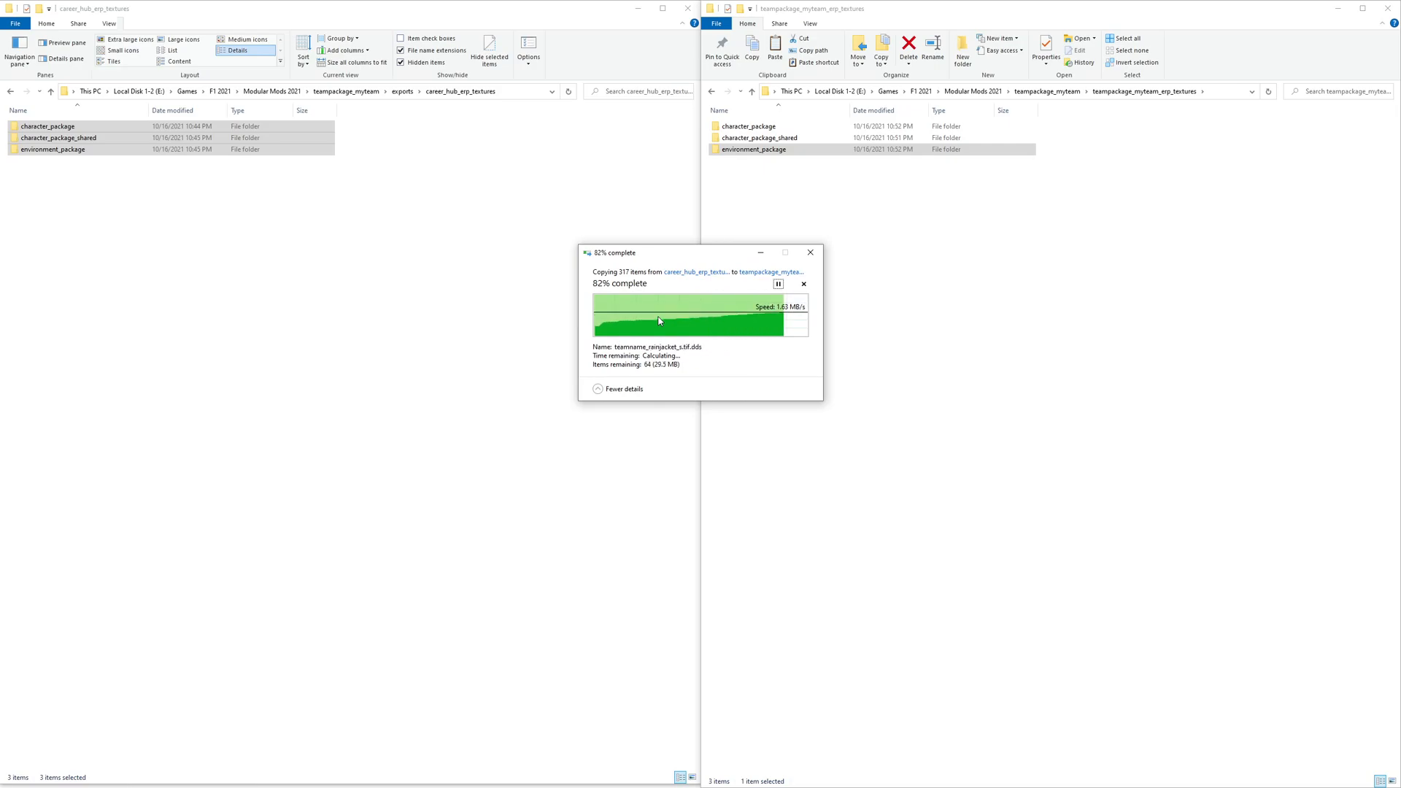
click(278, 292)
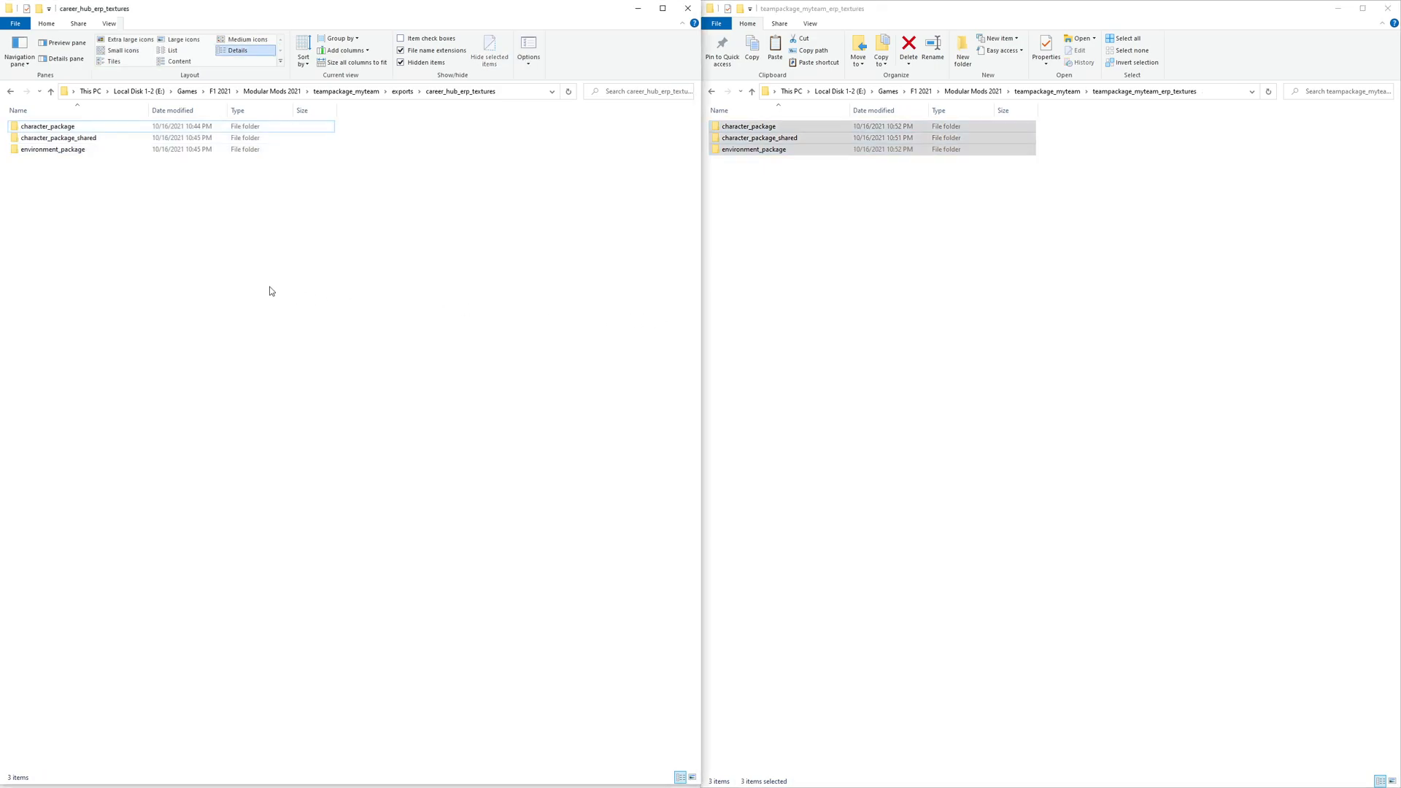
- Copy the three package folders from 2021_driver_career_intro_erp_textures into teampackage_myteam_erp_textures, replacing existing files
key(alt+Up)
double_click(65, 484)
drag(90, 179, 882, 260)
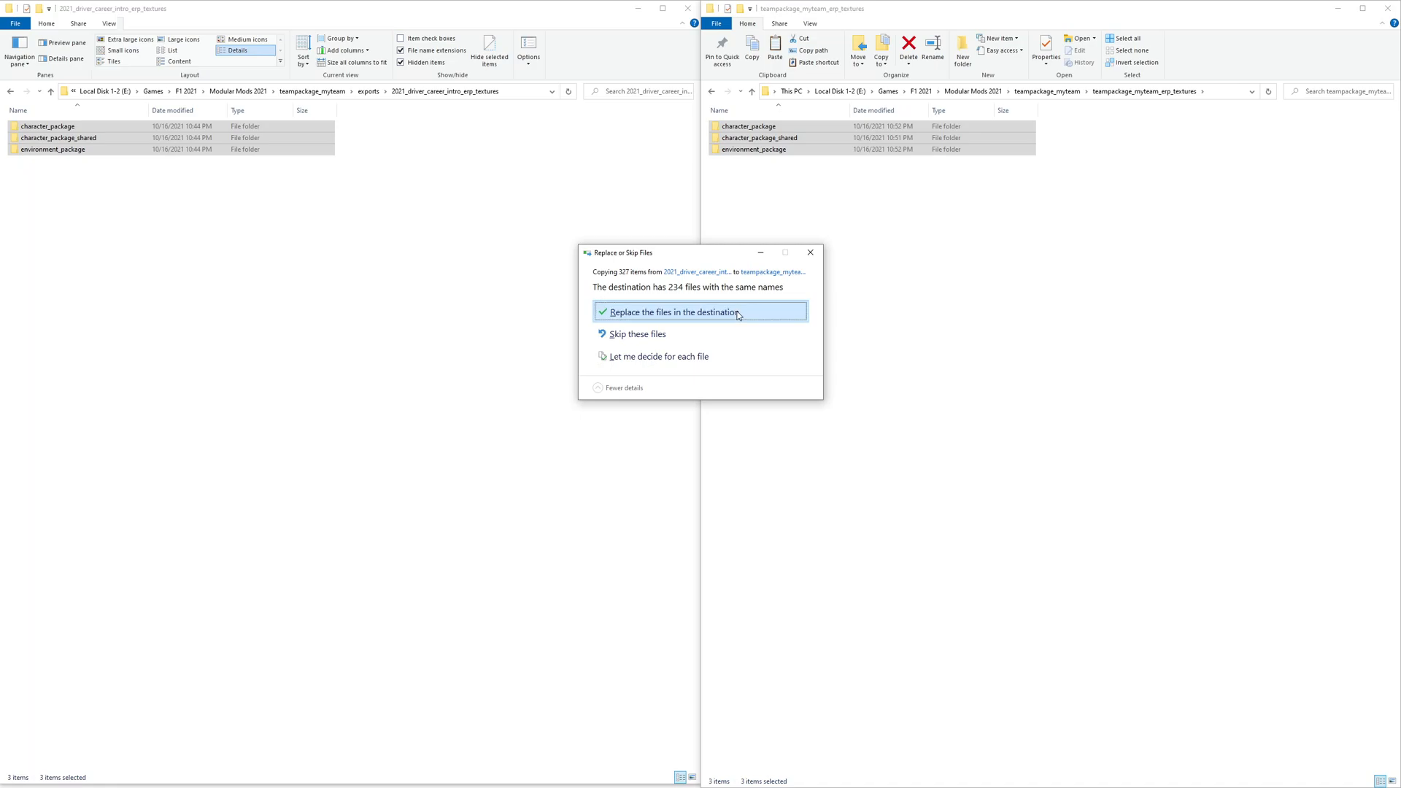
click(727, 307)
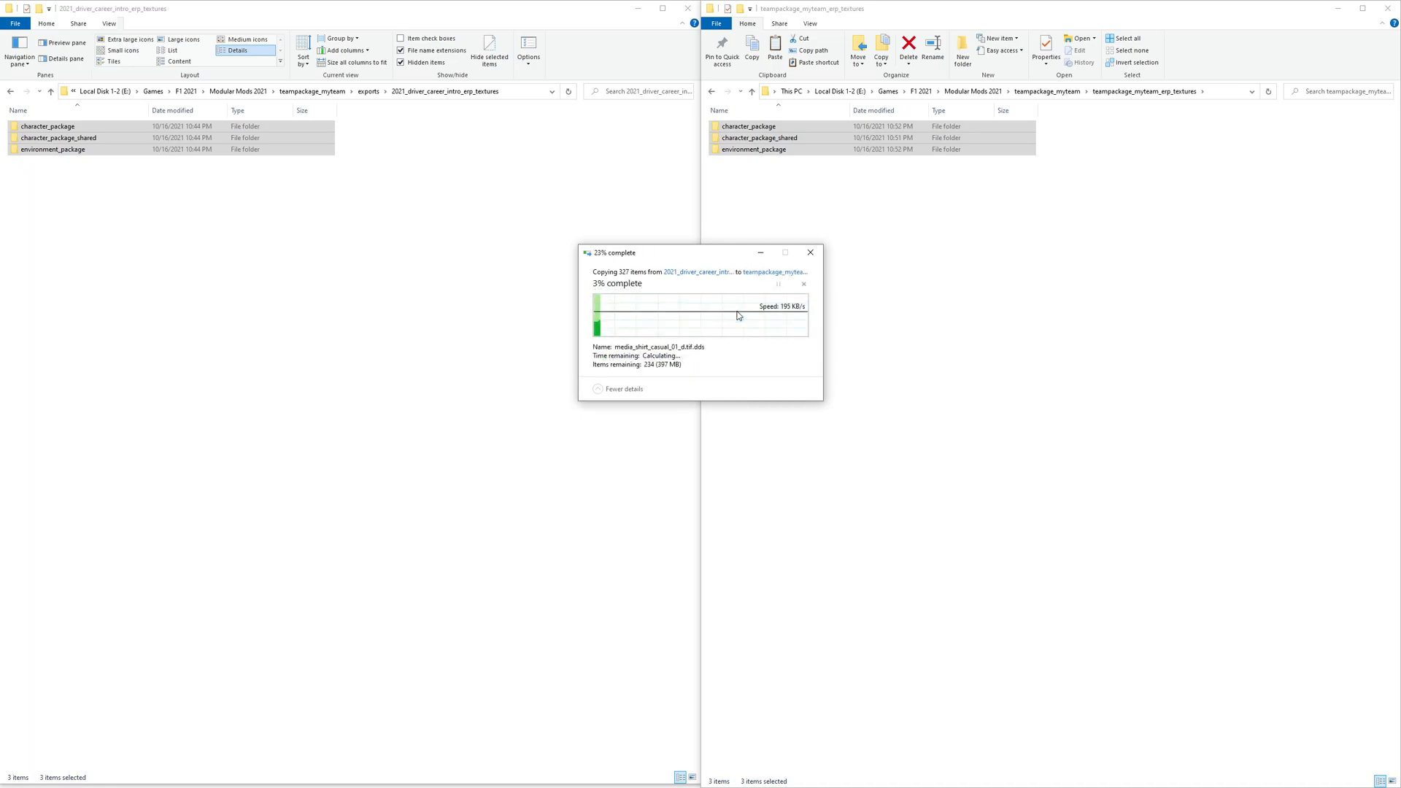
click(939, 238)
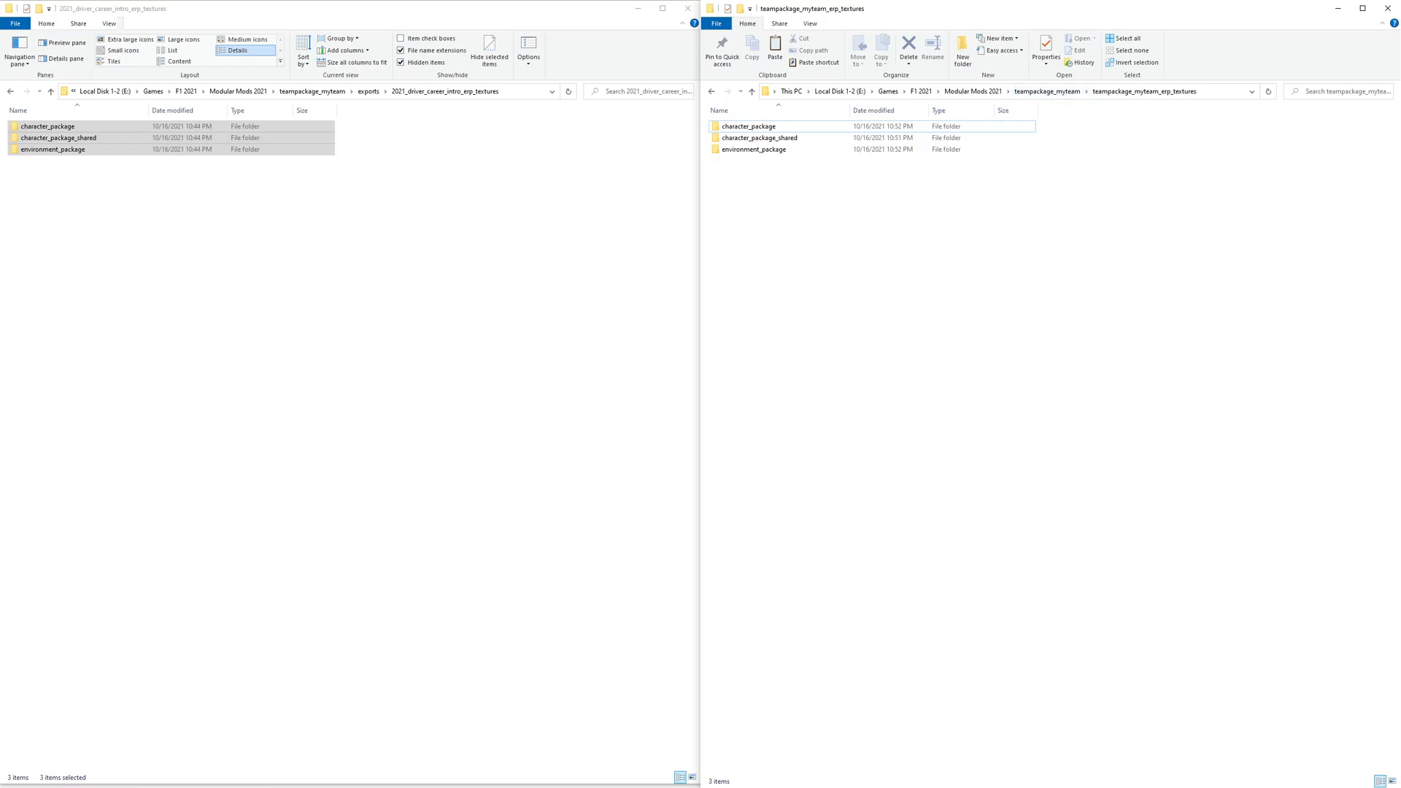
- Open teampackage_myteam.erp in the ERP editor
key(alt+Tab)
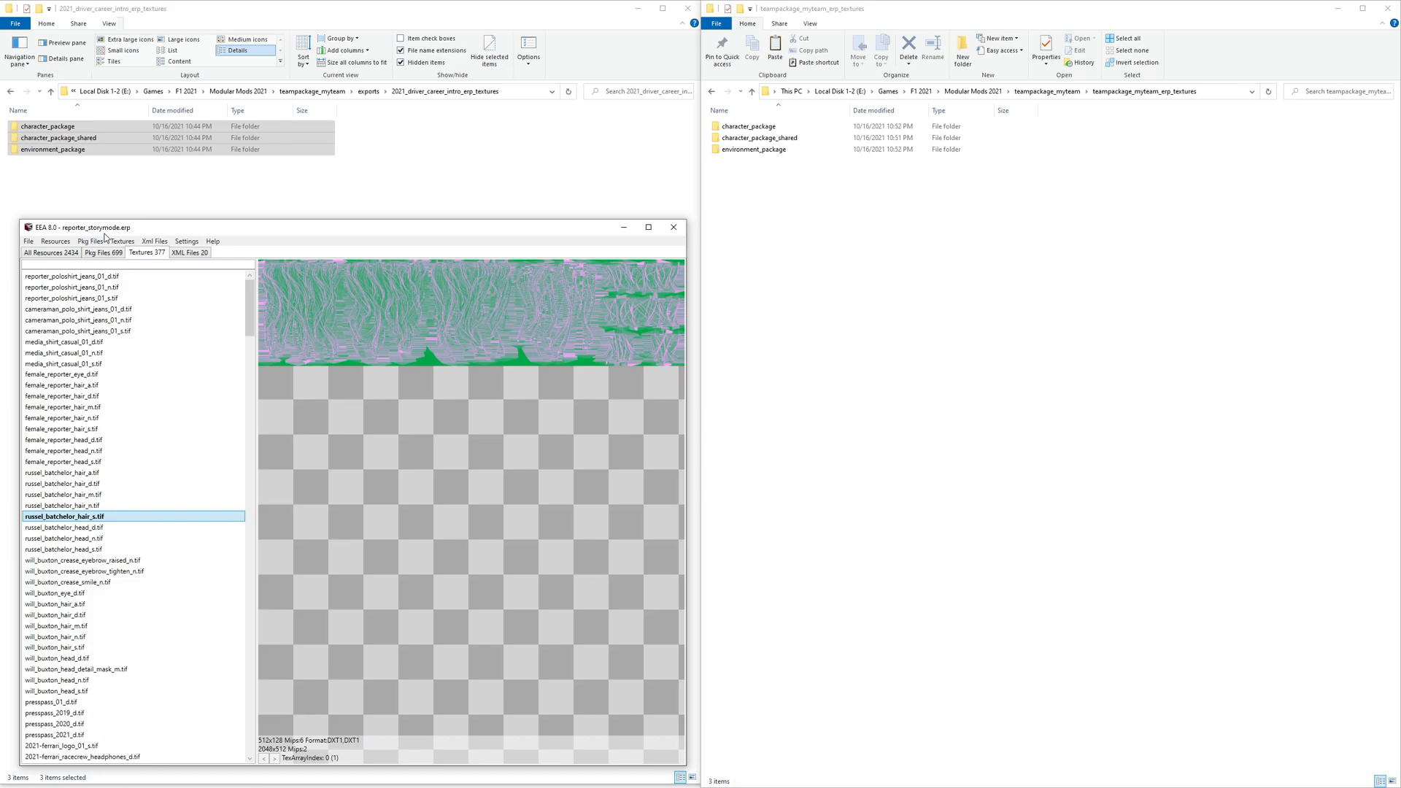
key(ctrl+o)
click(527, 165)
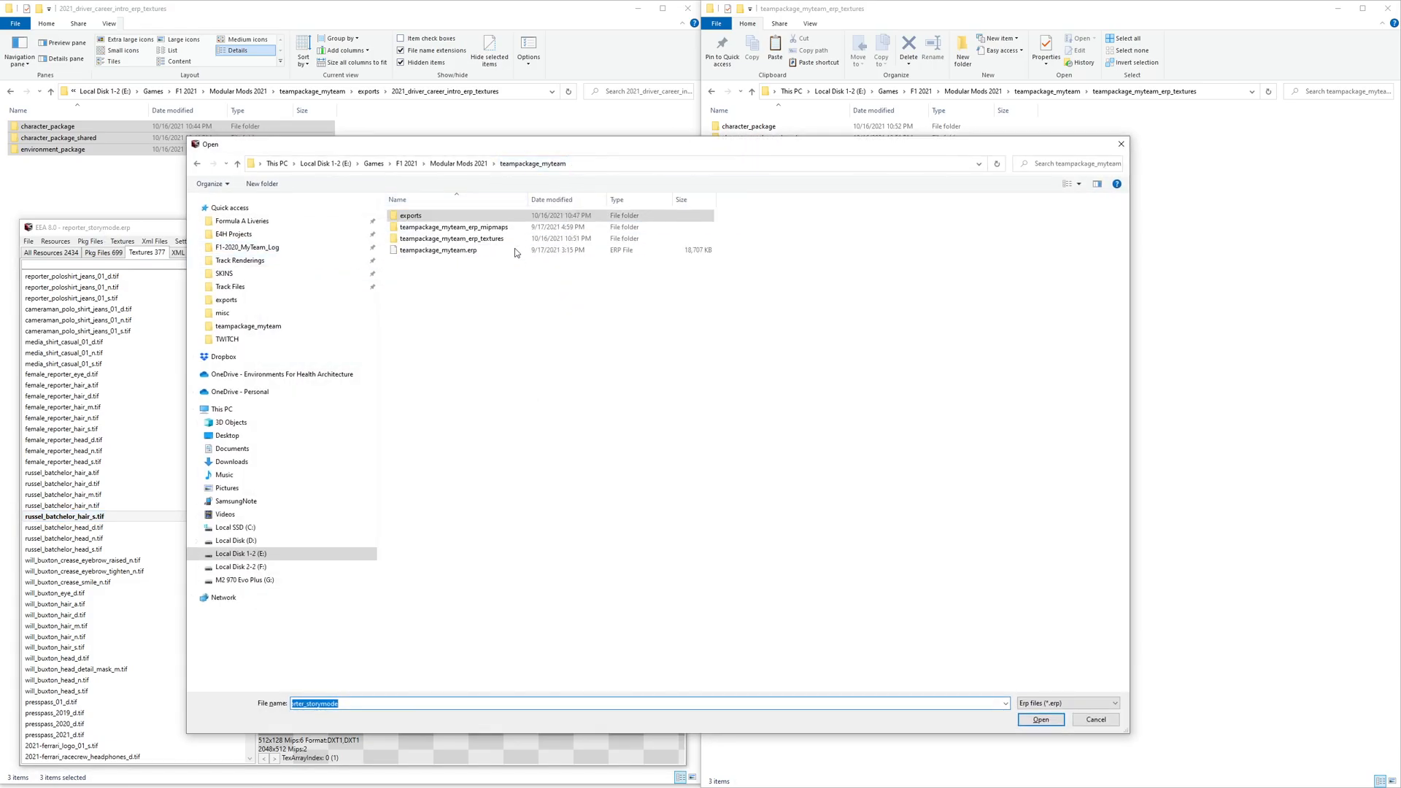
double_click(427, 251)
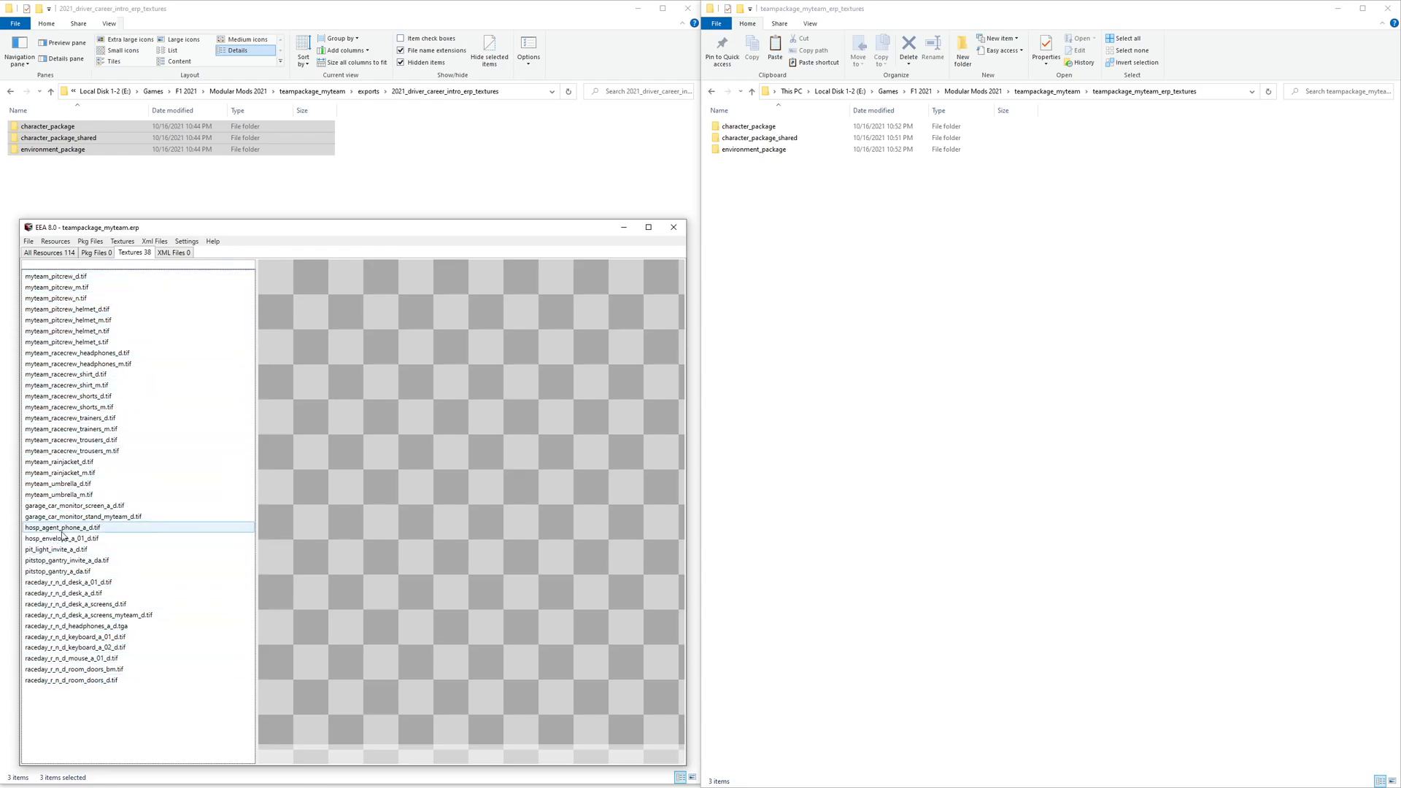
- Inspect the properties of the three merged package folders in teampackage_myteam_erp_textures
drag(806, 188, 740, 130)
right_click(739, 129)
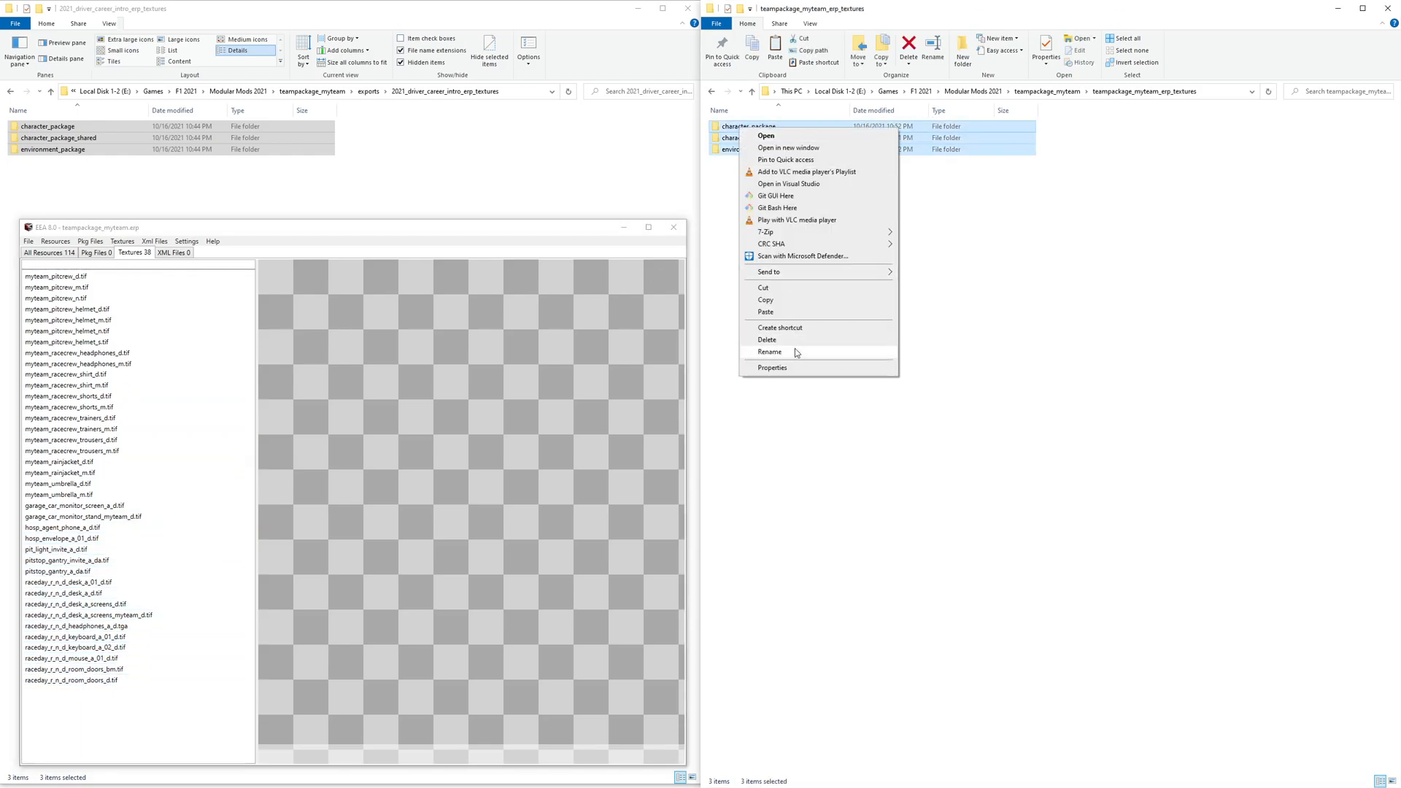
click(800, 368)
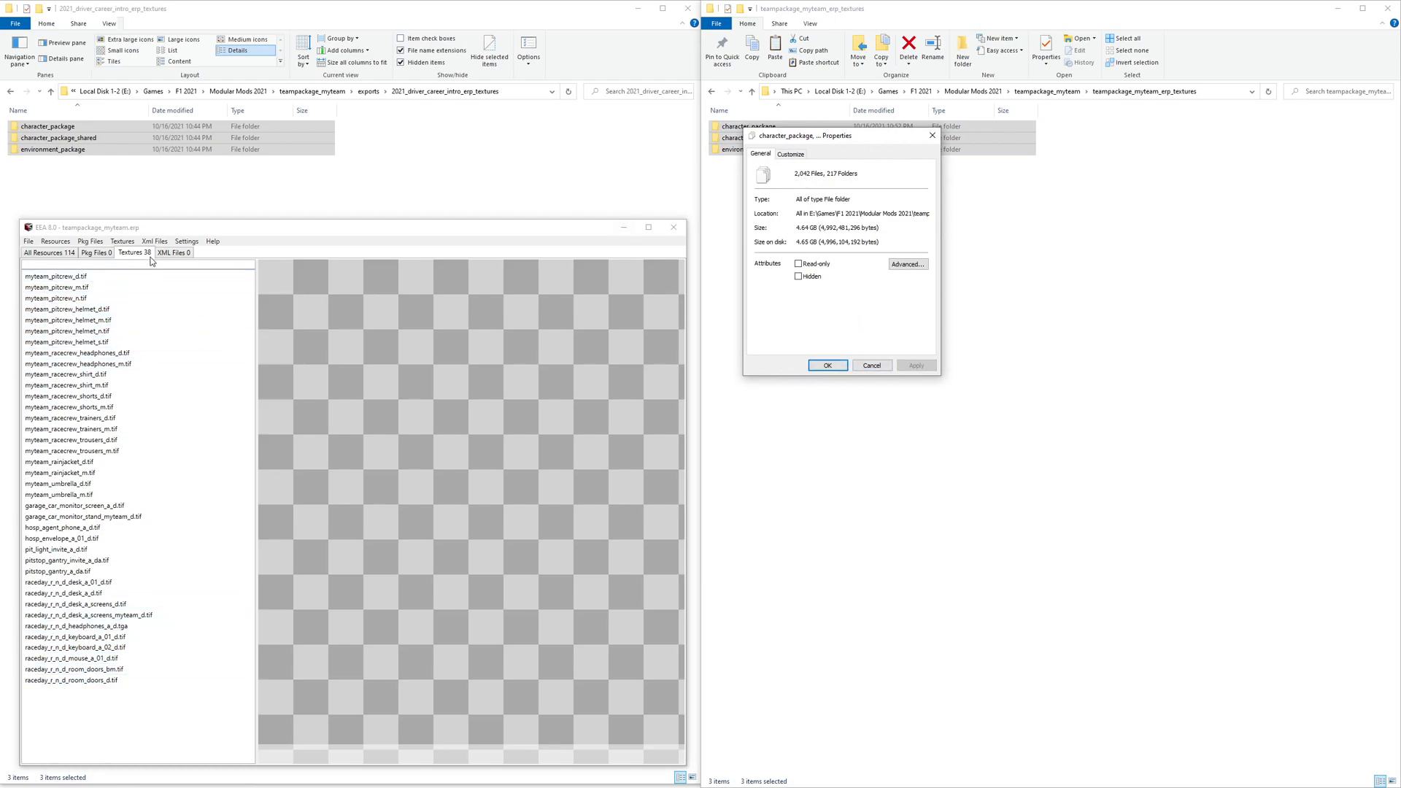
click(872, 365)
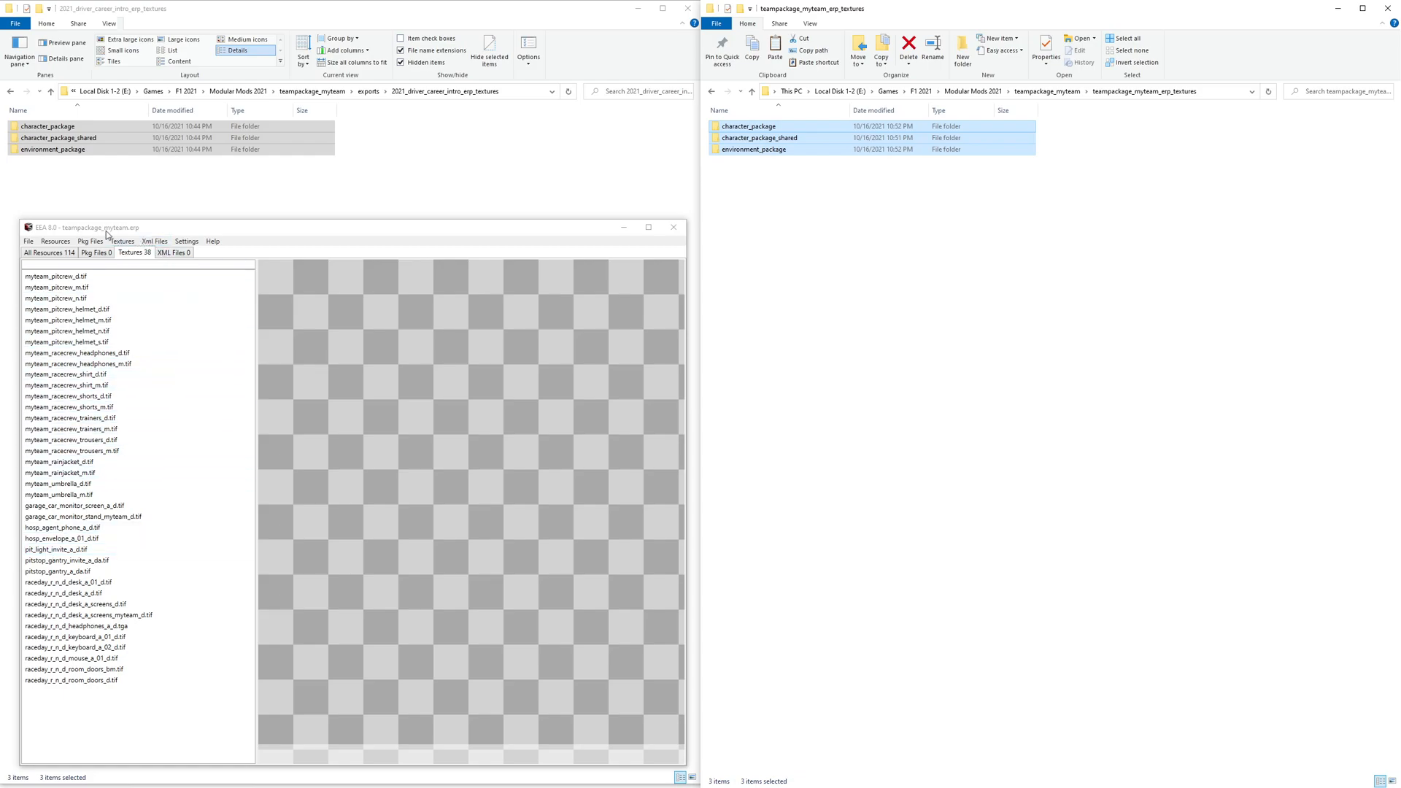
- Show the full resource list of teampackage_myteam.erp
click(827, 205)
click(1043, 92)
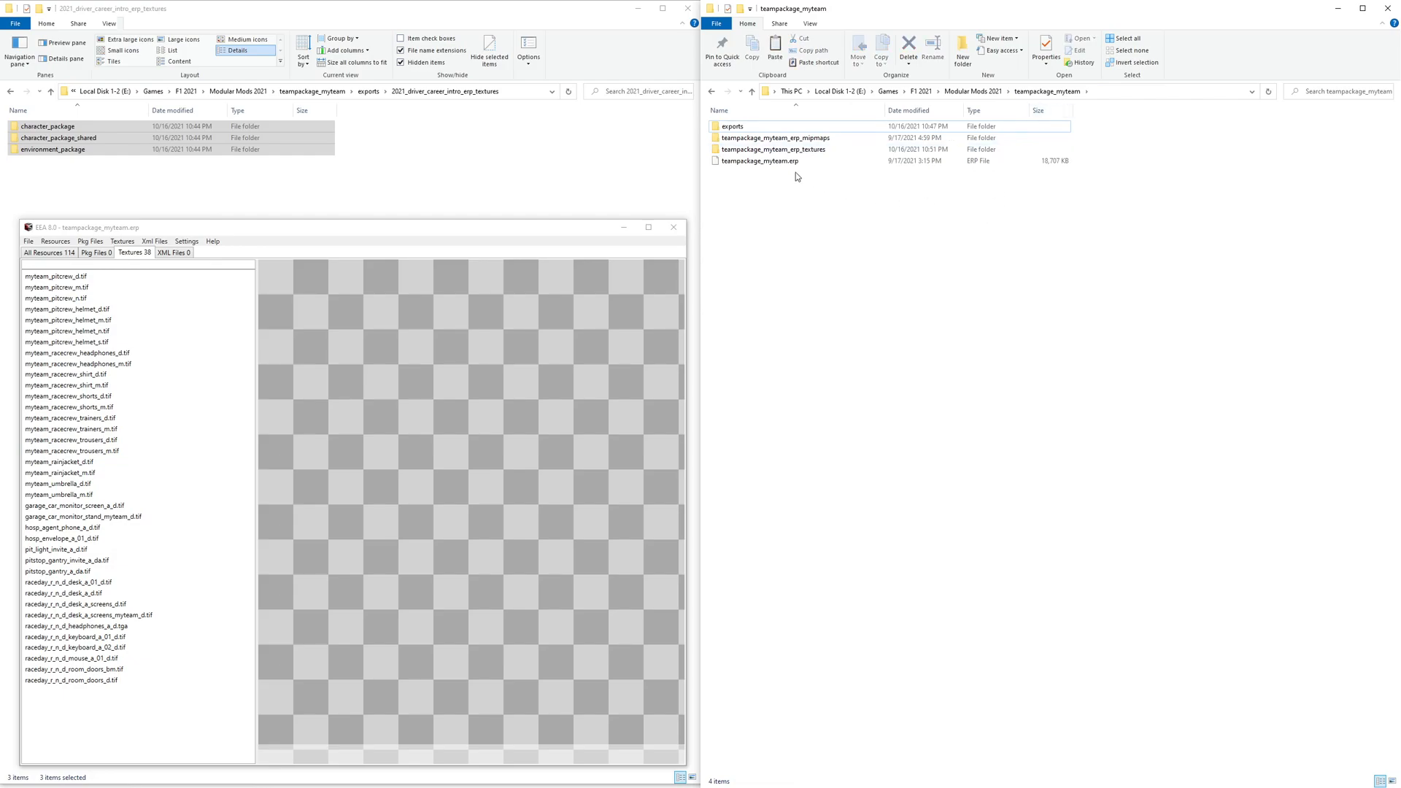
double_click(822, 149)
key(alt+Left)
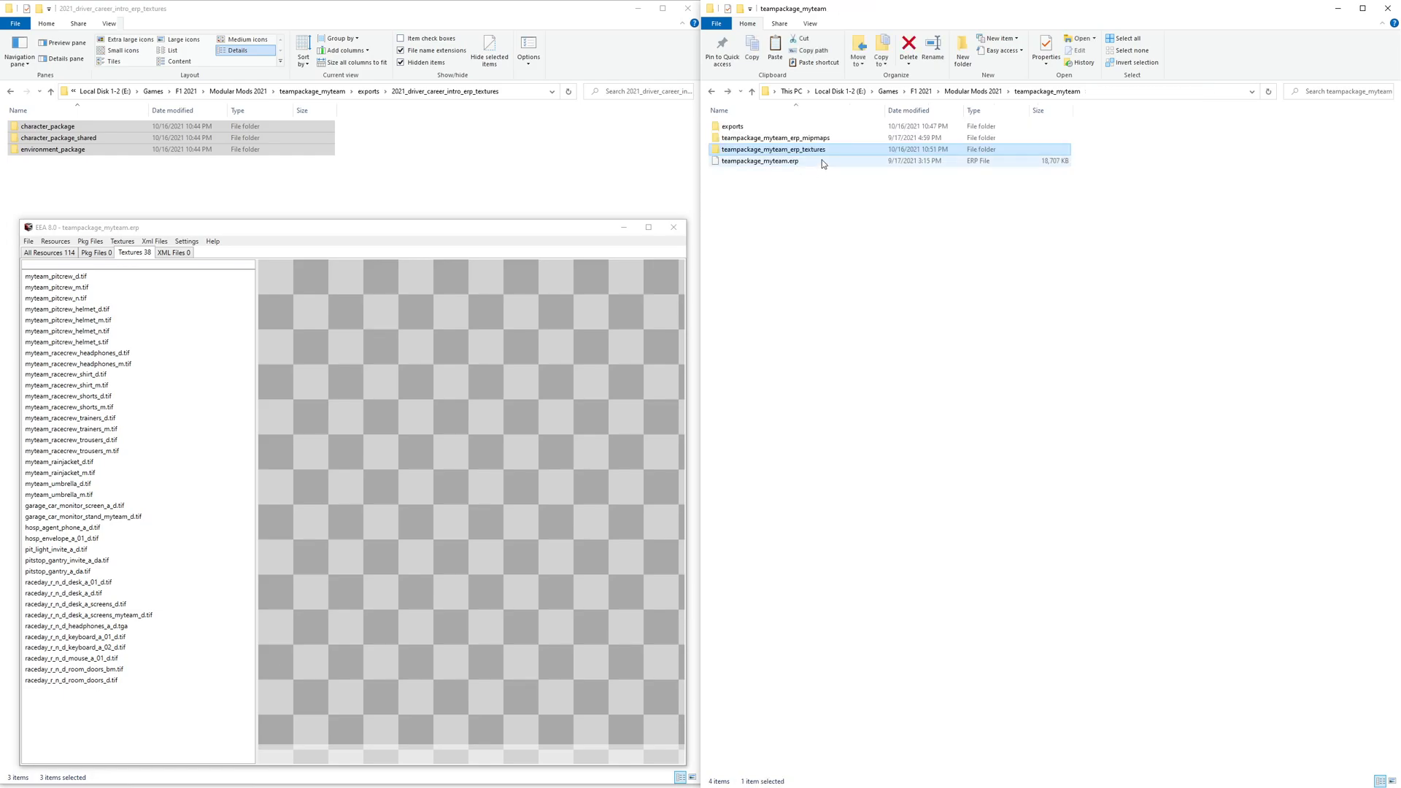
click(131, 255)
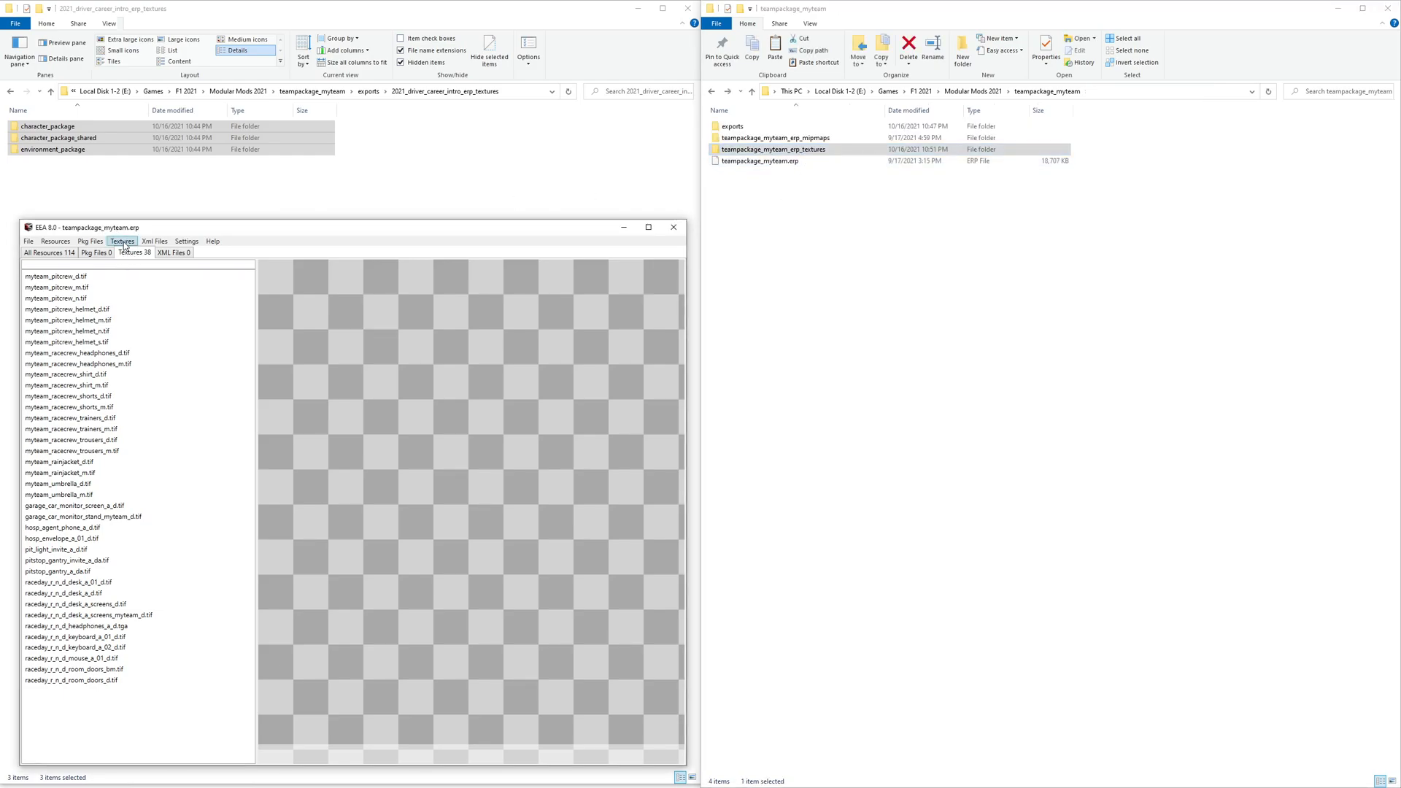
click(43, 253)
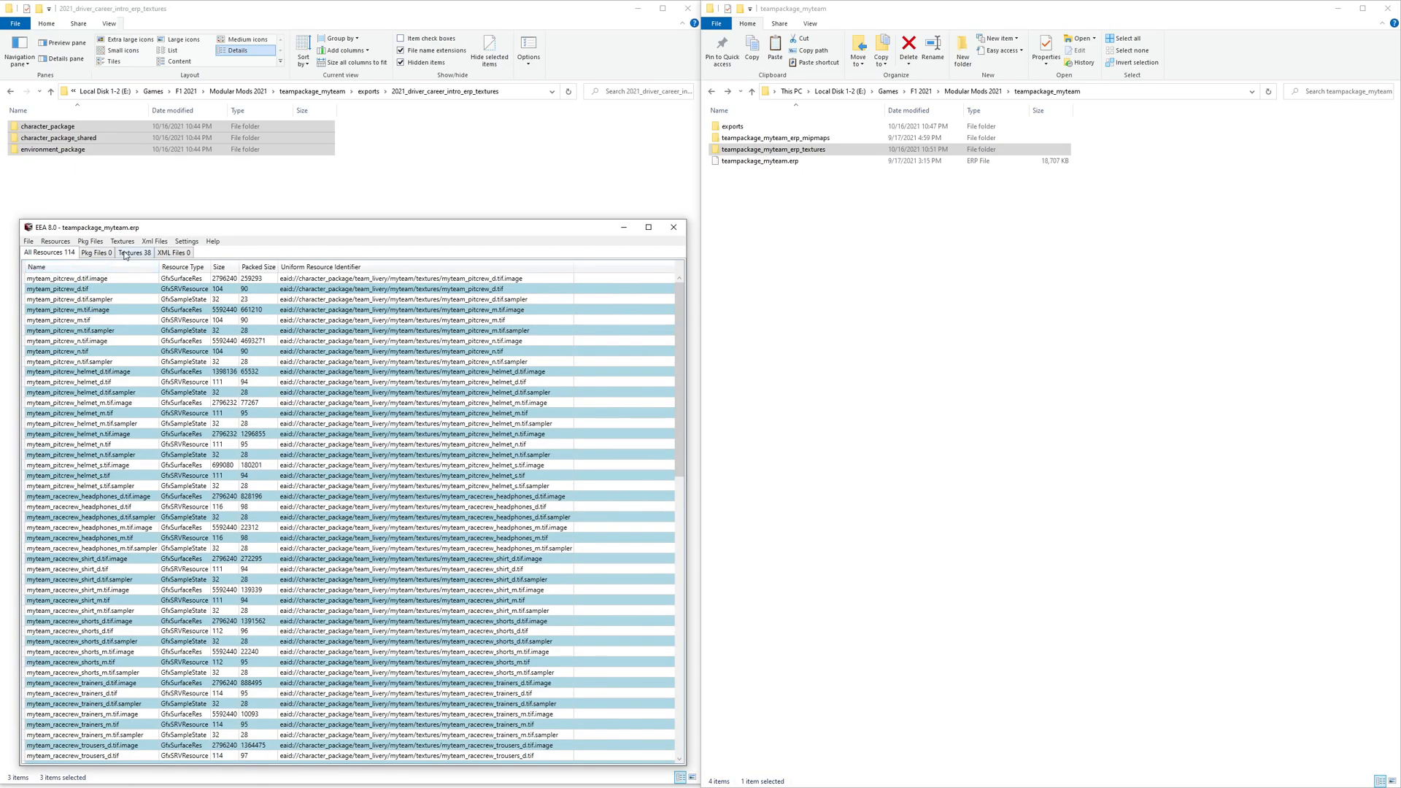
- Import all textures into teampackage_myteam.erp from its texture folder
click(130, 253)
click(123, 242)
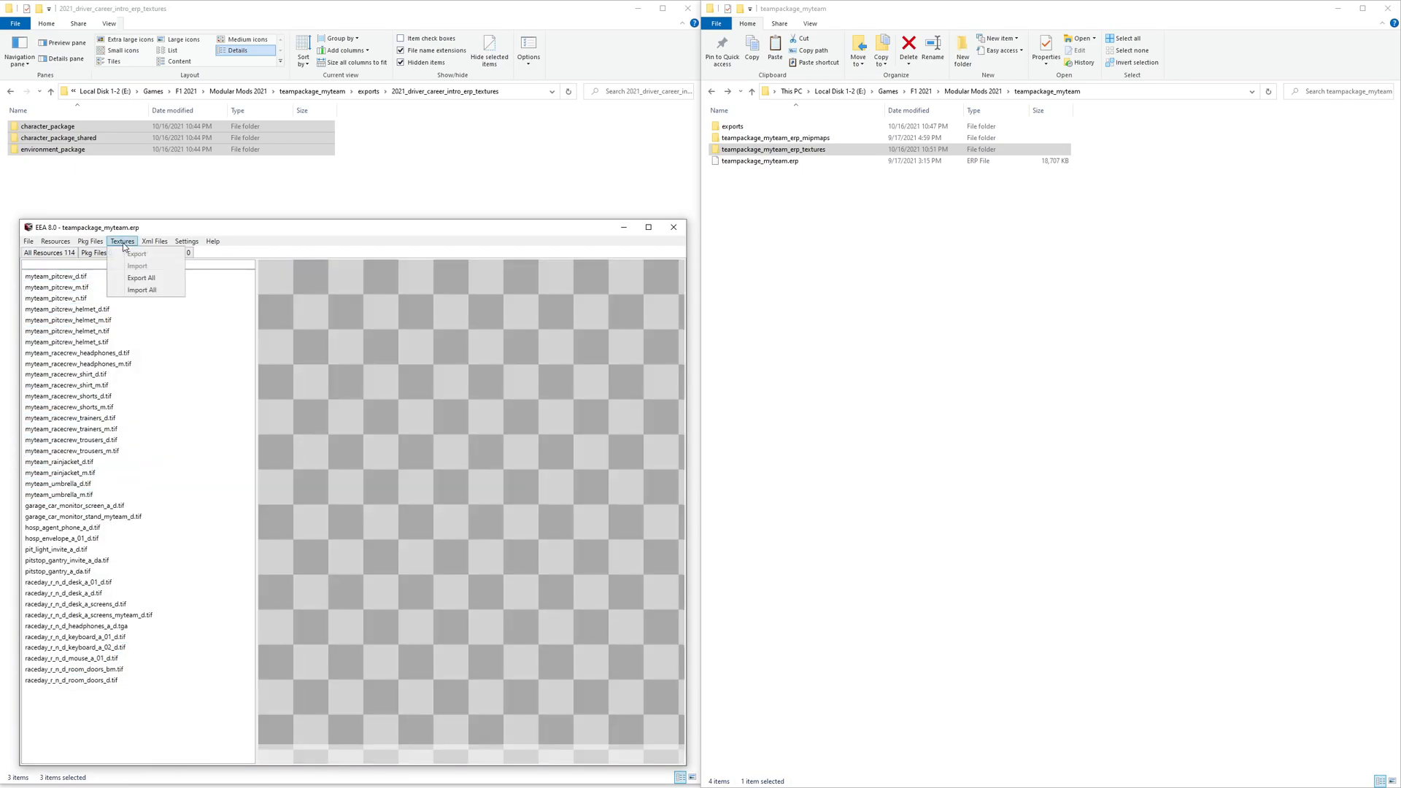
click(139, 290)
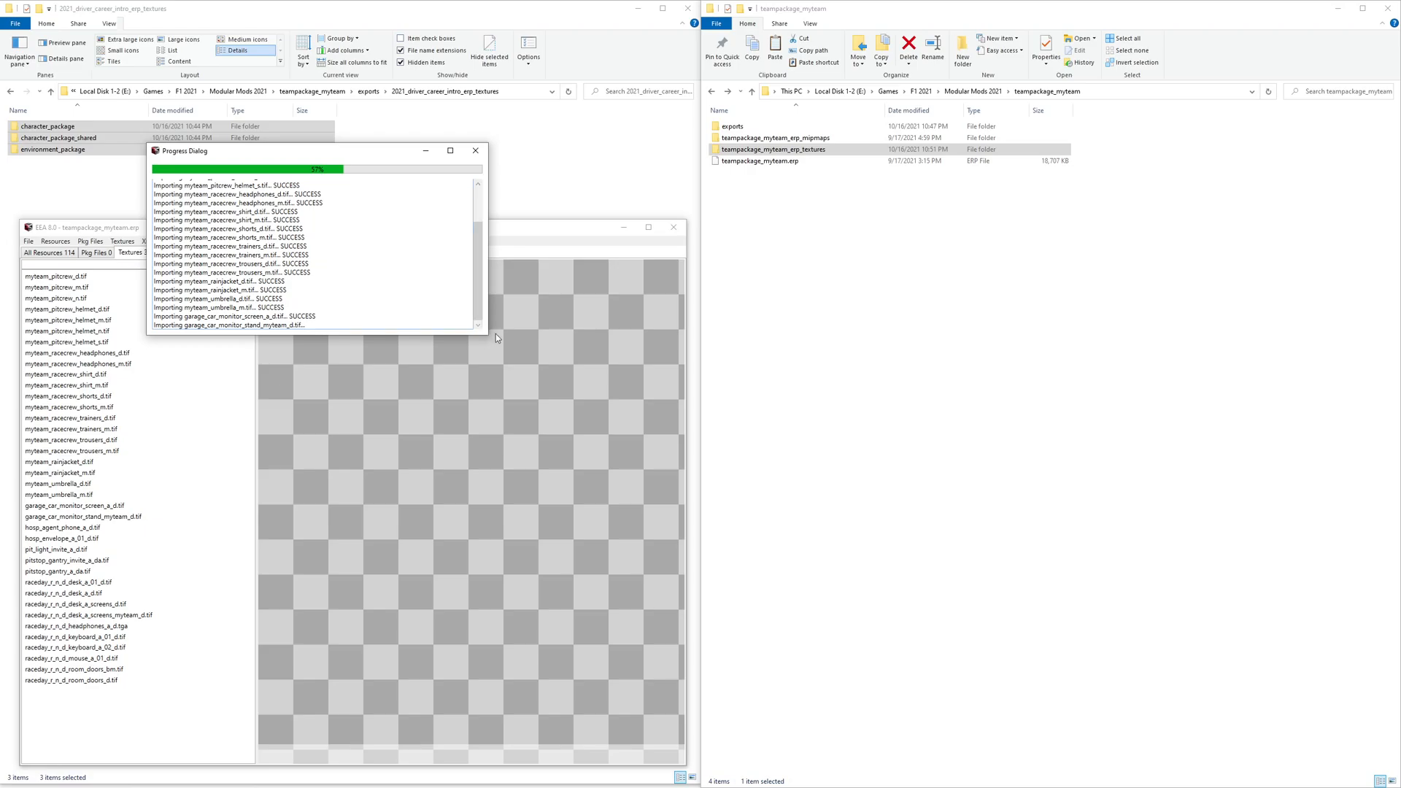
drag(347, 158, 444, 129)
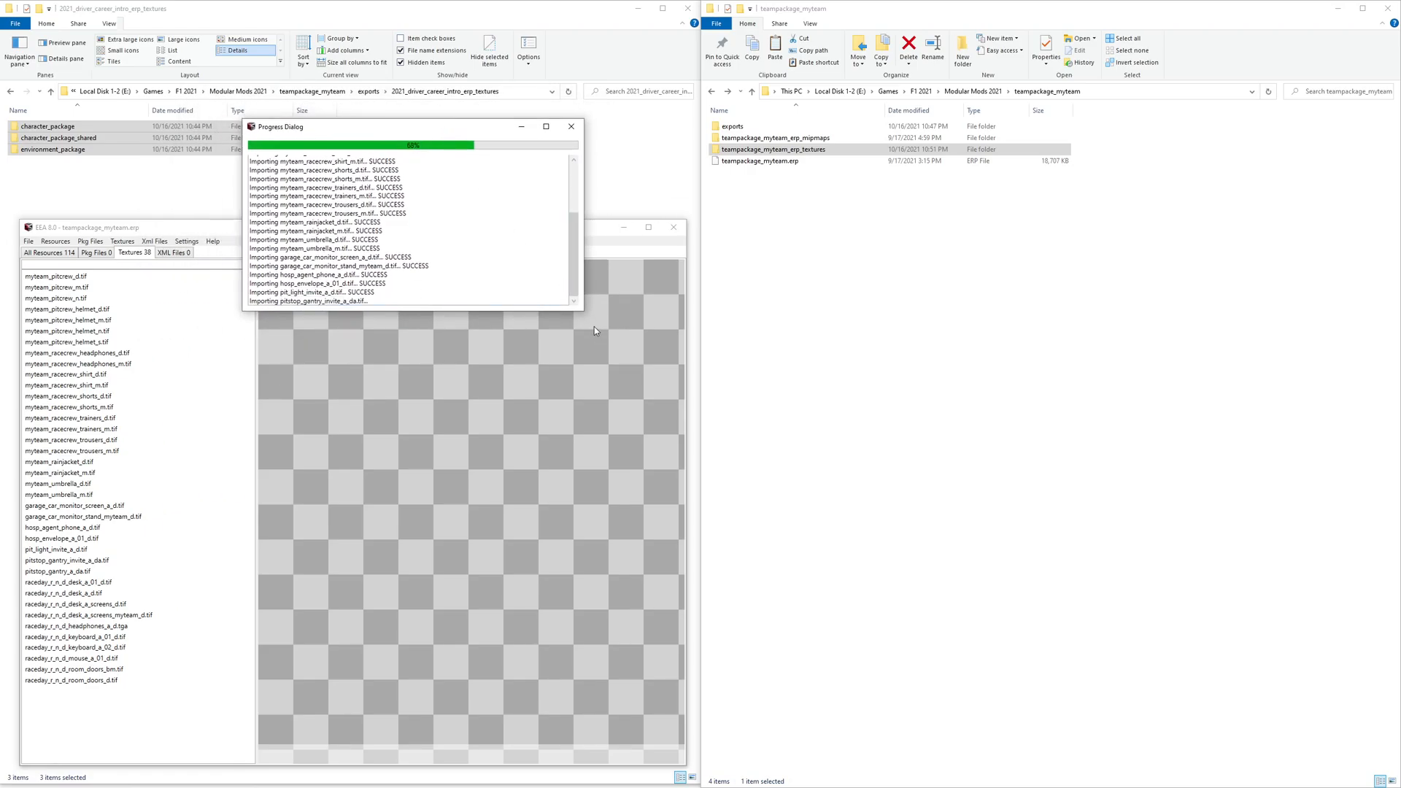
drag(588, 315, 705, 461)
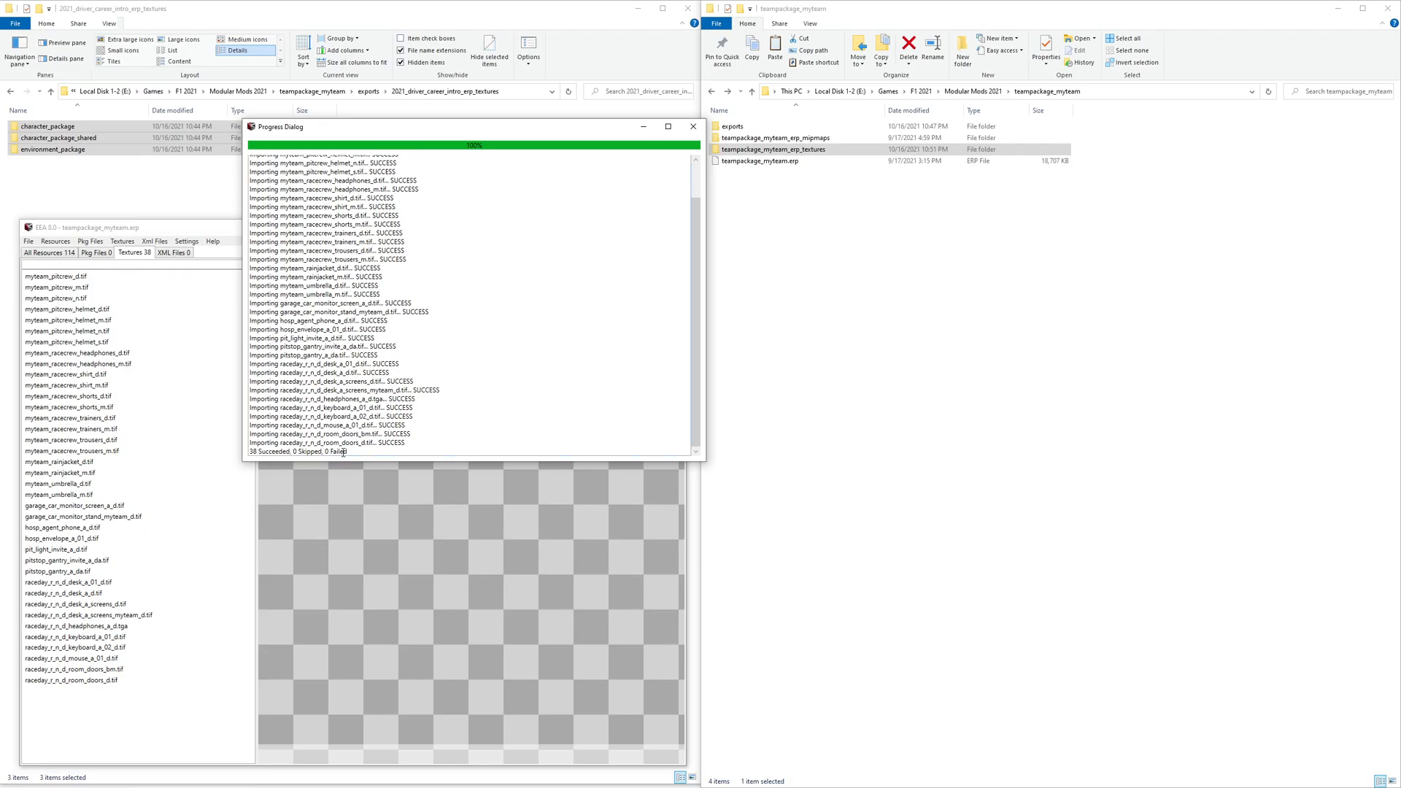
click(693, 127)
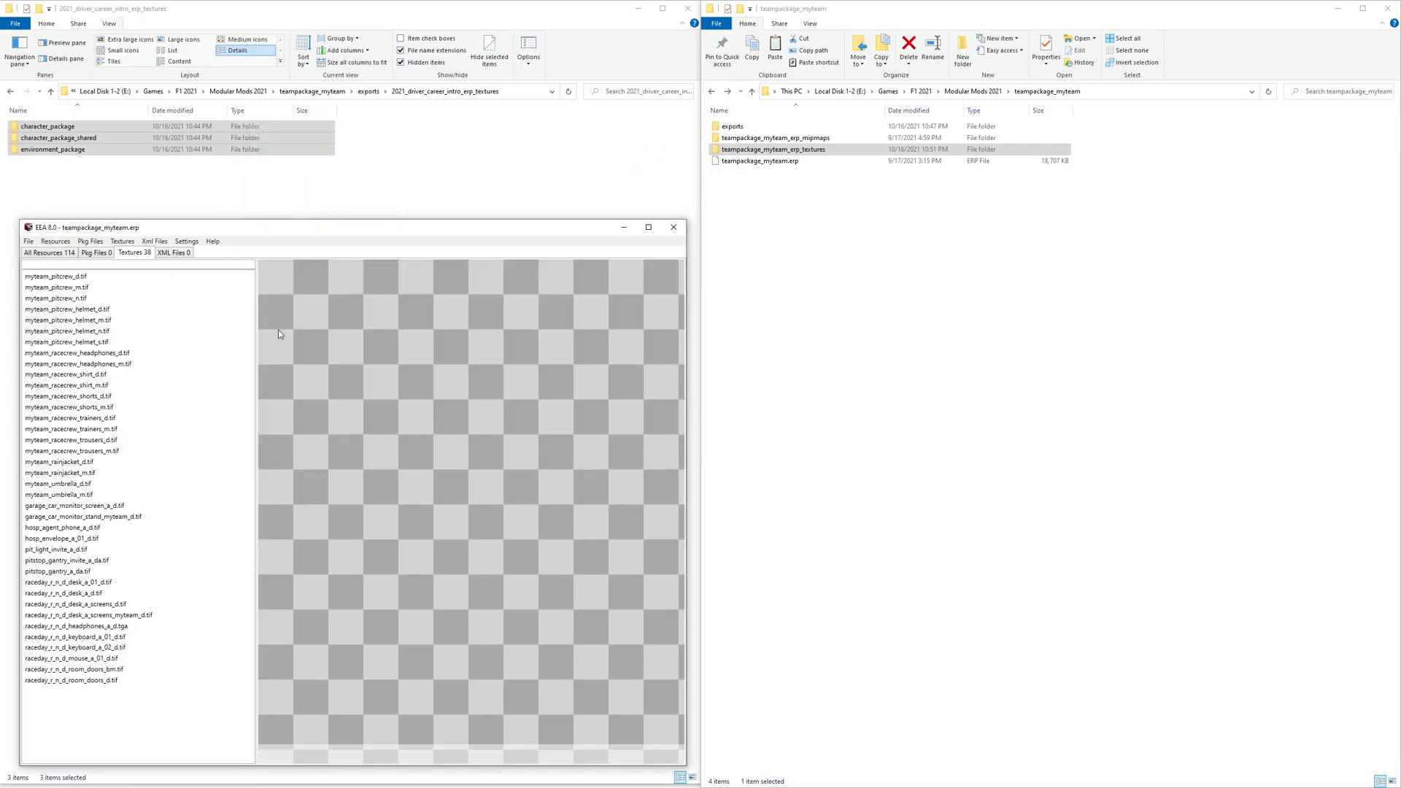
- Preview each imported myteam pit crew, race crew, rain jacket and umbrella texture in turn
click(85, 280)
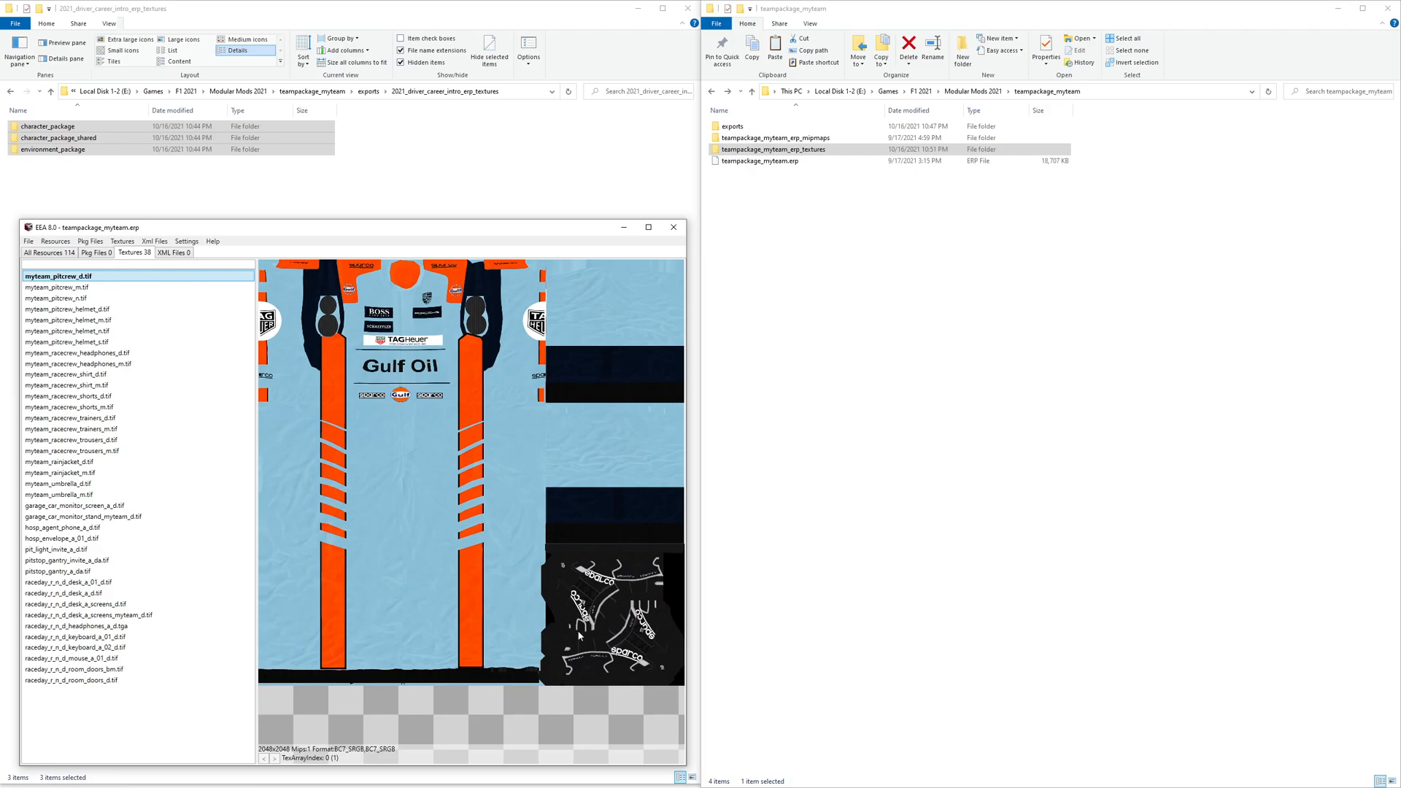
click(63, 299)
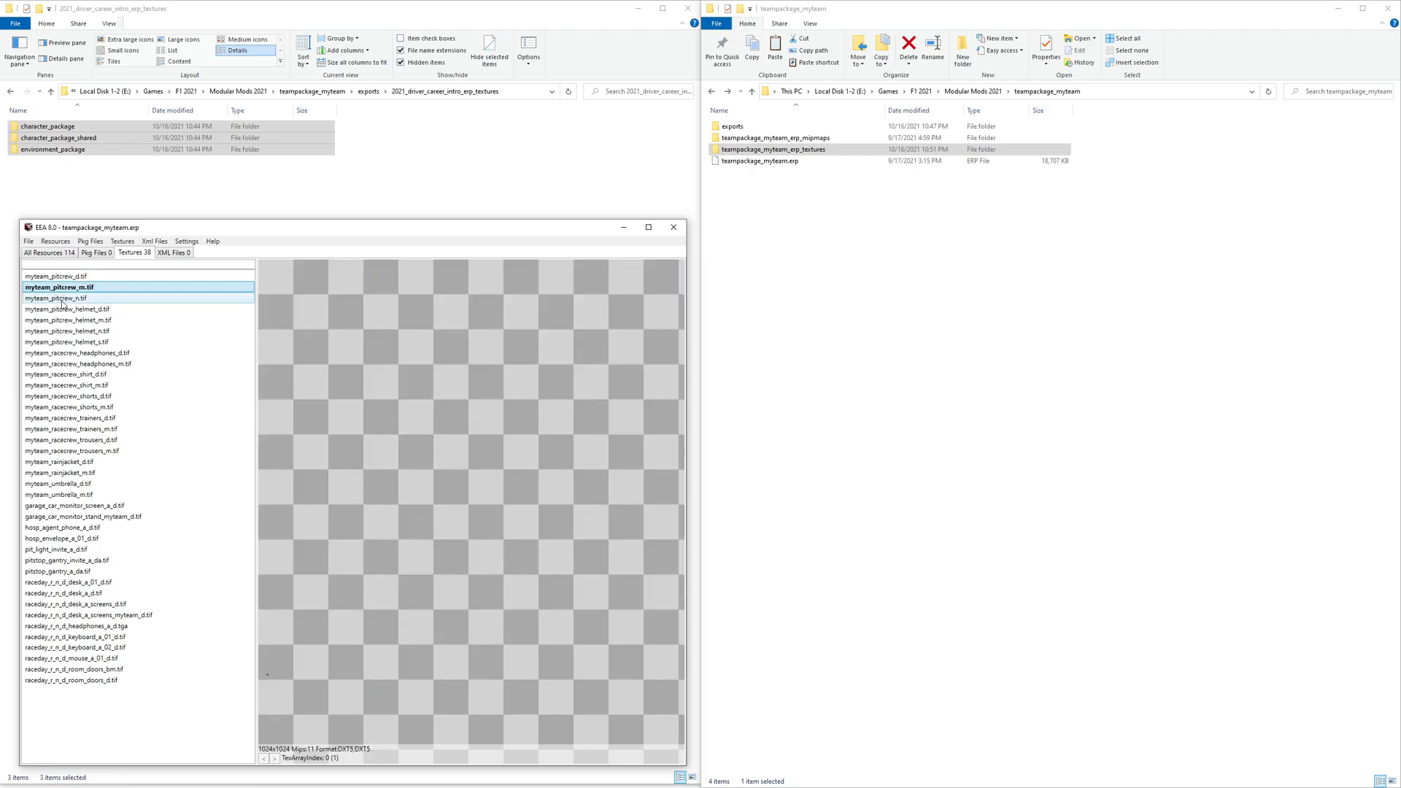
click(64, 309)
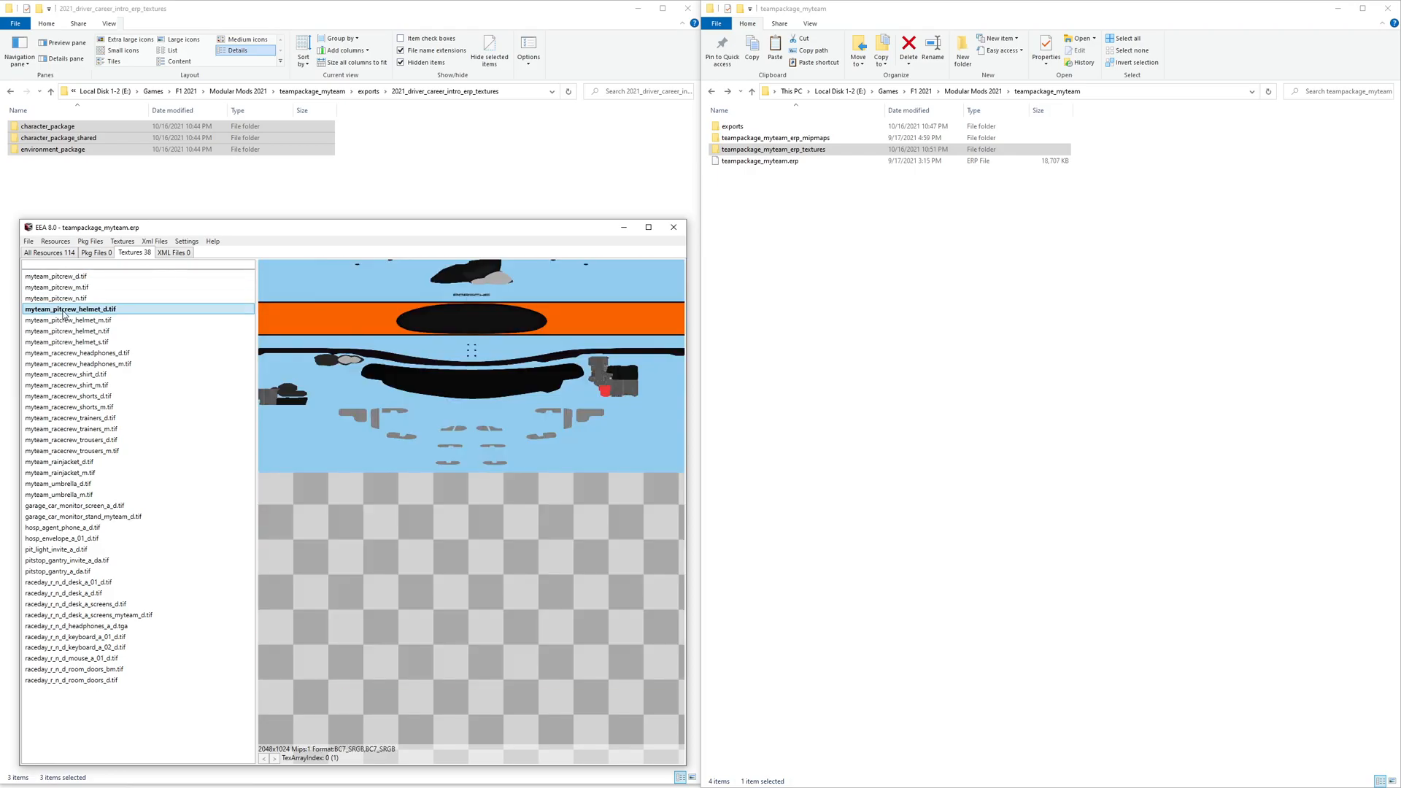
click(67, 299)
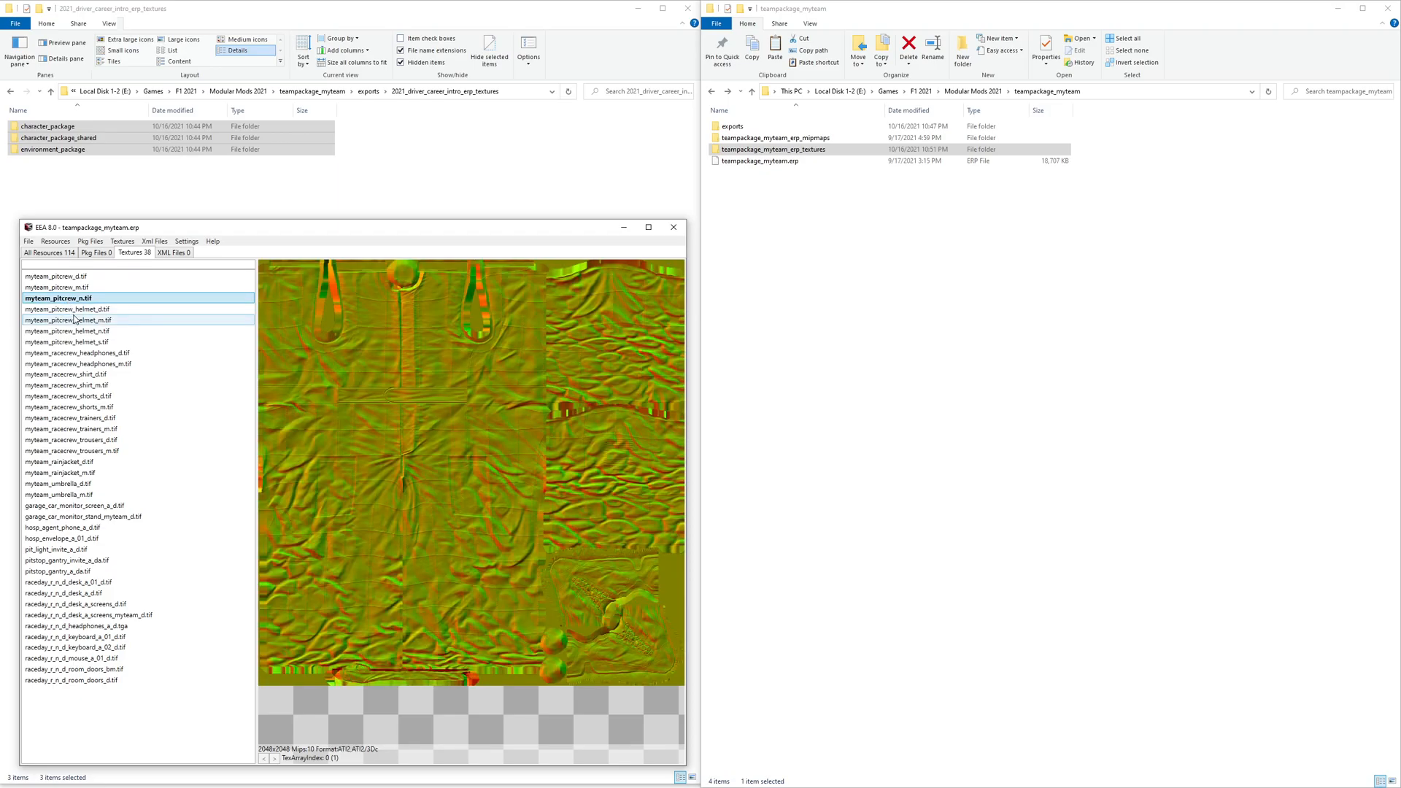
click(75, 311)
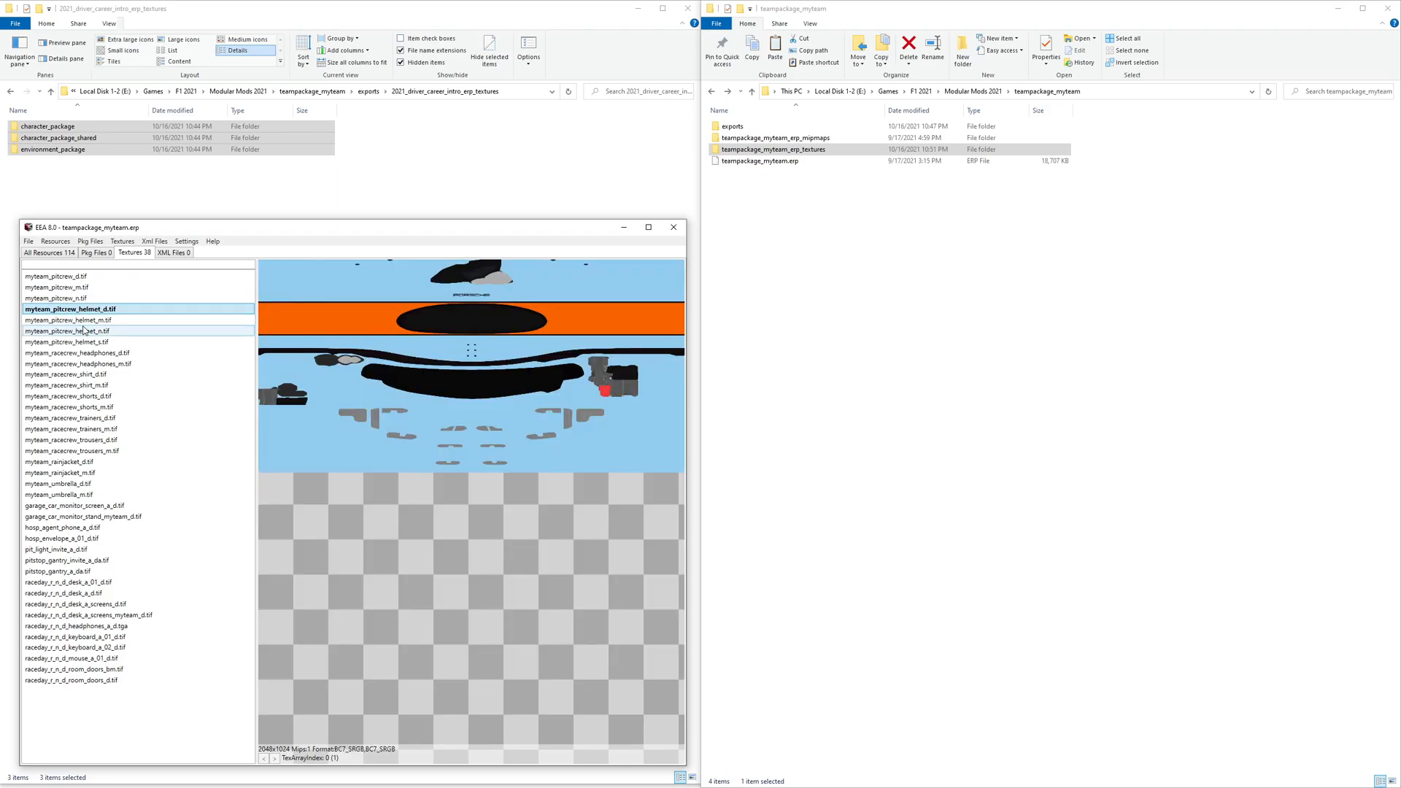
click(87, 354)
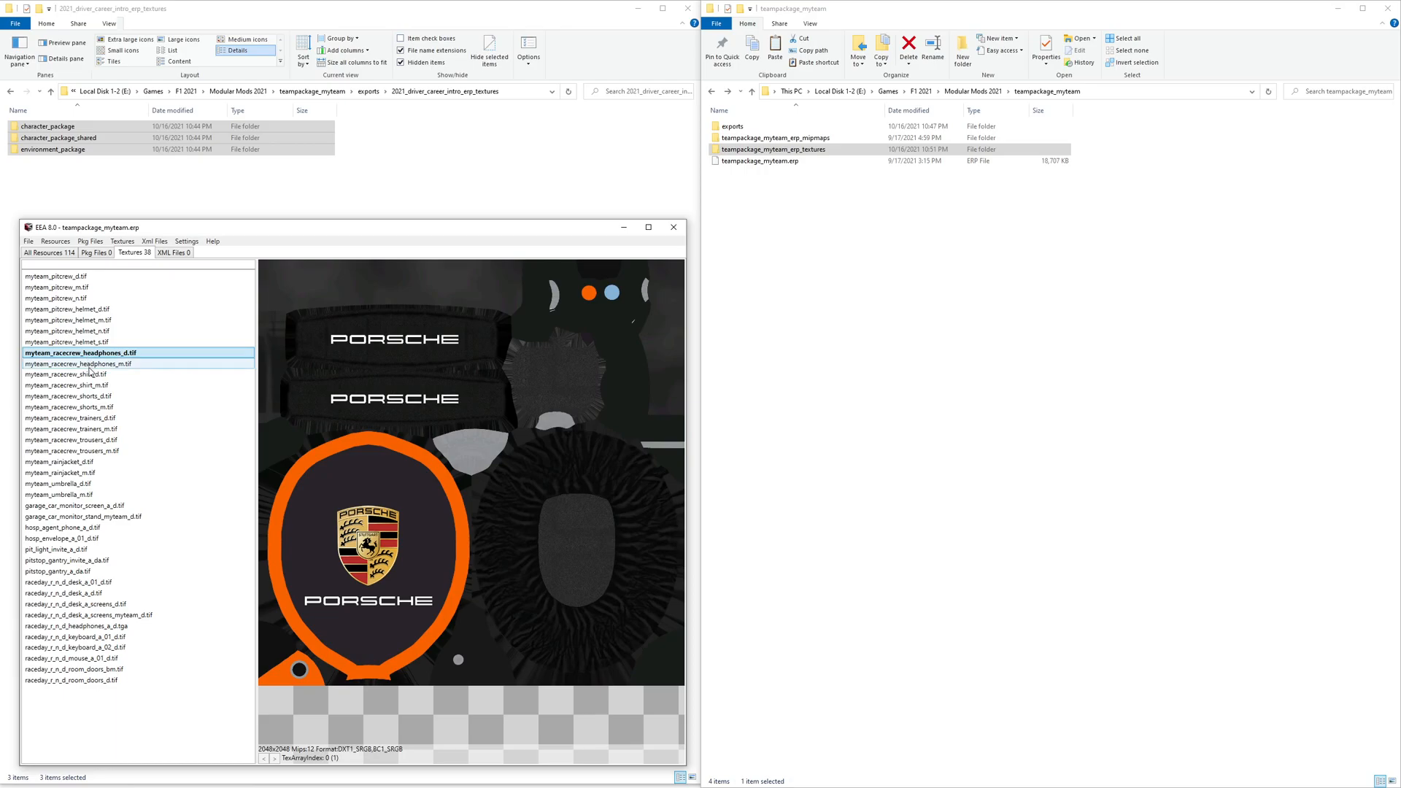
click(89, 364)
click(92, 374)
click(94, 398)
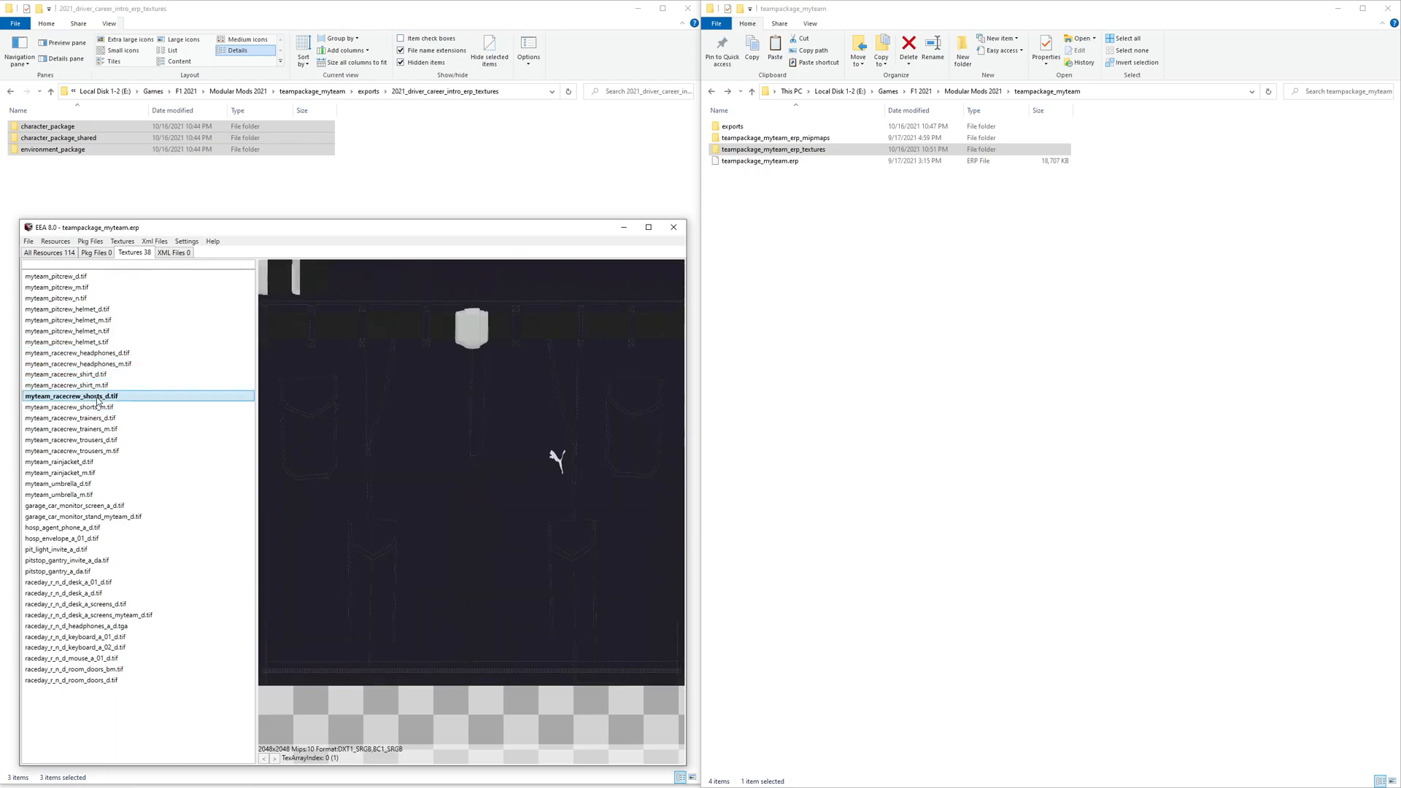
click(98, 419)
click(100, 430)
click(97, 441)
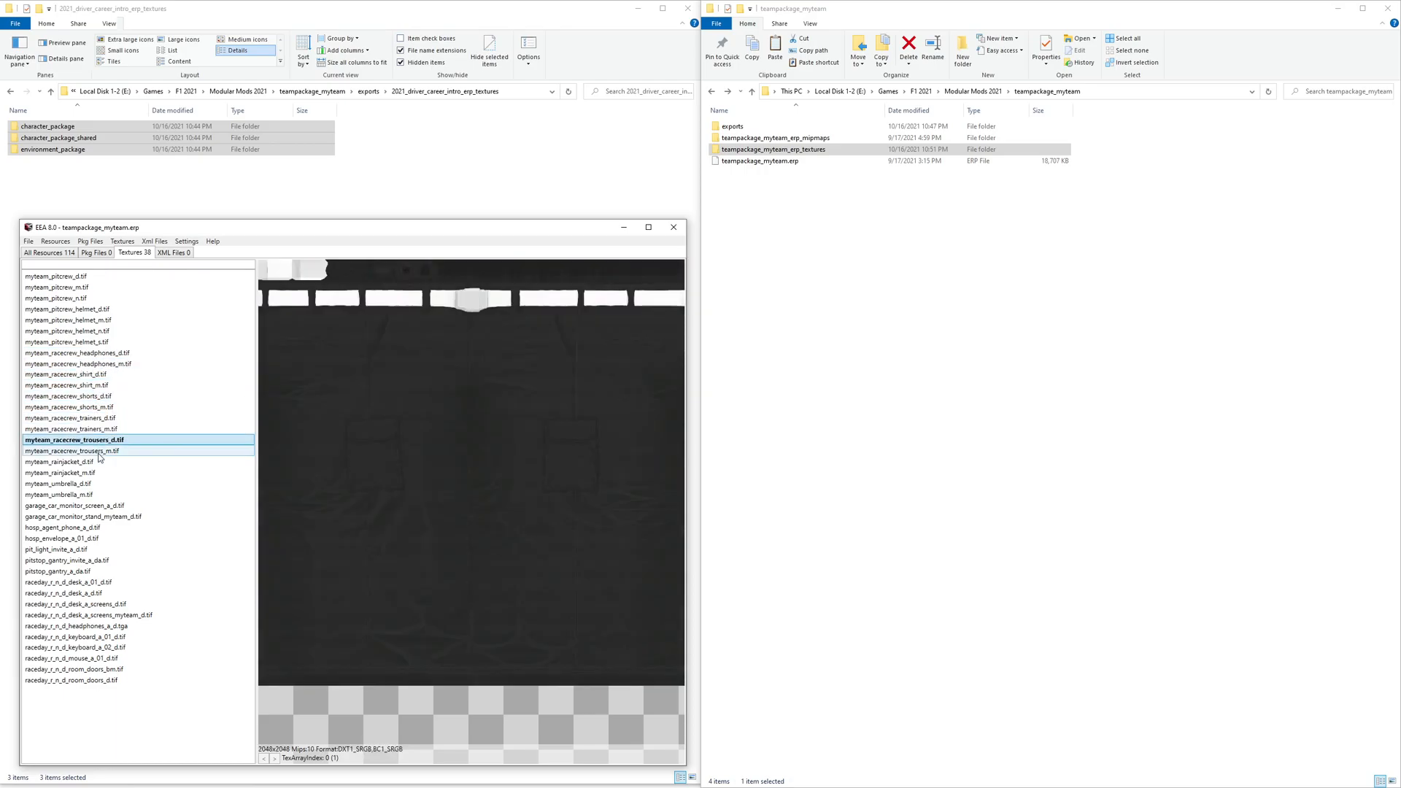
click(94, 452)
click(81, 462)
click(85, 473)
click(88, 484)
click(90, 496)
- Preview the imported garage, hospitality, pitstop and raceday room textures one by one
click(89, 506)
click(91, 516)
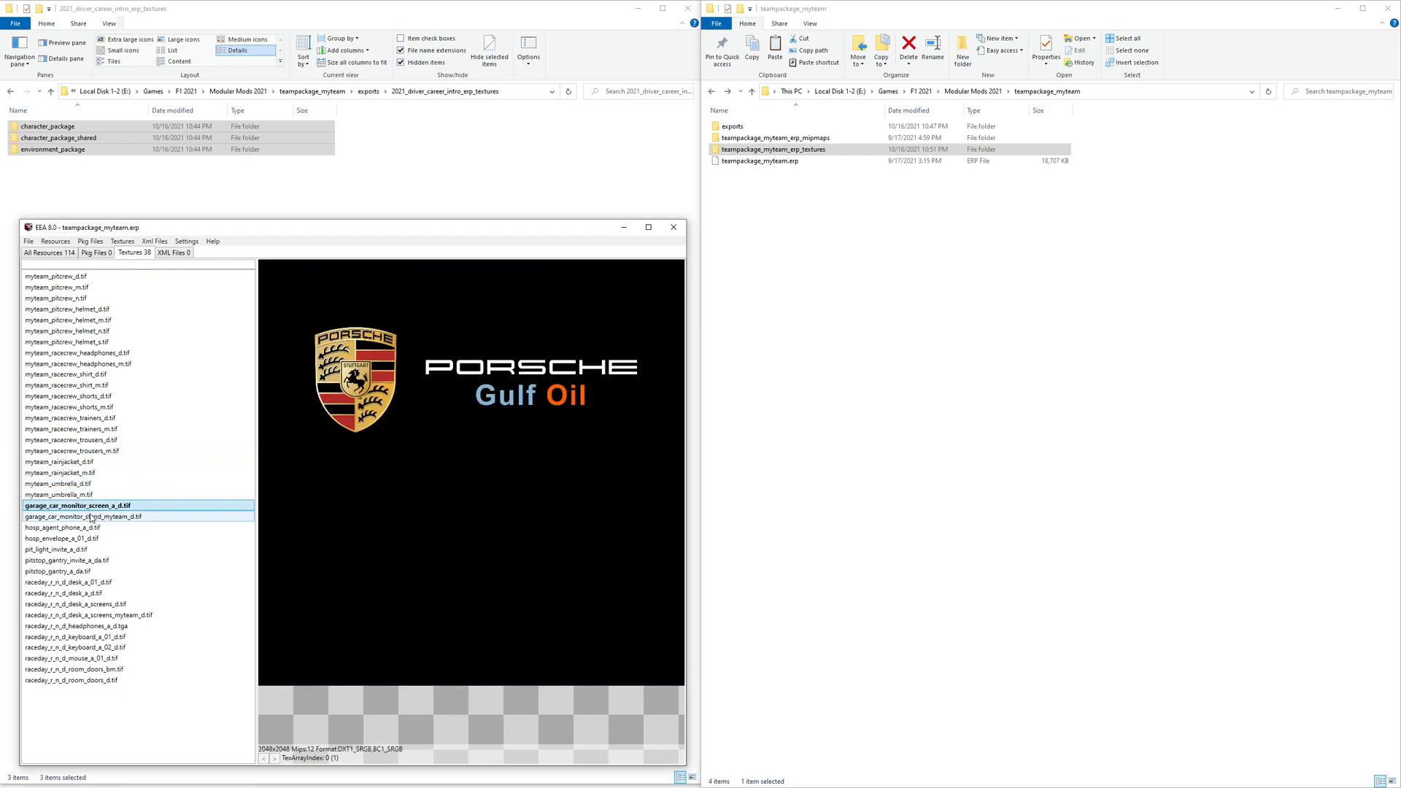
click(81, 527)
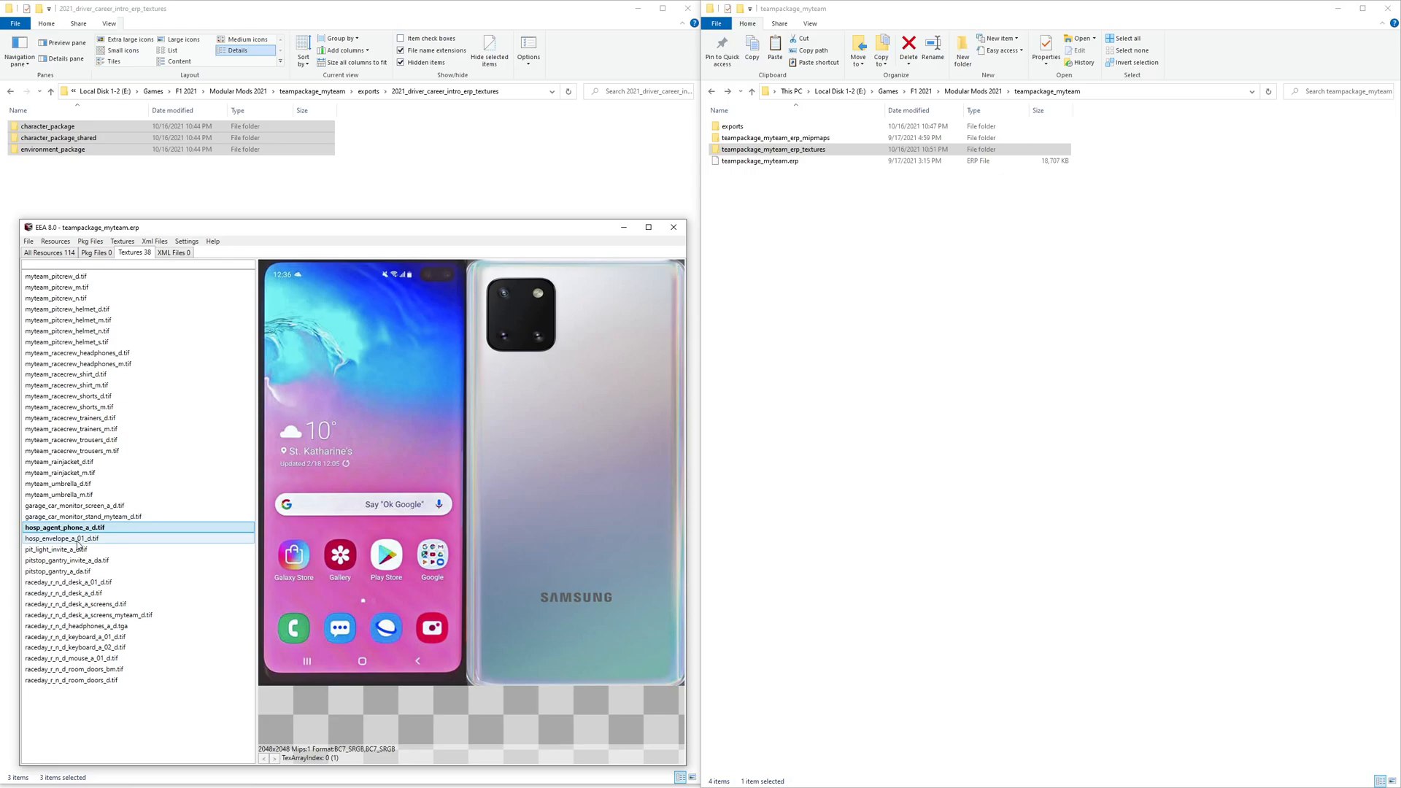
click(82, 538)
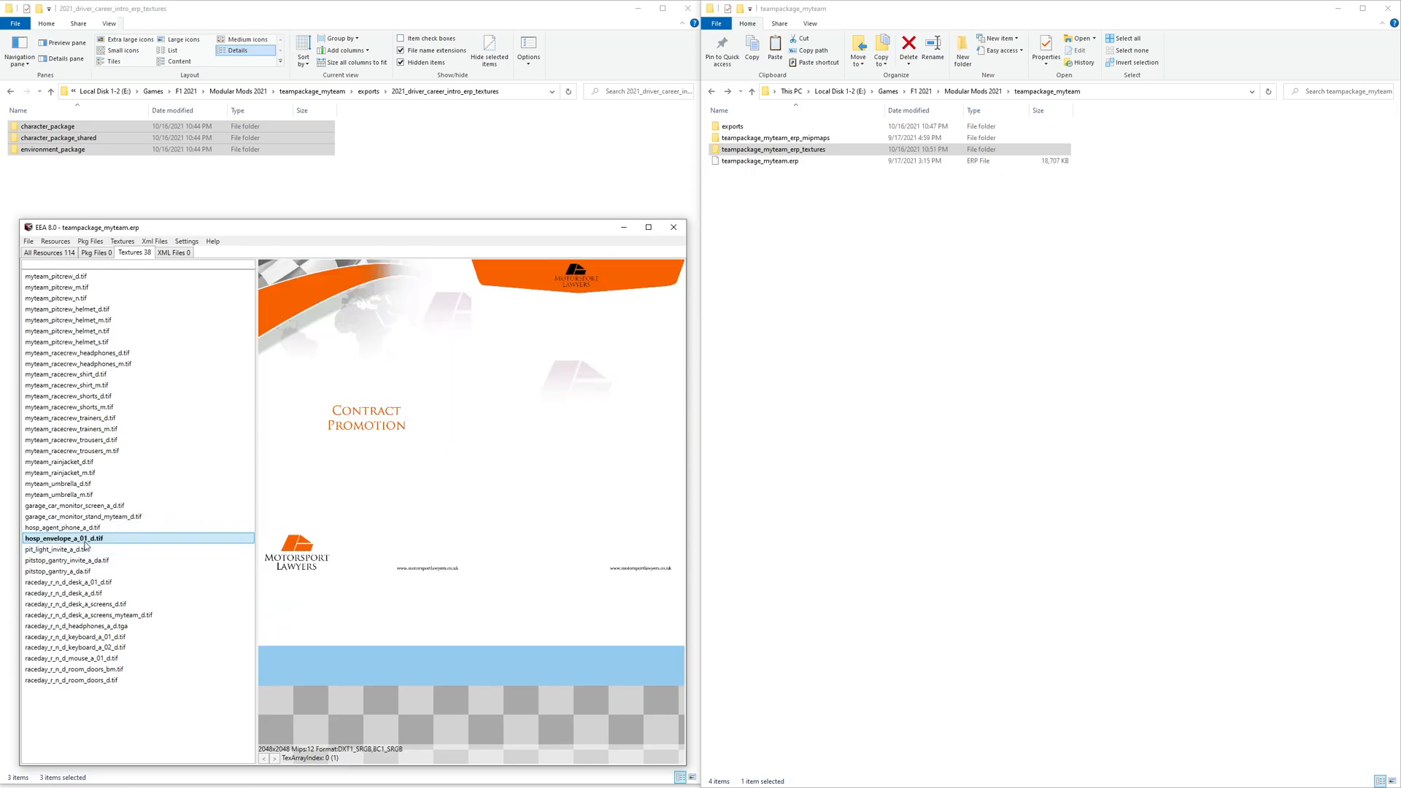
click(78, 550)
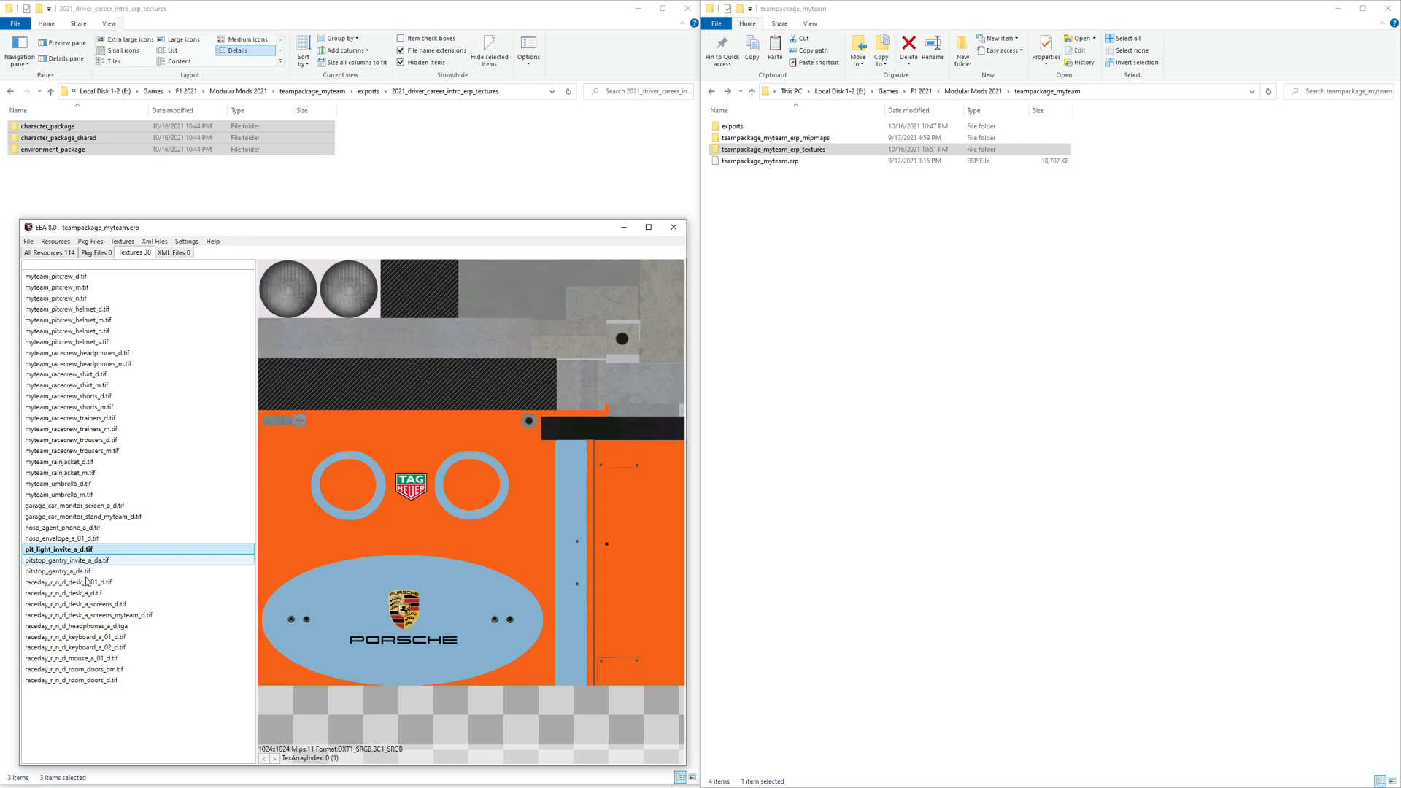
key(Down)
click(79, 550)
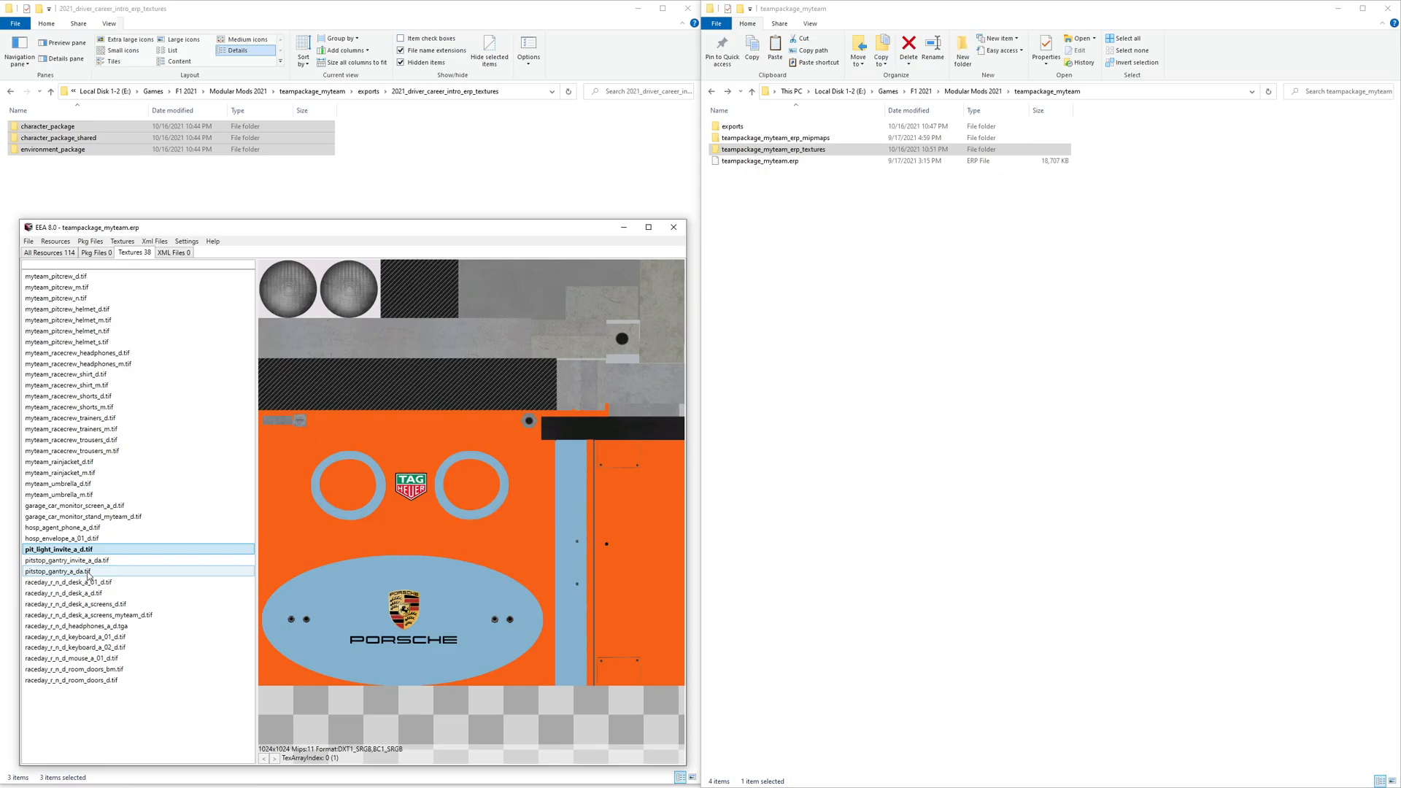
click(89, 572)
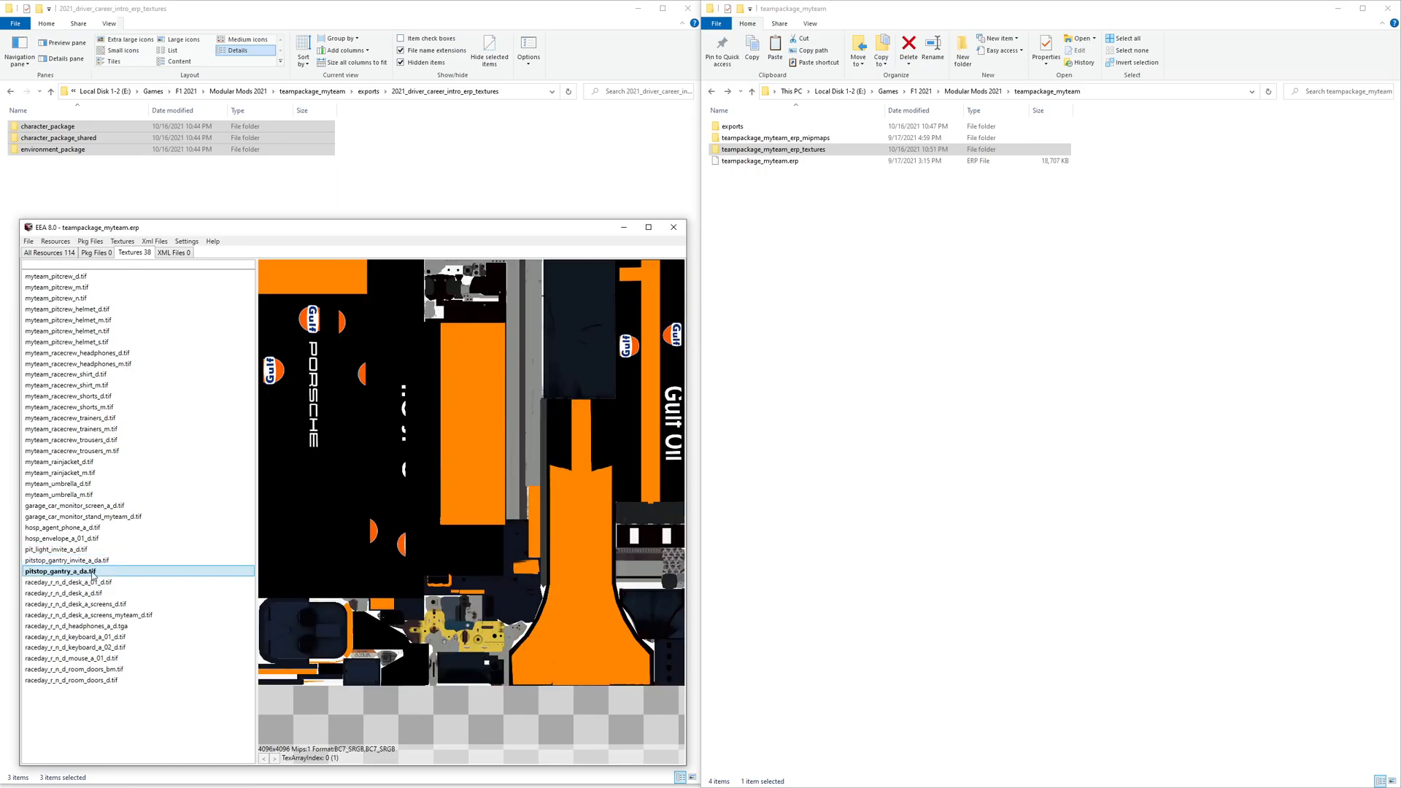
key(Up)
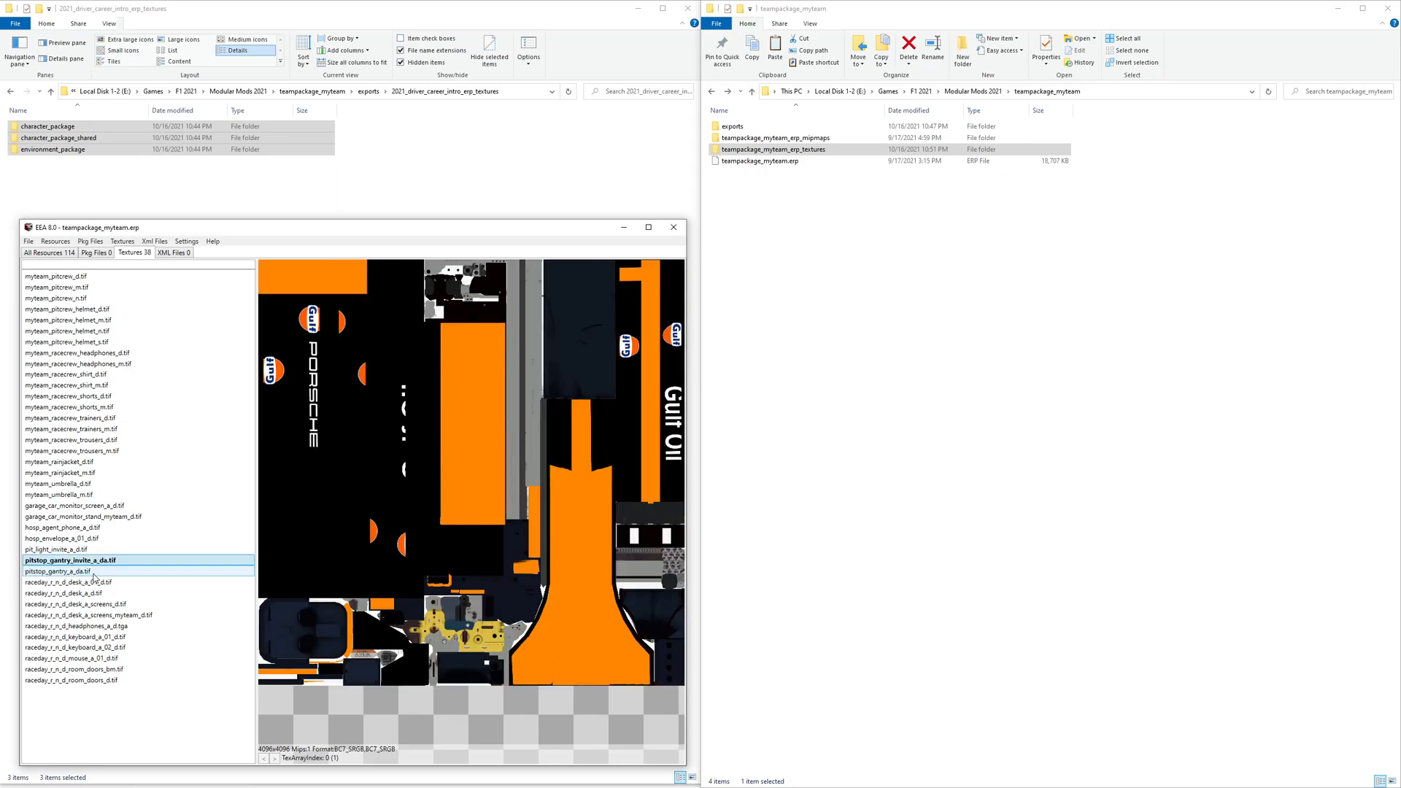
key(Down)
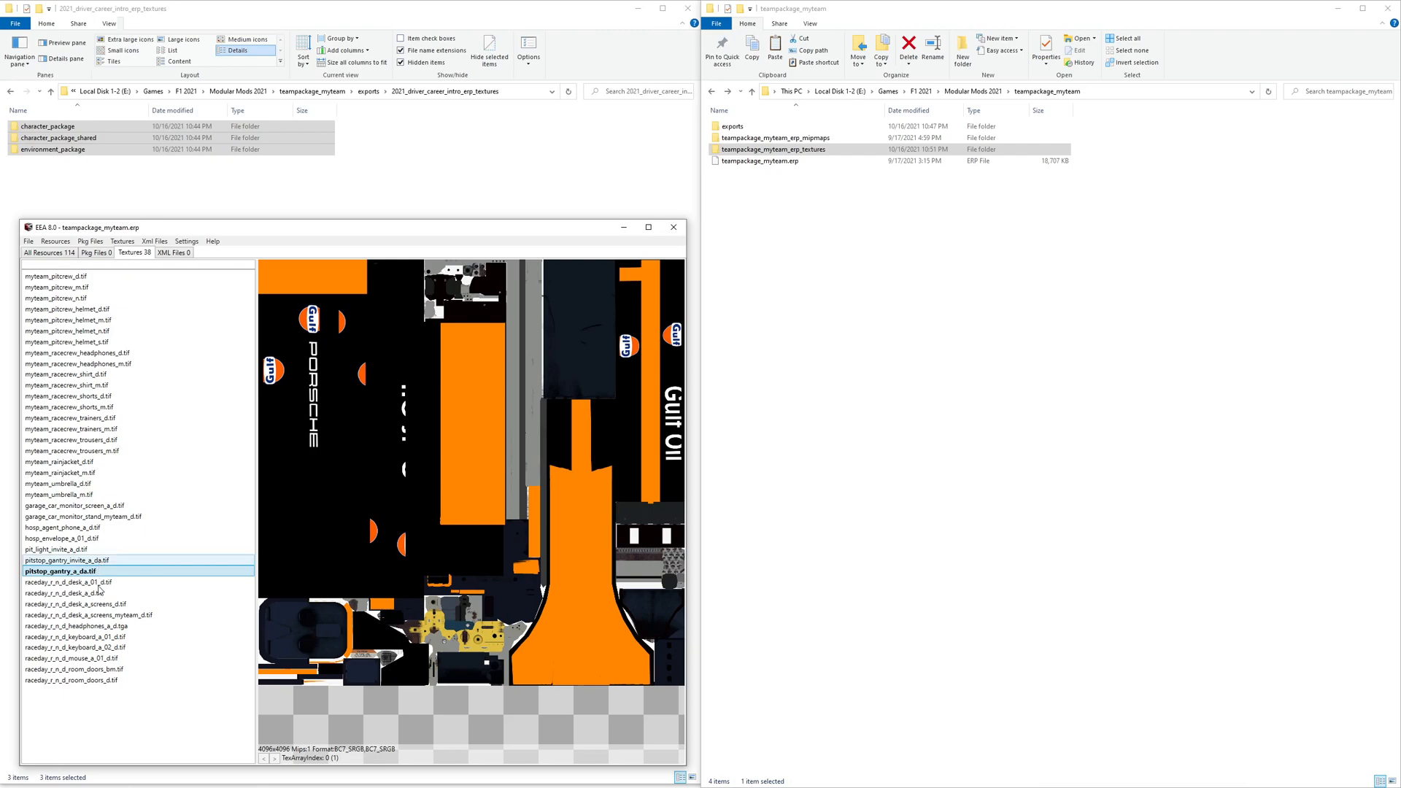
click(89, 562)
key(Down)
key(Up)
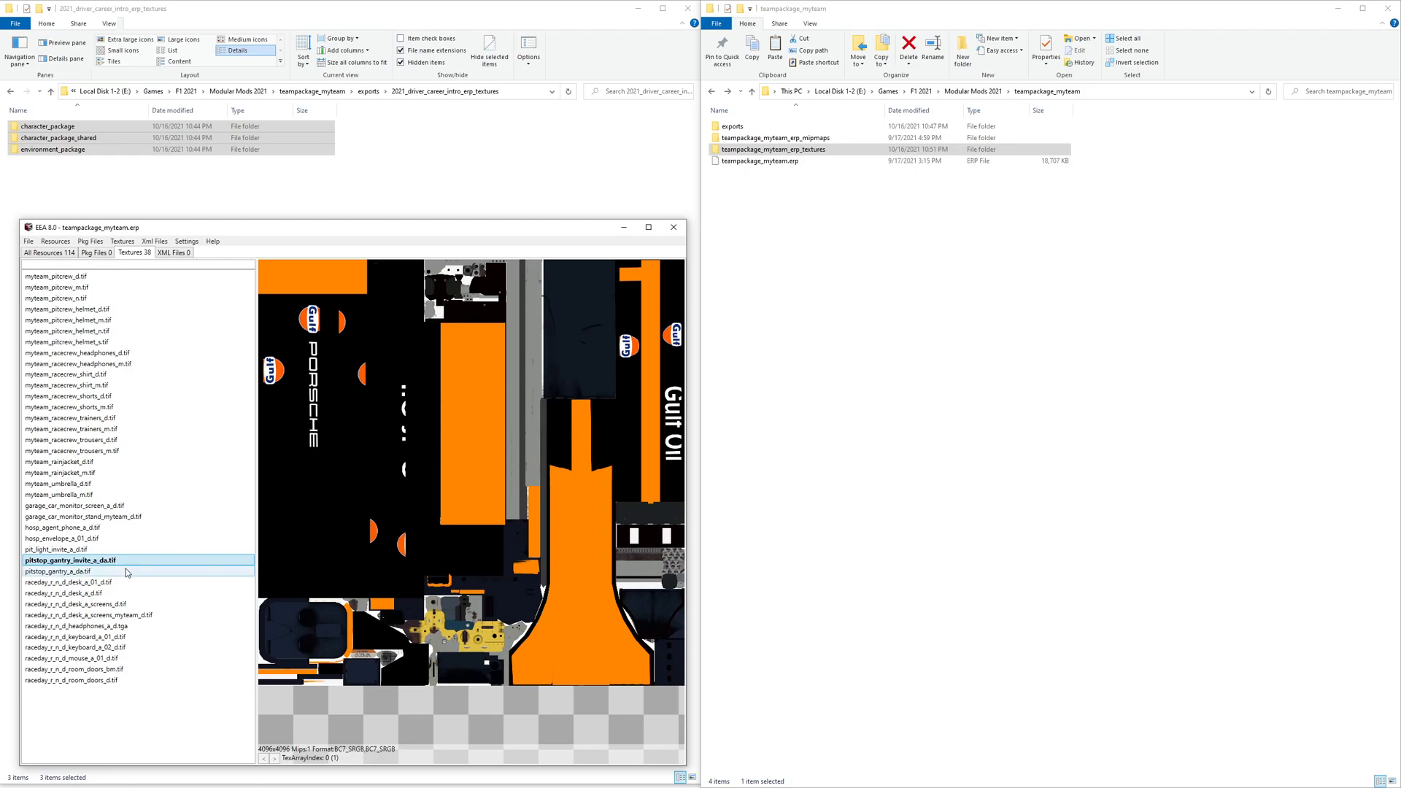
click(116, 582)
click(111, 593)
click(108, 604)
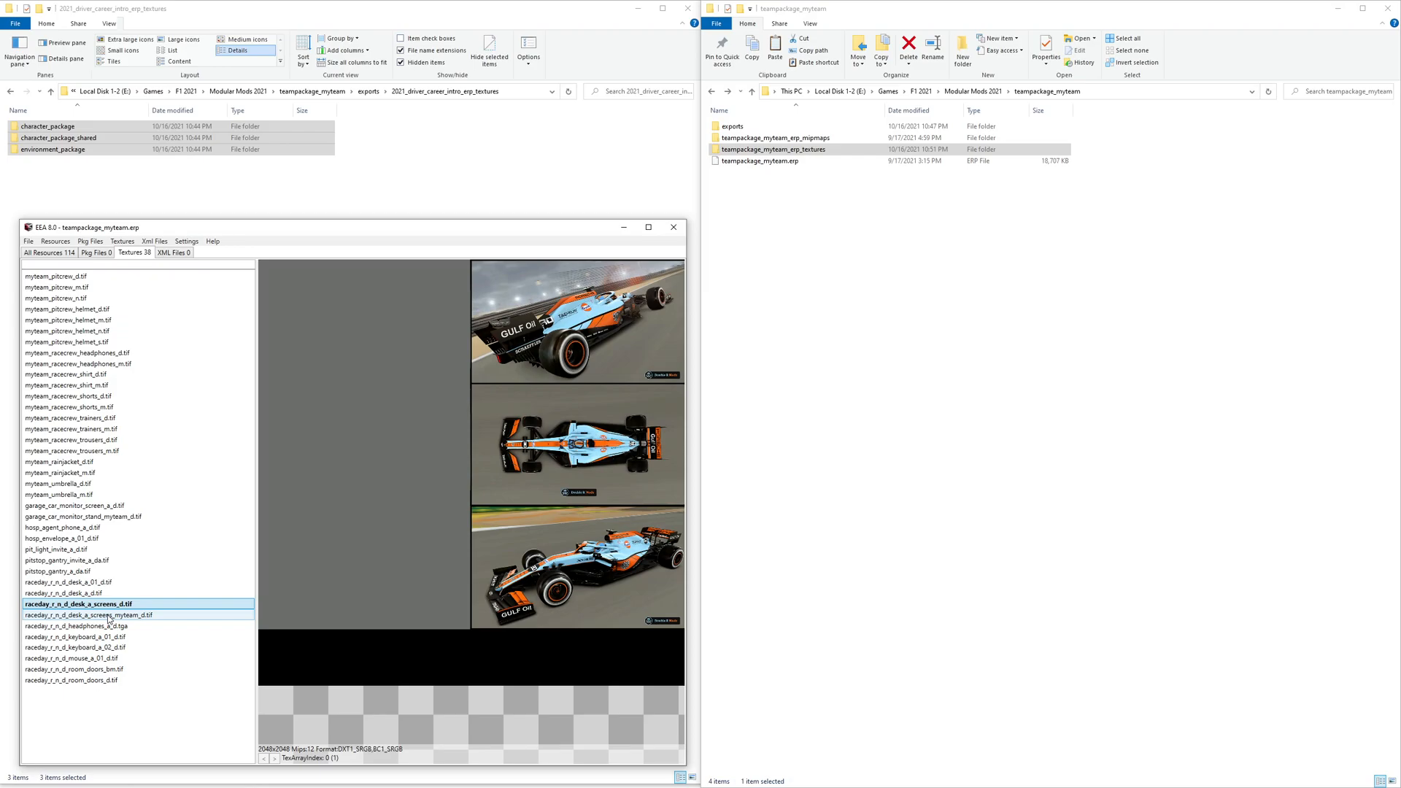
click(108, 615)
click(105, 626)
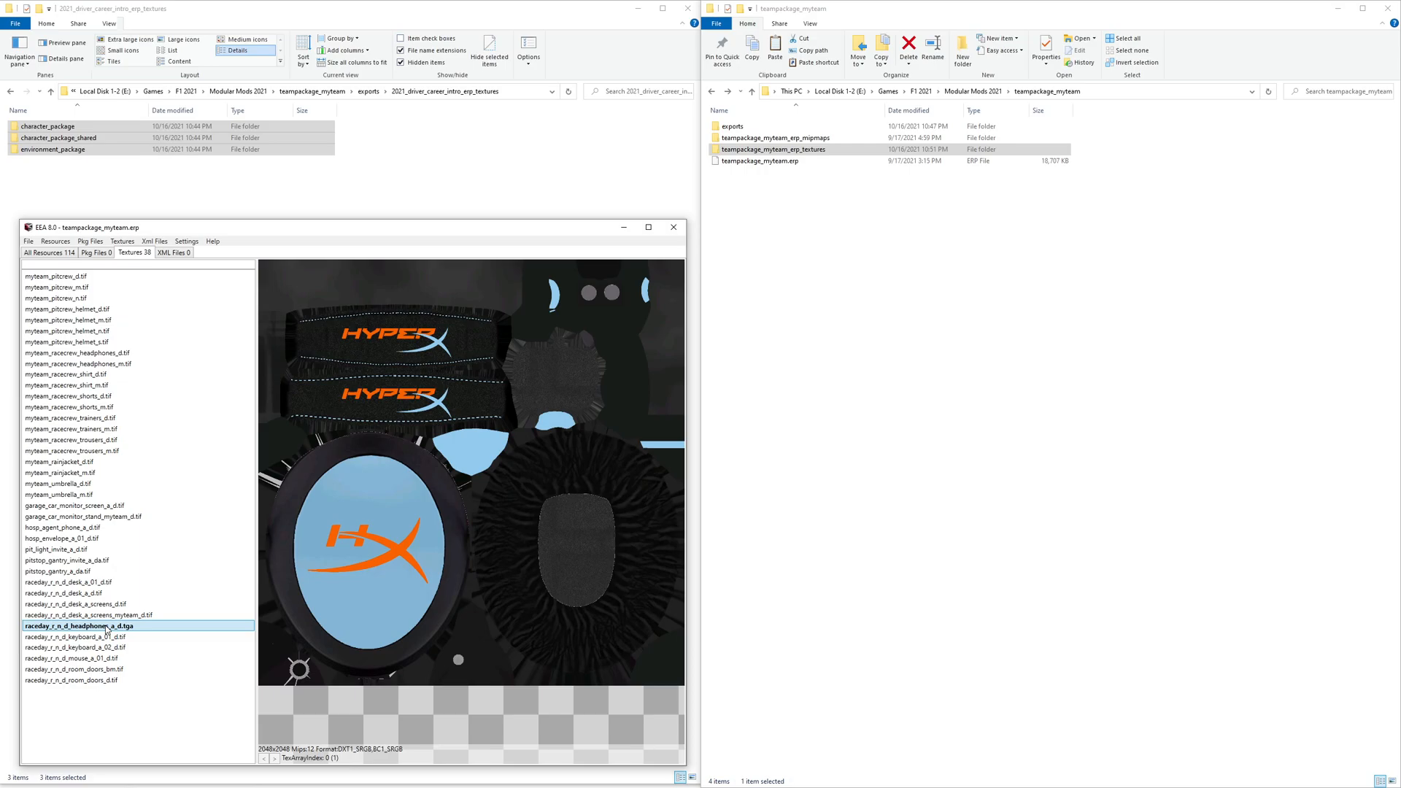
click(113, 353)
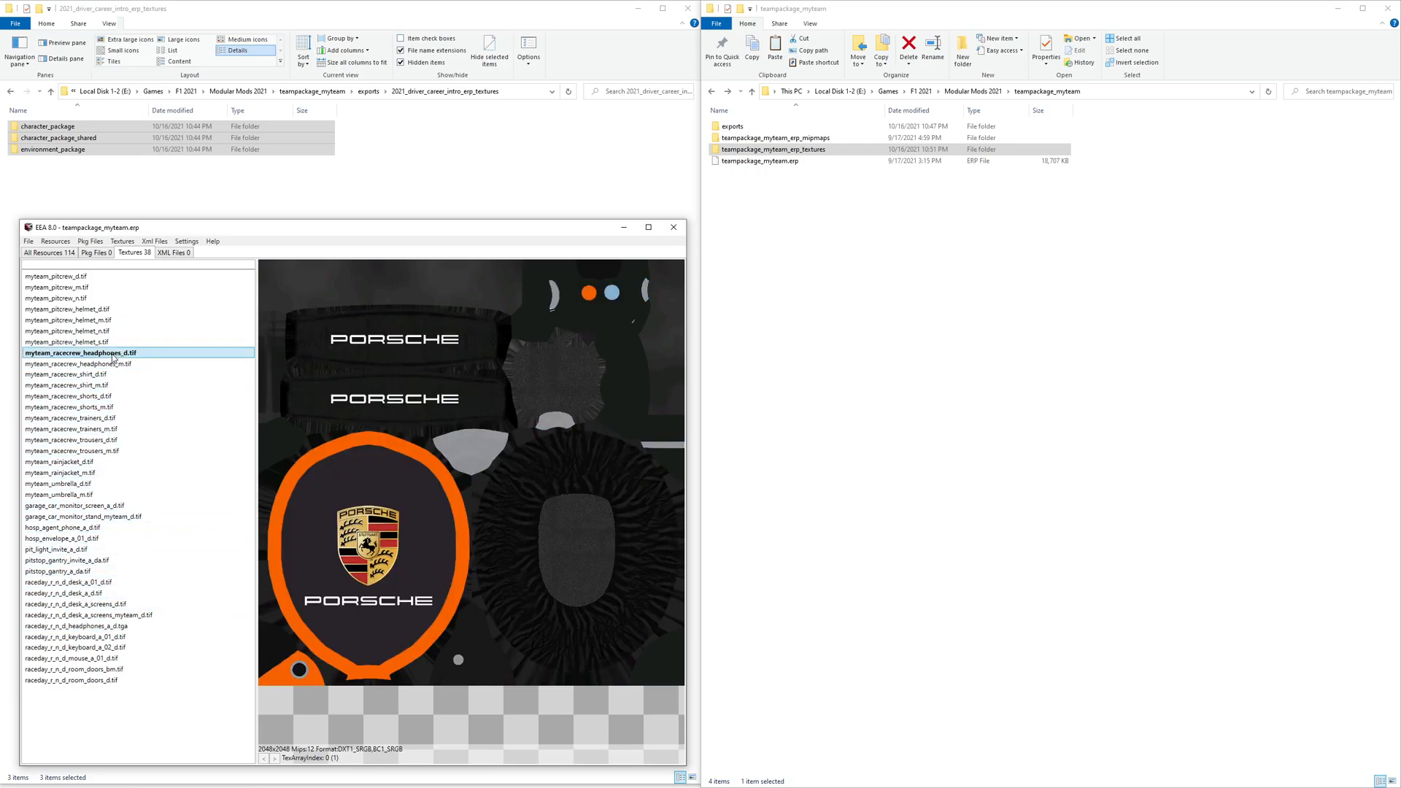
click(113, 637)
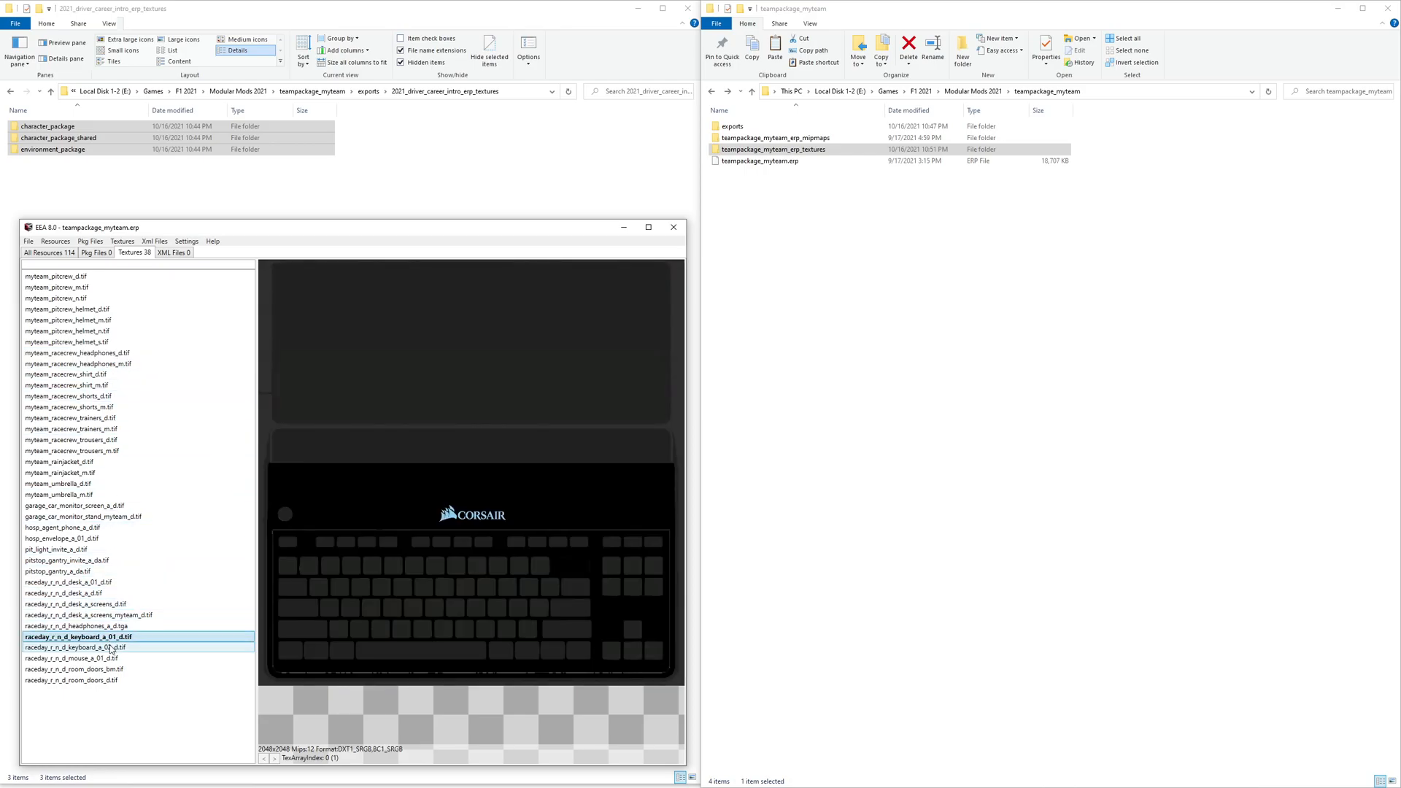
click(111, 648)
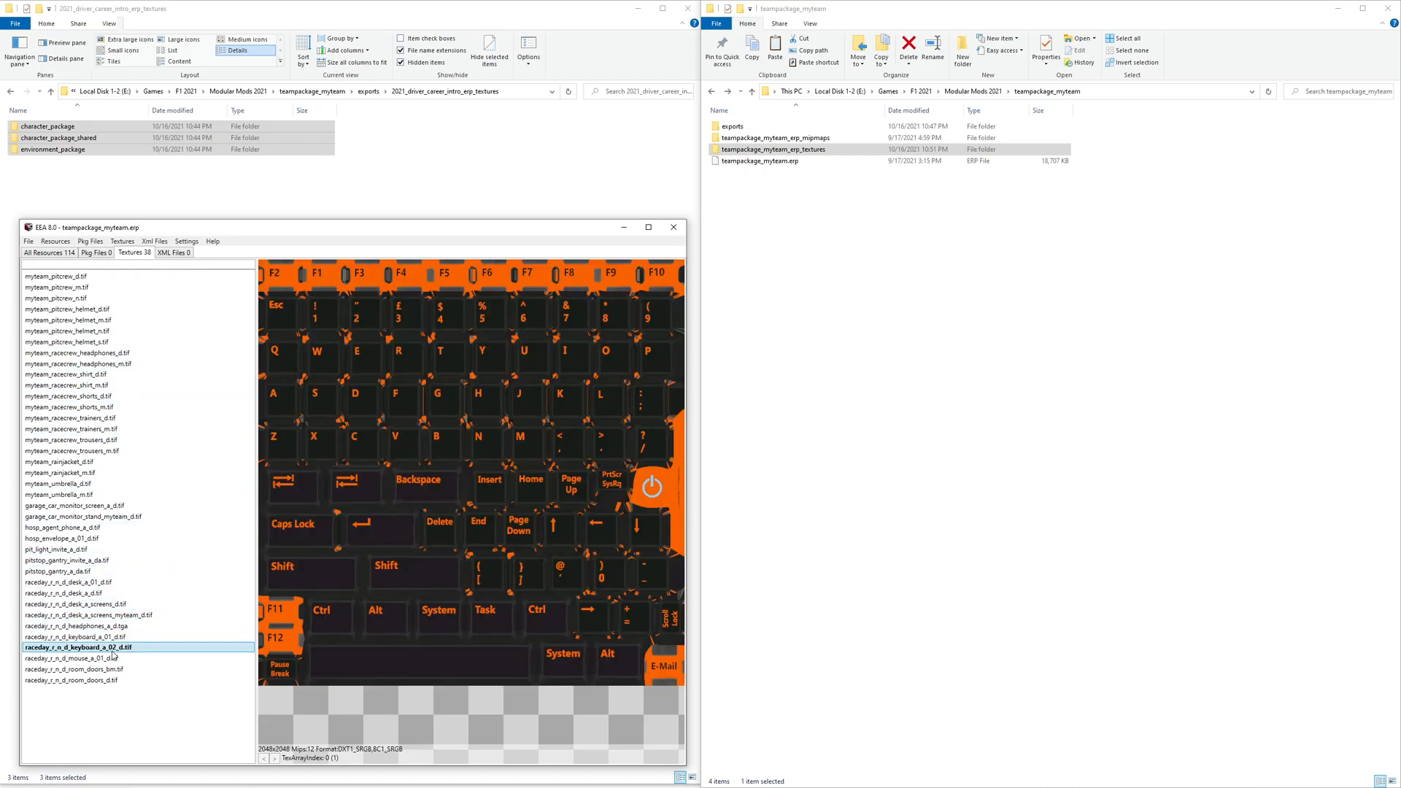
key(Up)
key(Up)
click(111, 658)
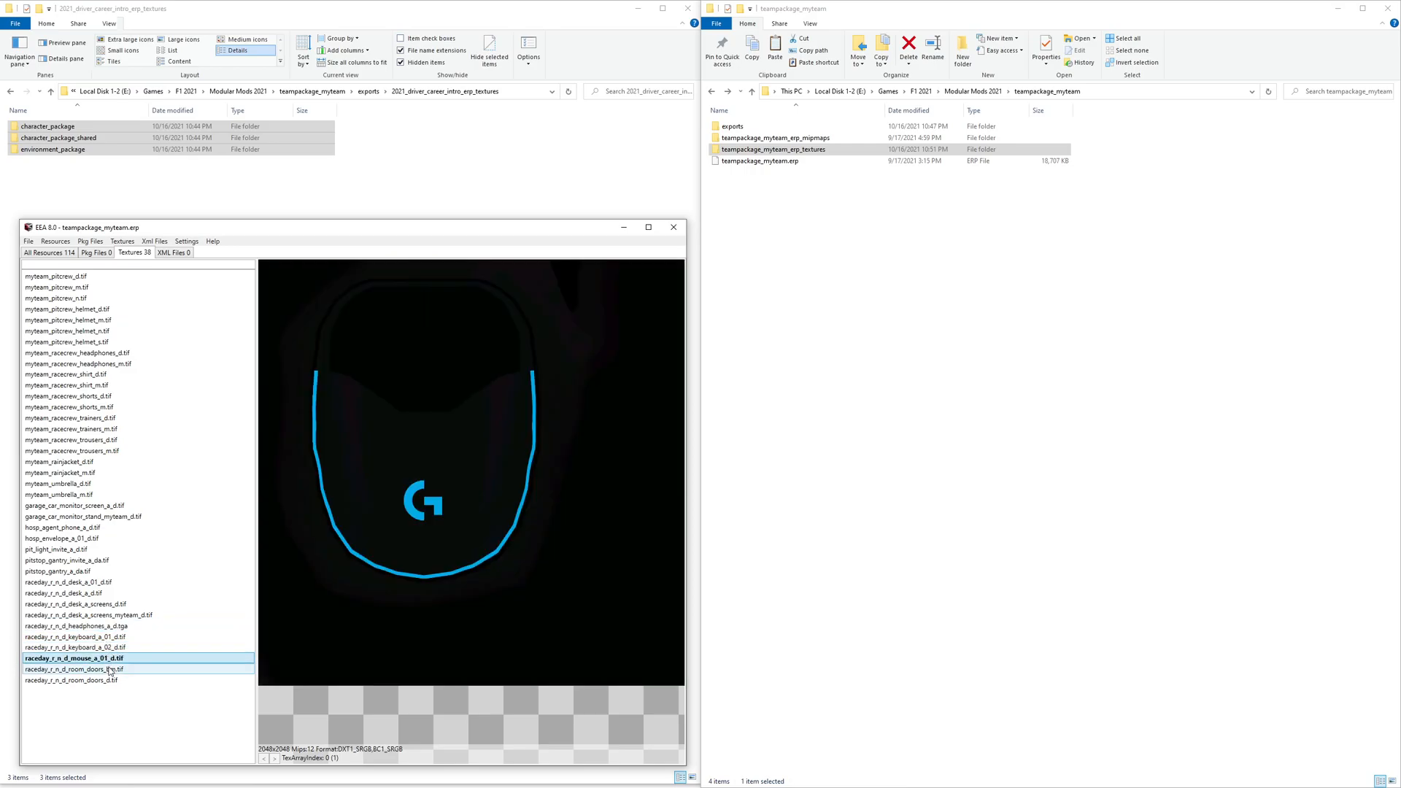
click(110, 669)
click(100, 683)
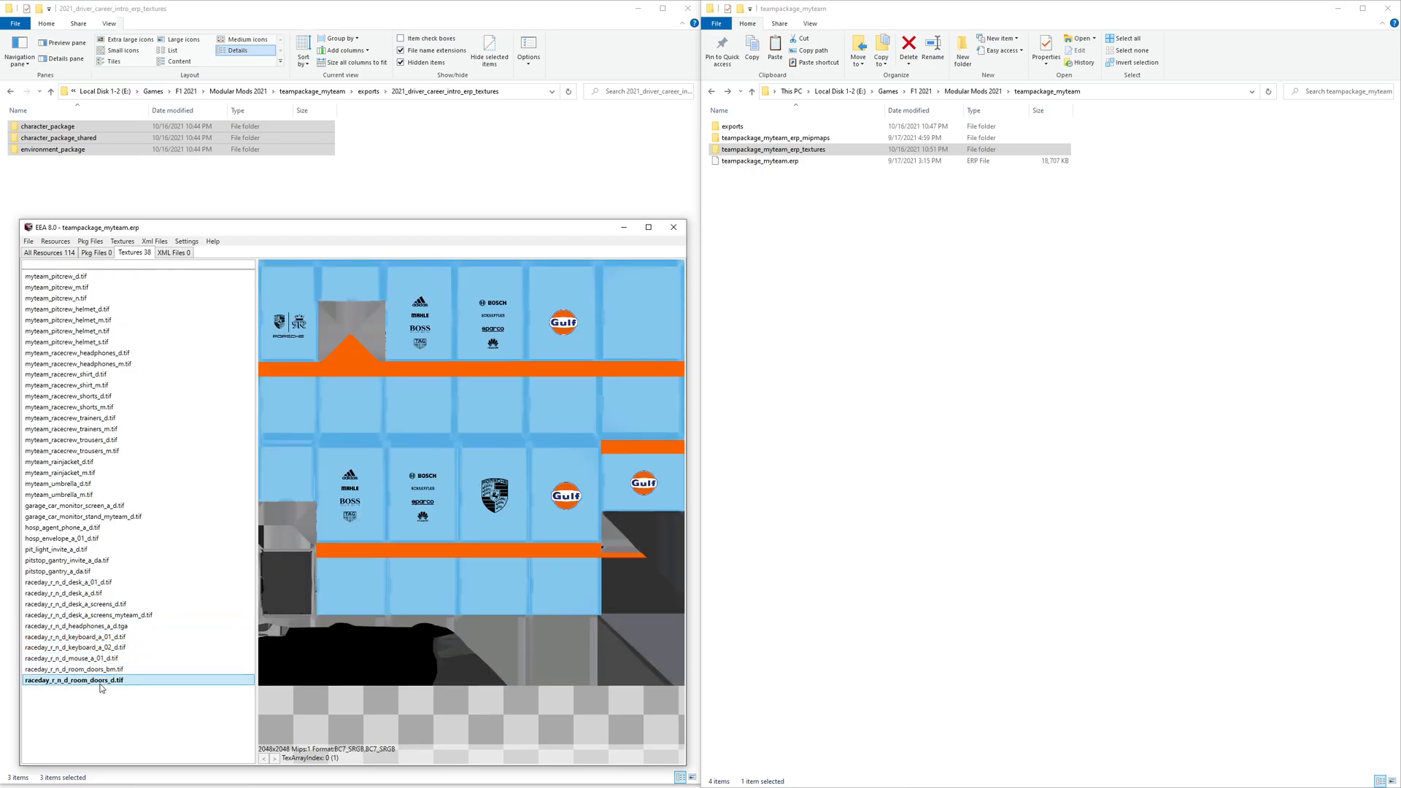
- Save the edited archive over teampackage_myteam.erp, replacing the existing file
click(28, 242)
click(47, 265)
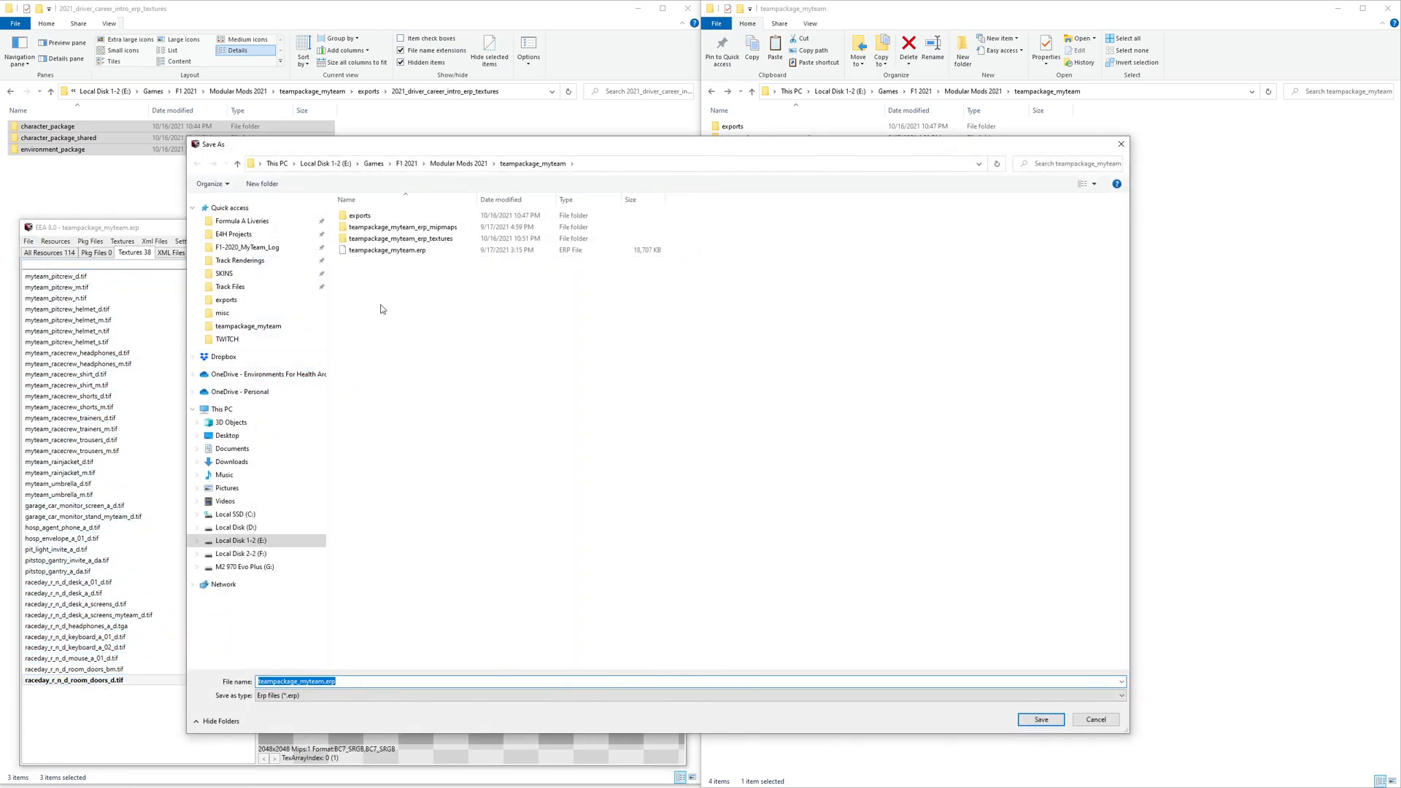
click(389, 250)
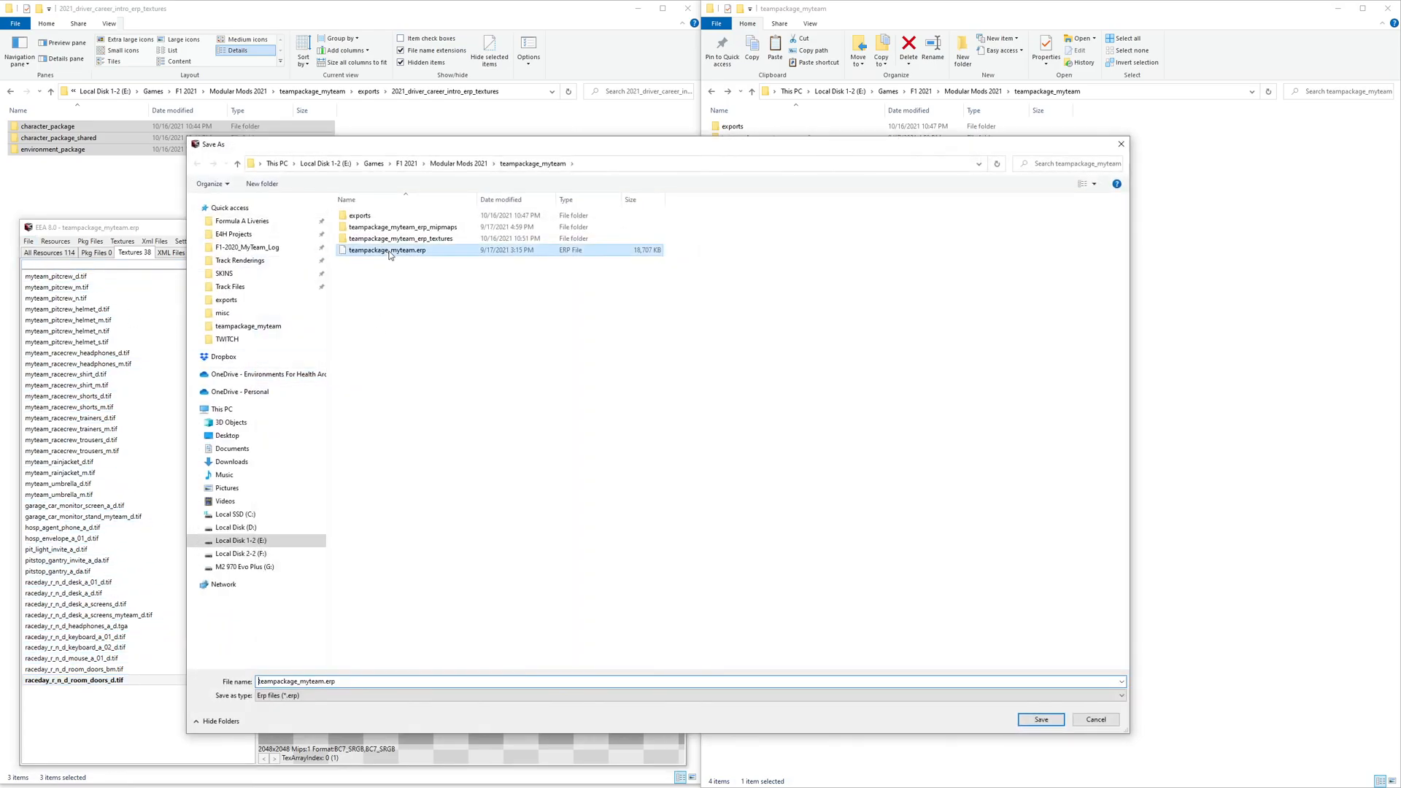
click(1041, 719)
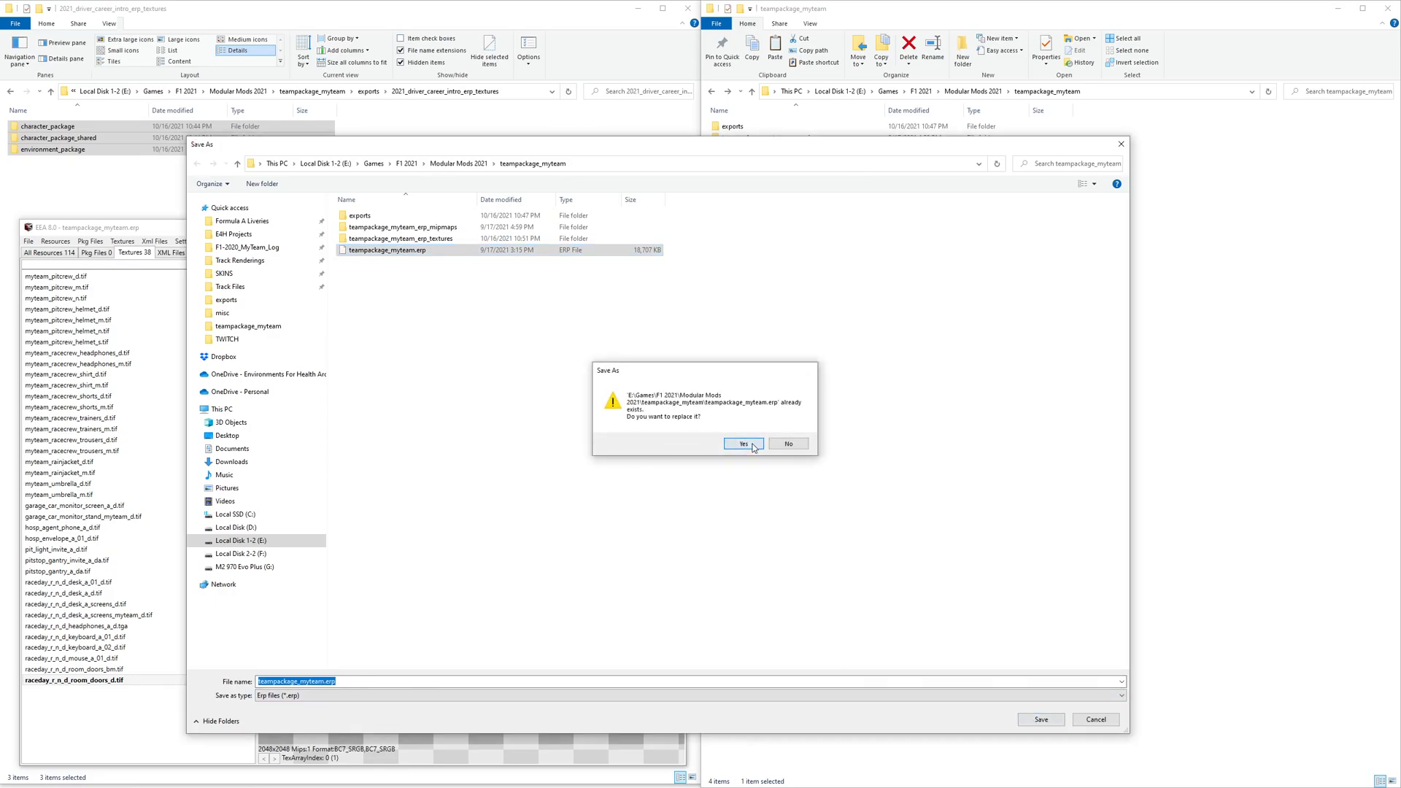
click(743, 444)
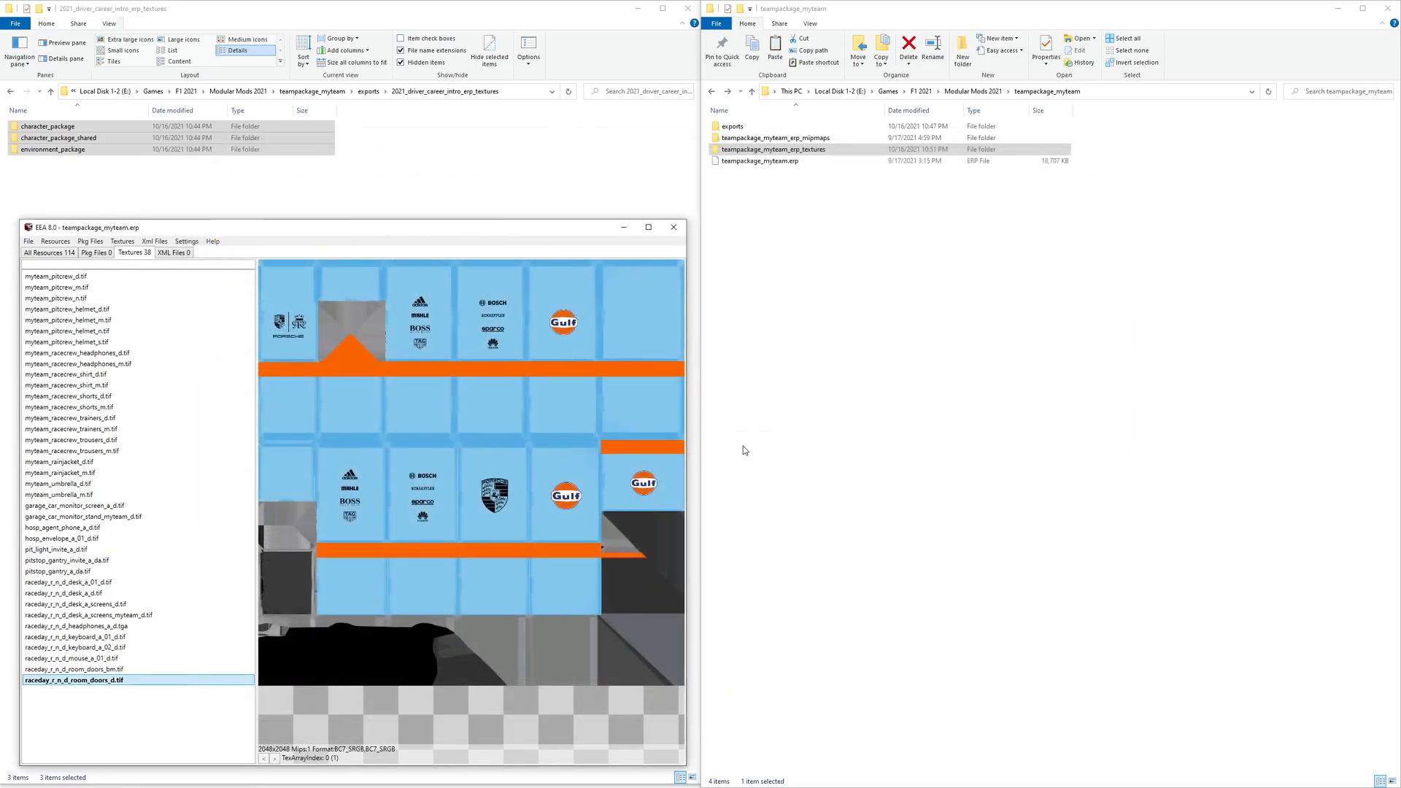
- Select the saved ERP file and go up to the Modular Mods 2021 folder
click(770, 162)
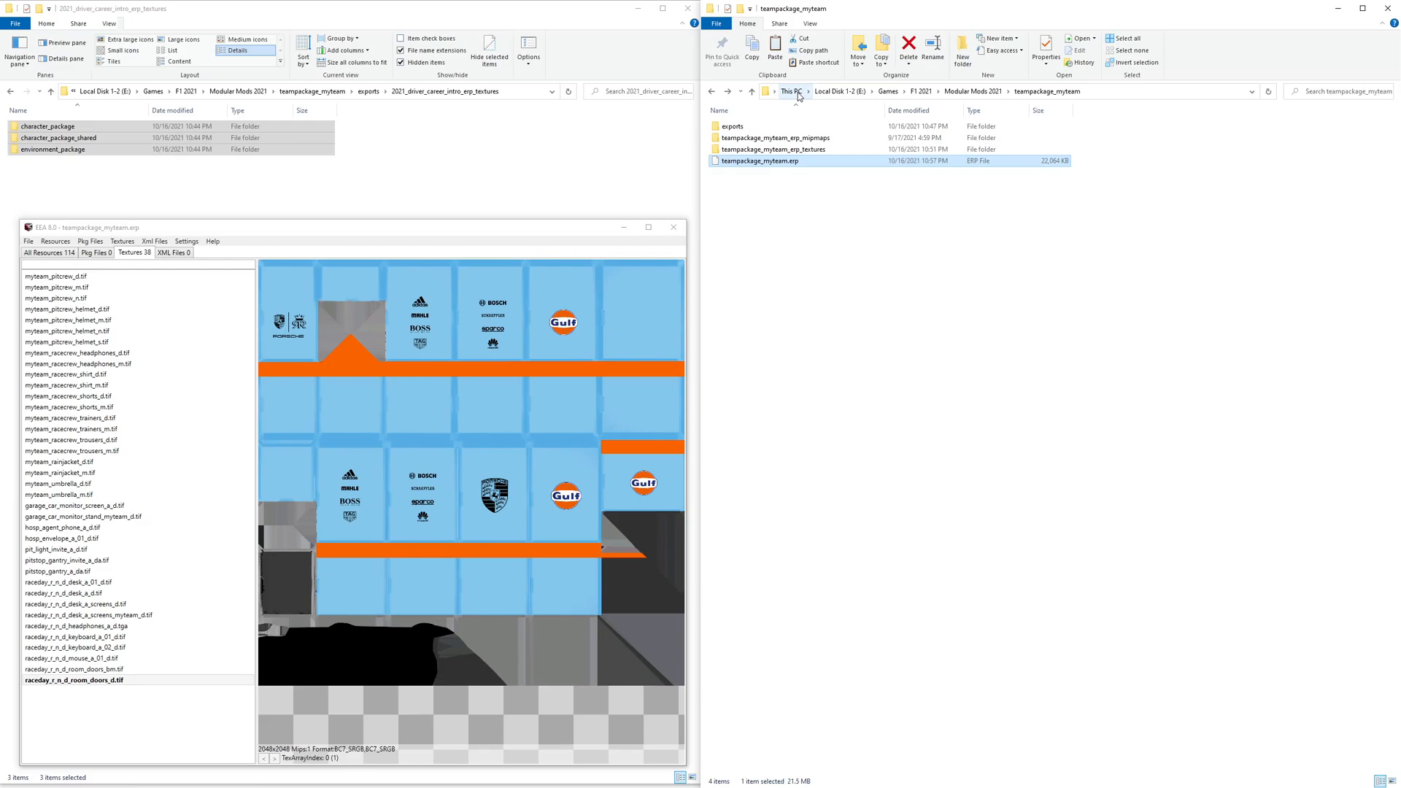
click(973, 92)
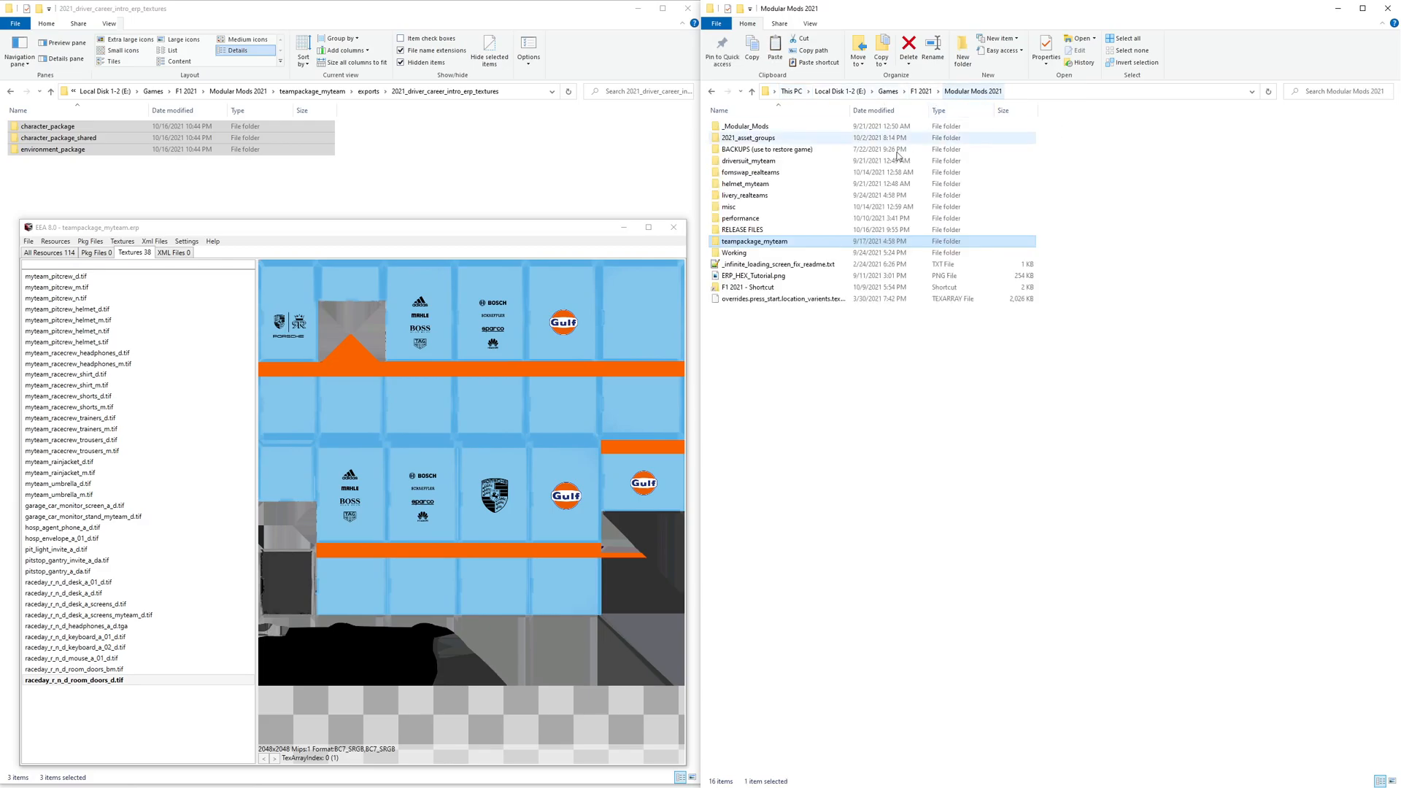
- Copy the saved teampackage_myteam.erp into the F1 2021 game folder's _Modular_Mods\_ACTIVE folder
double_click(755, 287)
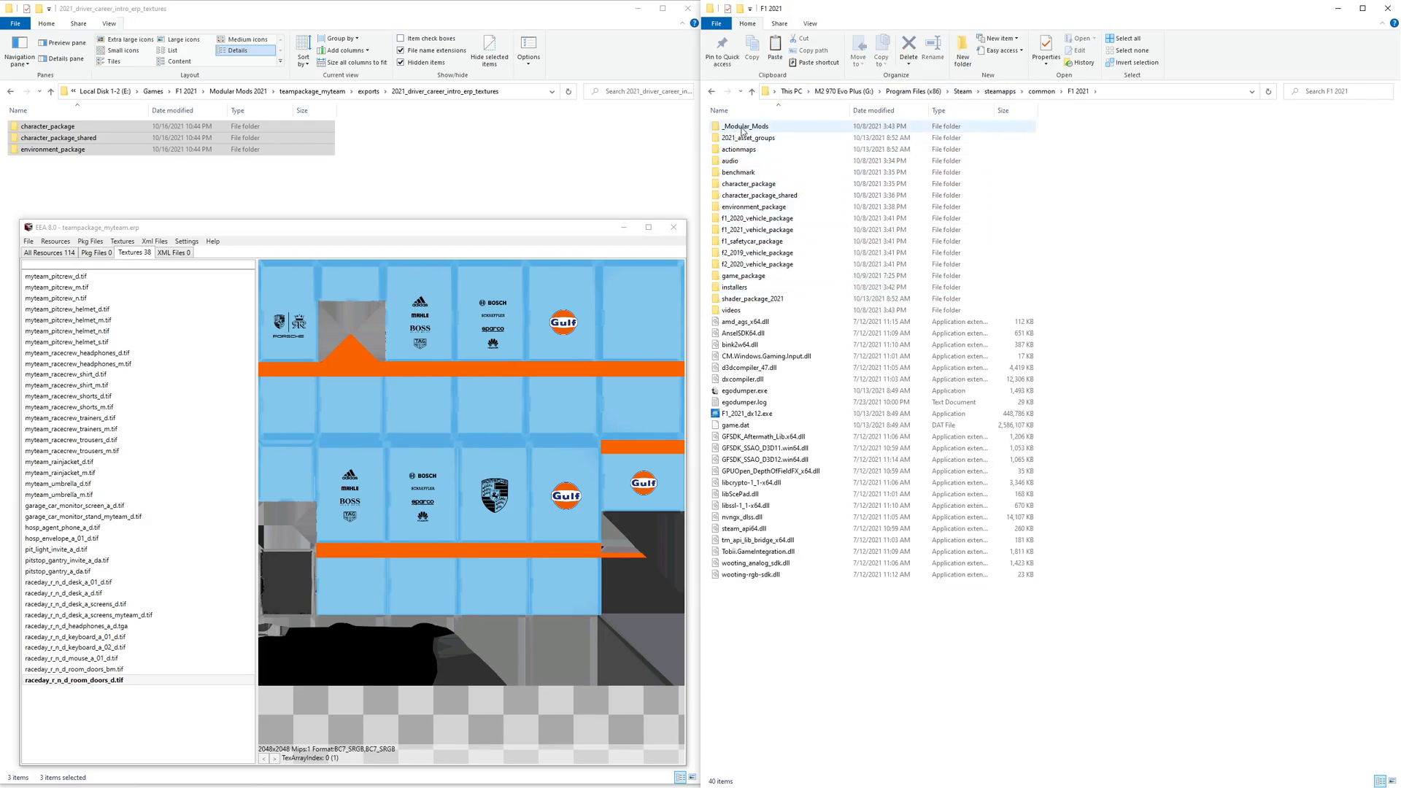
double_click(744, 128)
double_click(735, 126)
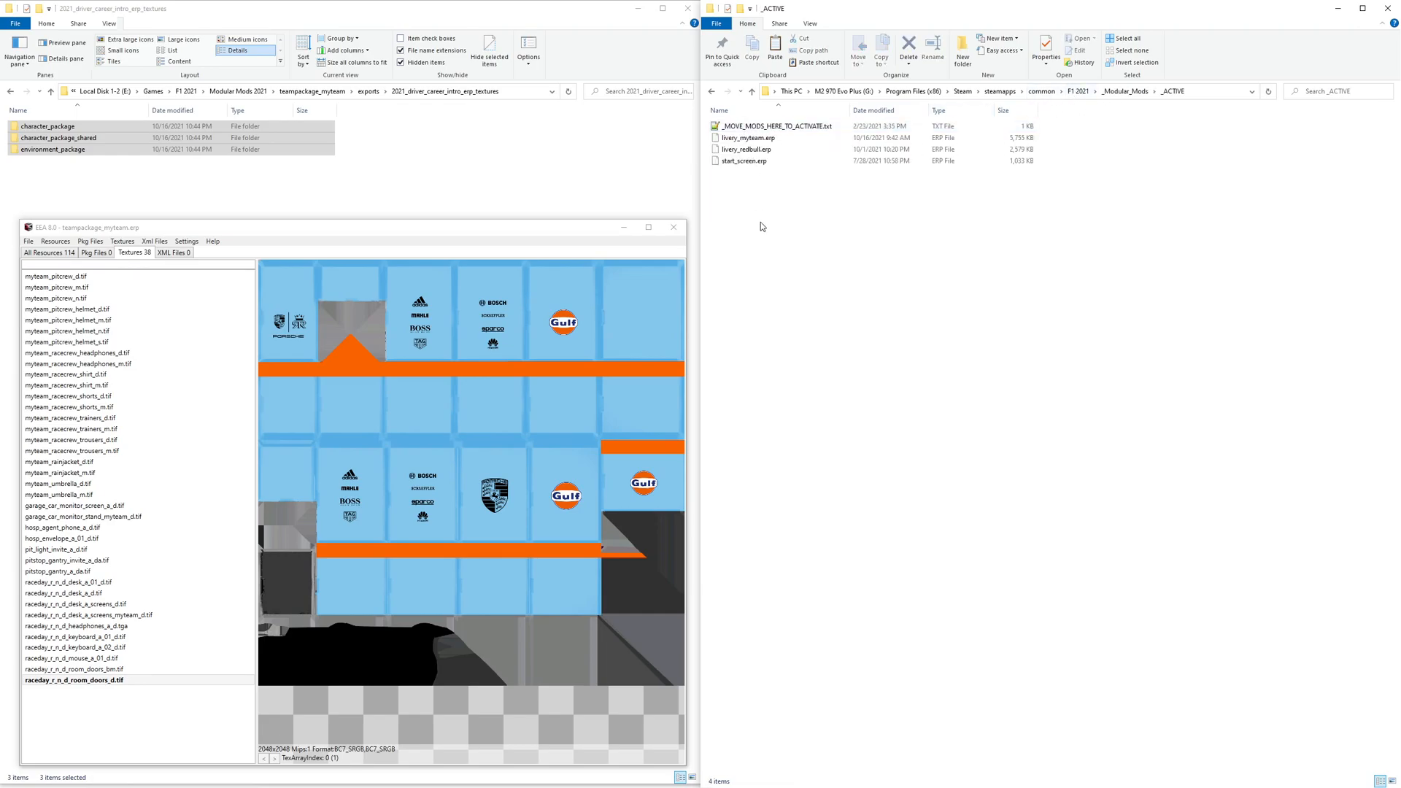
key(ctrl+v)
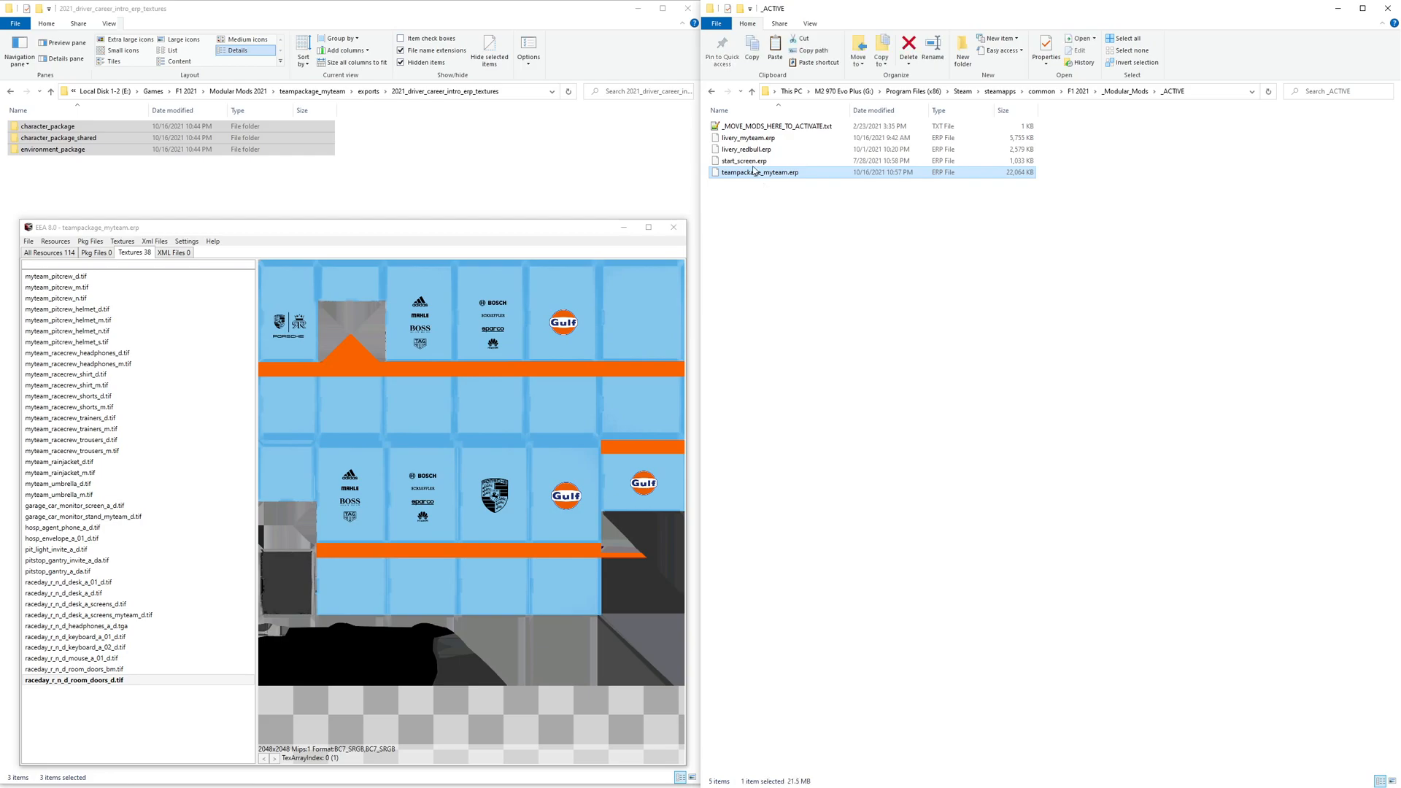
click(802, 228)
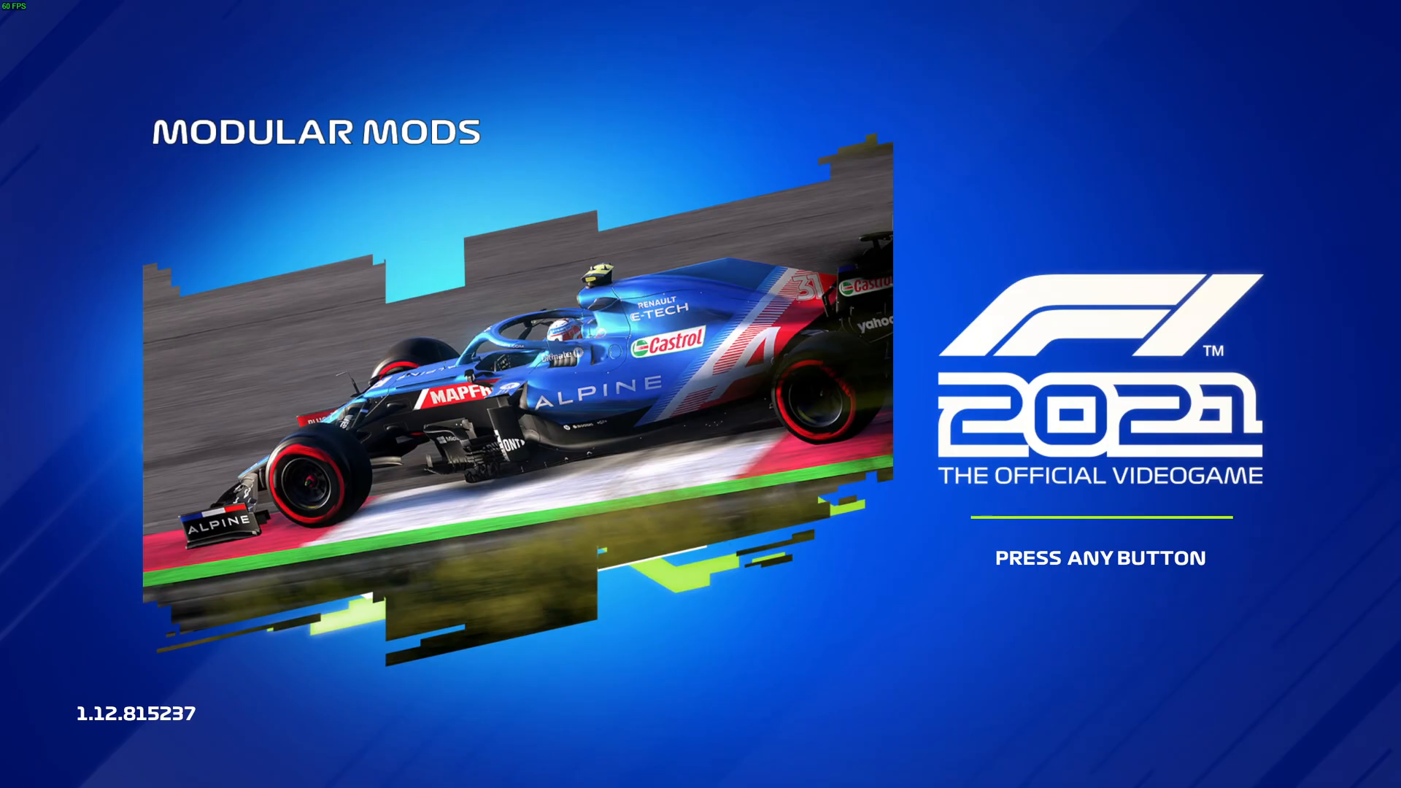
- Launch into the game menu and open Solo Time Trial mode
key(Return)
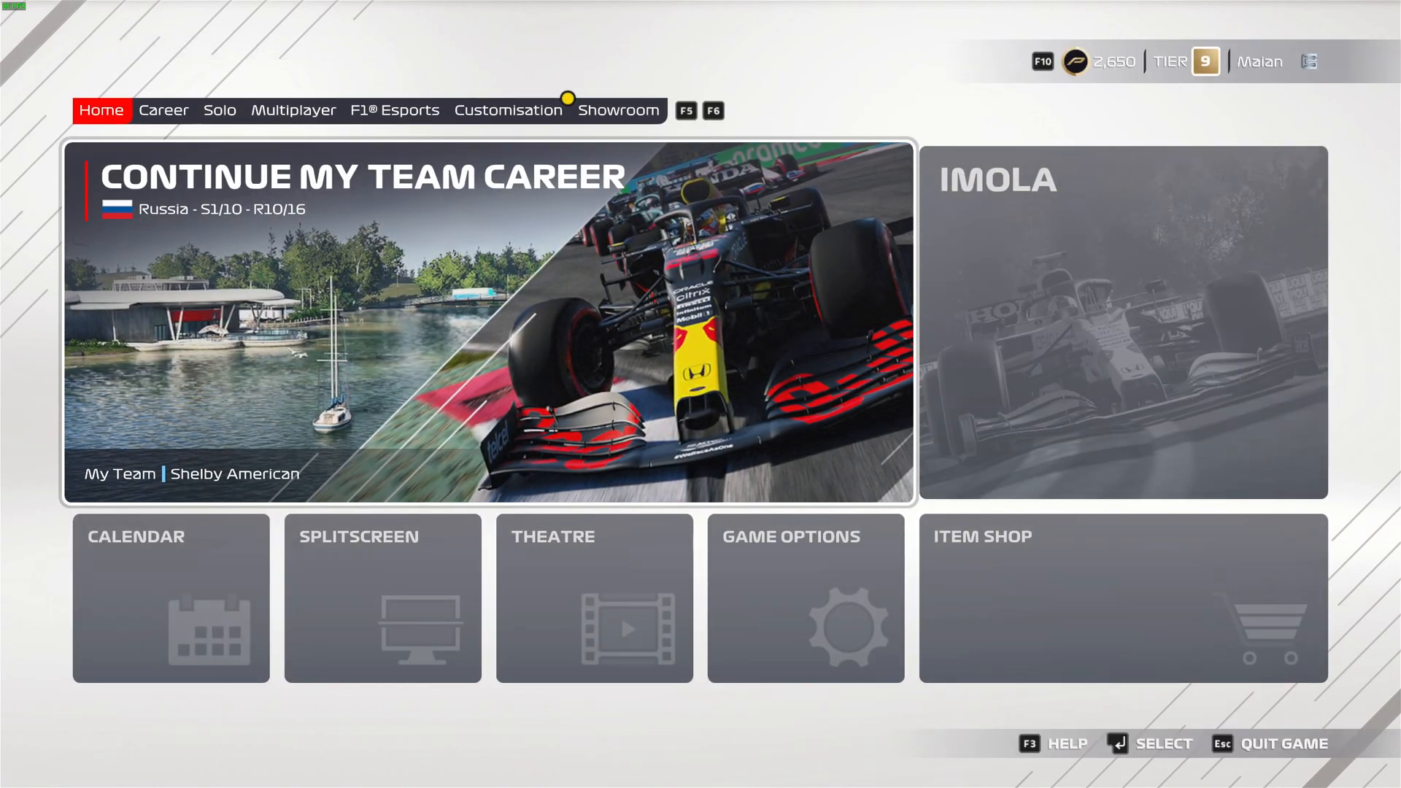
key(F6)
key(F6)
key(Right)
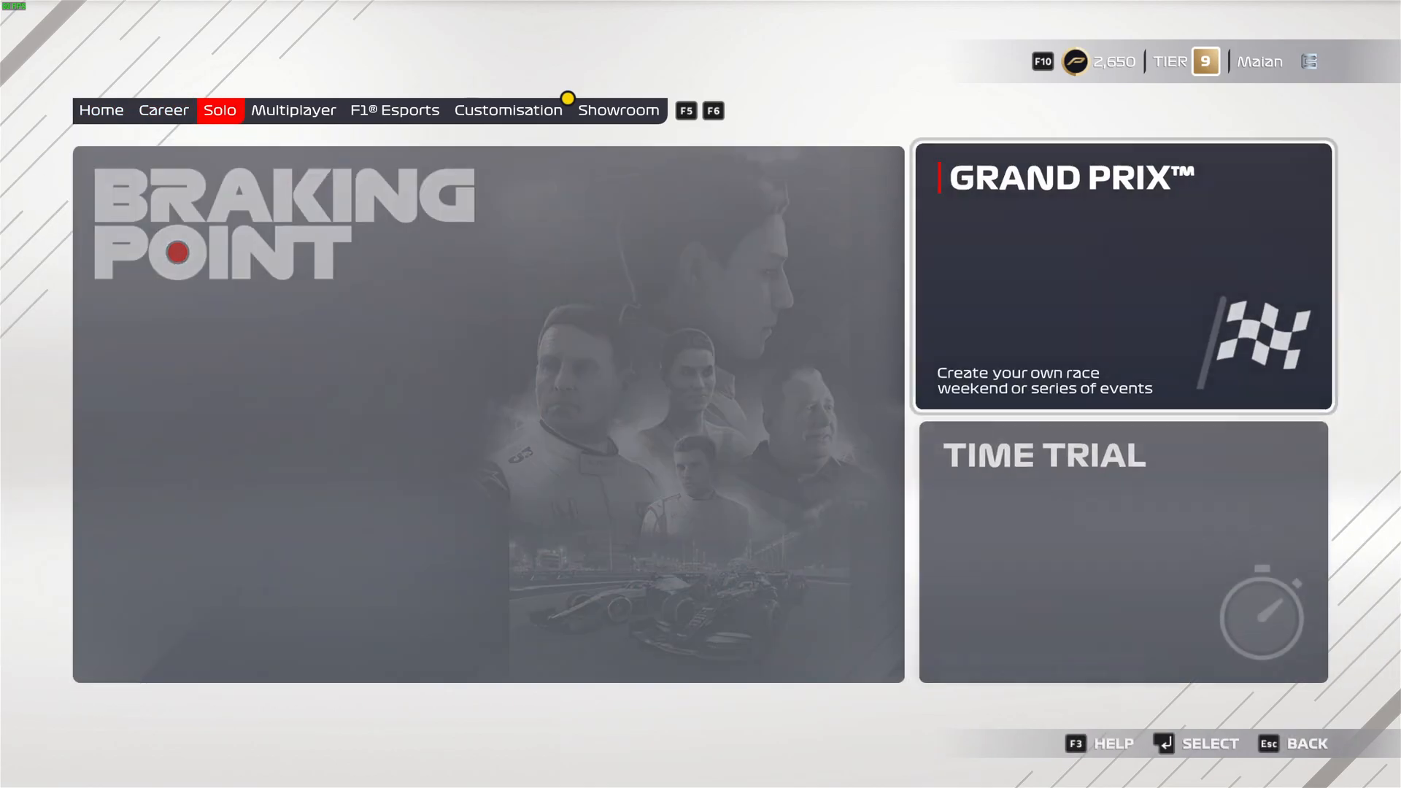
key(Down)
key(Return)
key(Return)
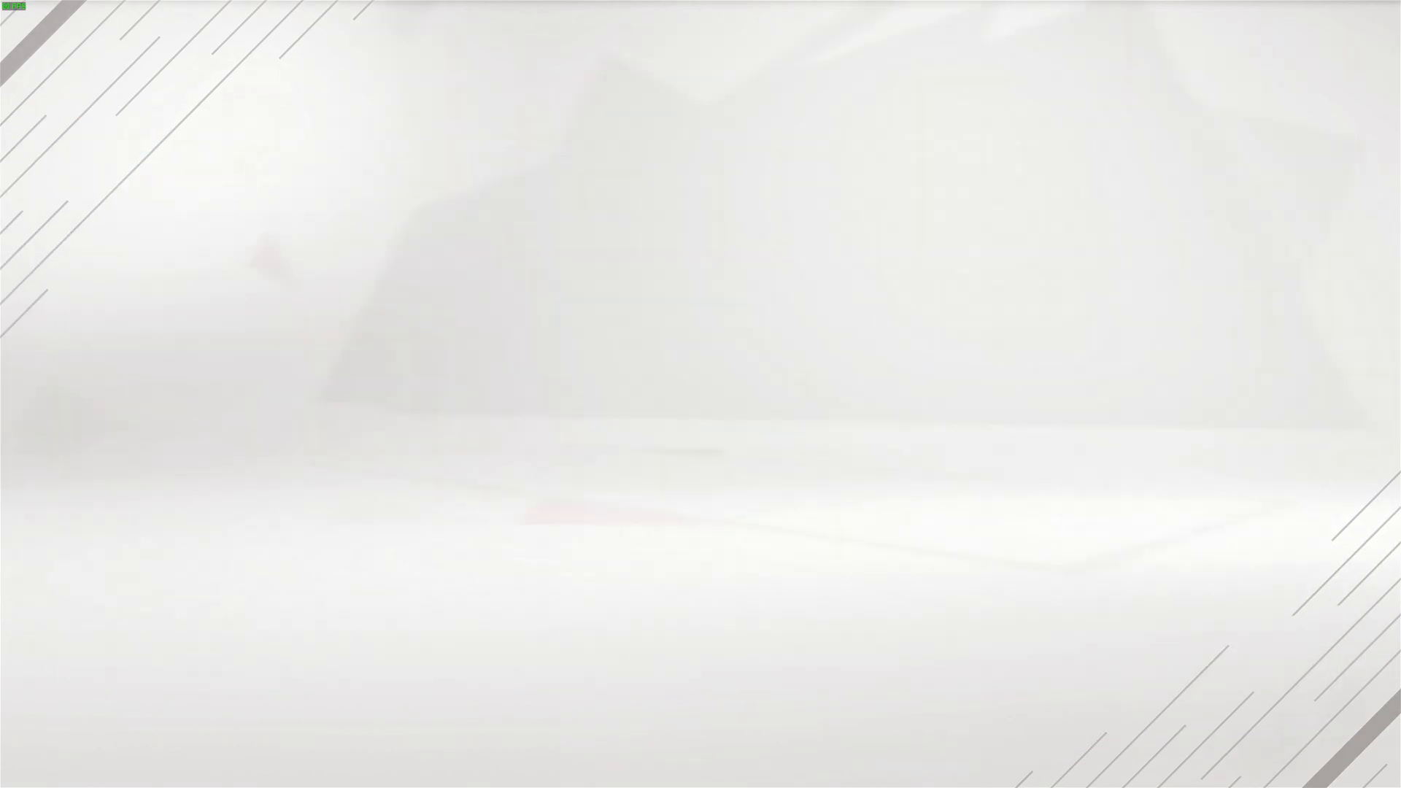
- Choose the Custom Team and start a time trial session at Imola
key(Right)
key(Right)
key(Right)
key(Right)
key(Right)
key(Right)
key(Right)
key(Right)
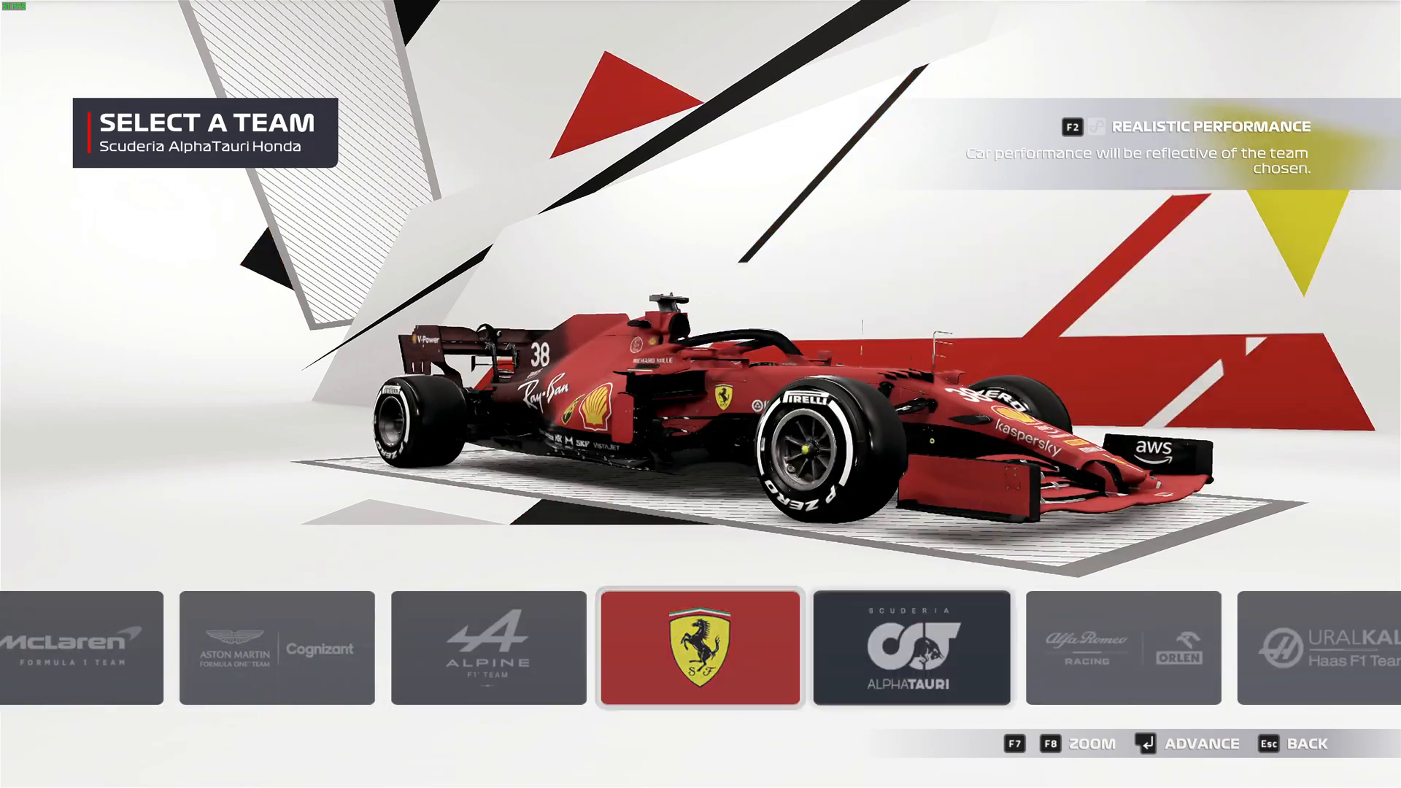
key(Right)
key(Right)
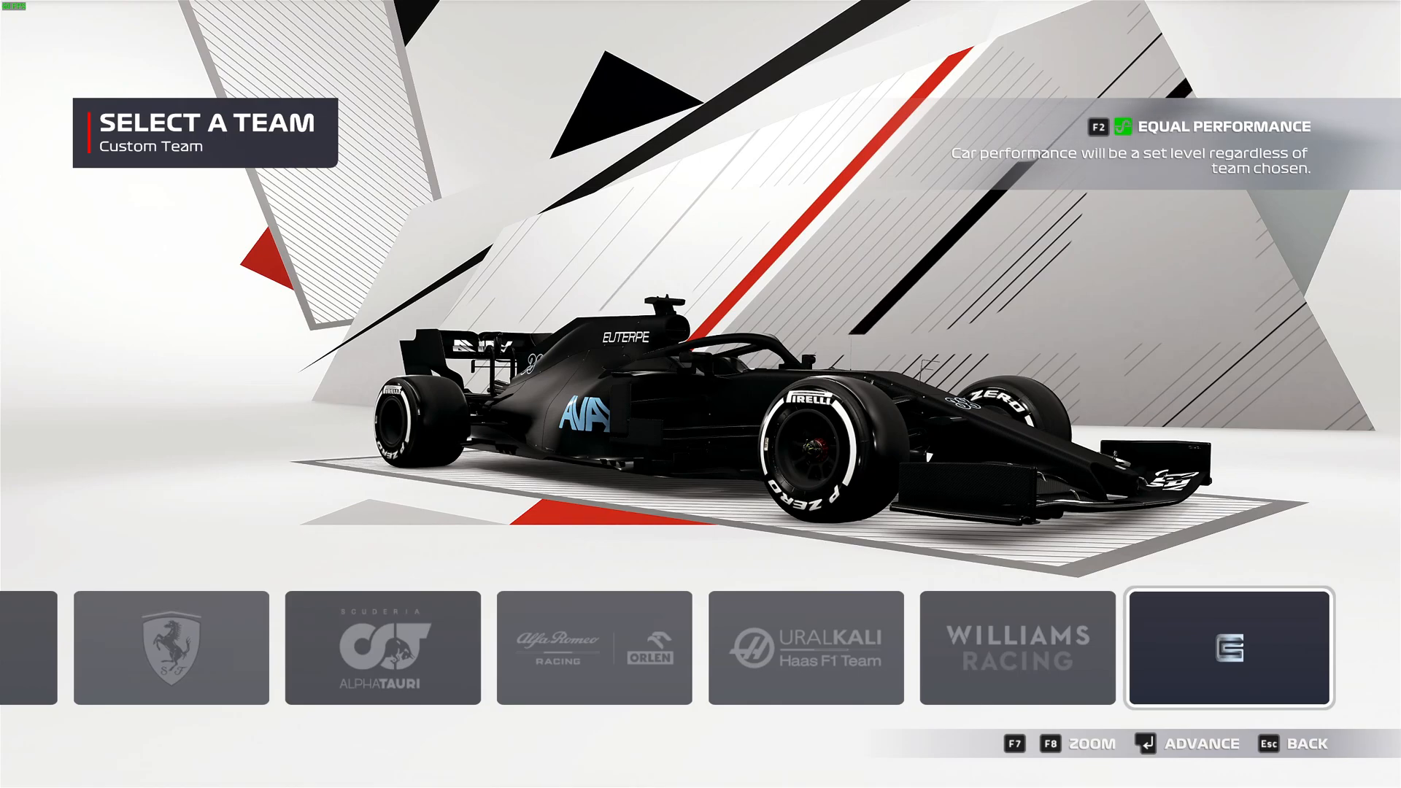
key(Return)
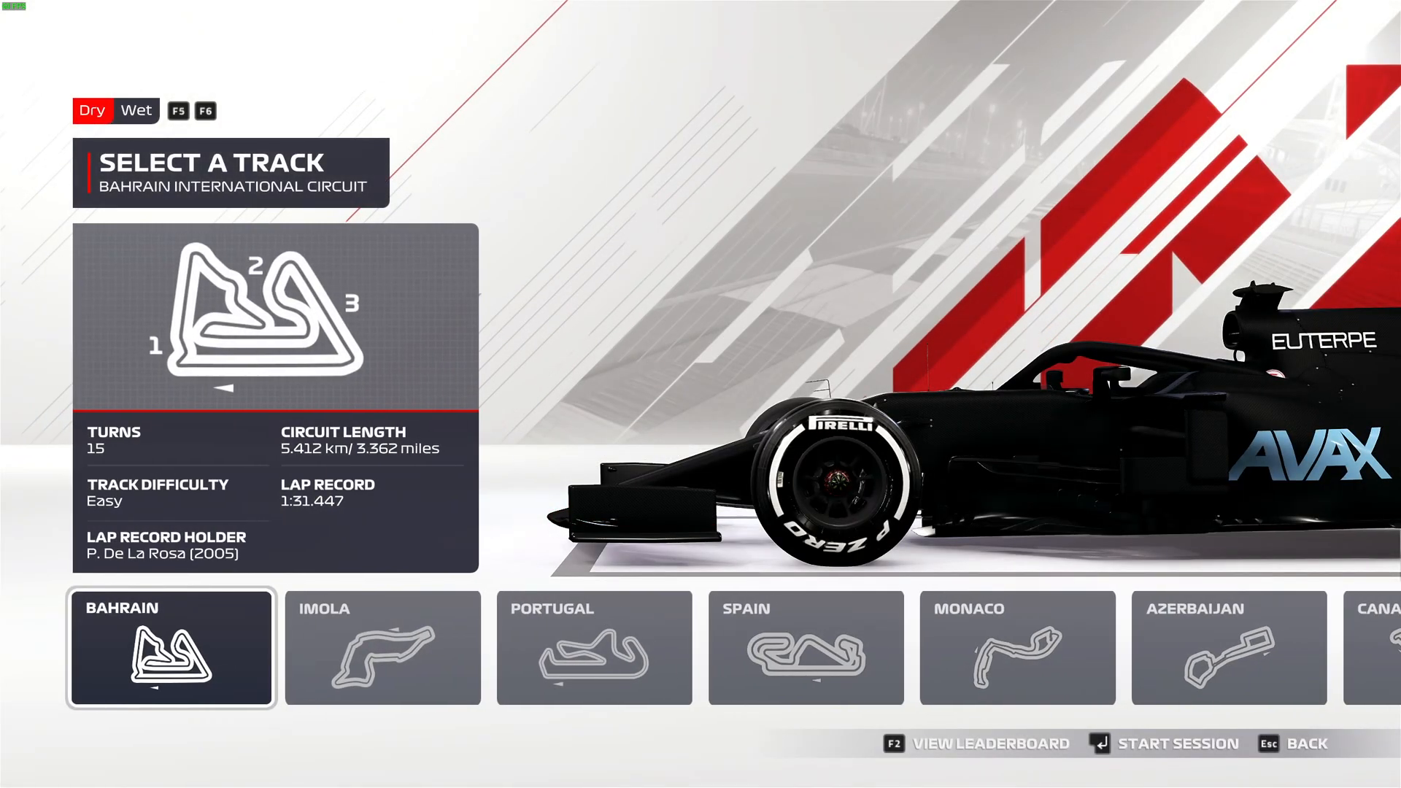
key(Right)
key(Return)
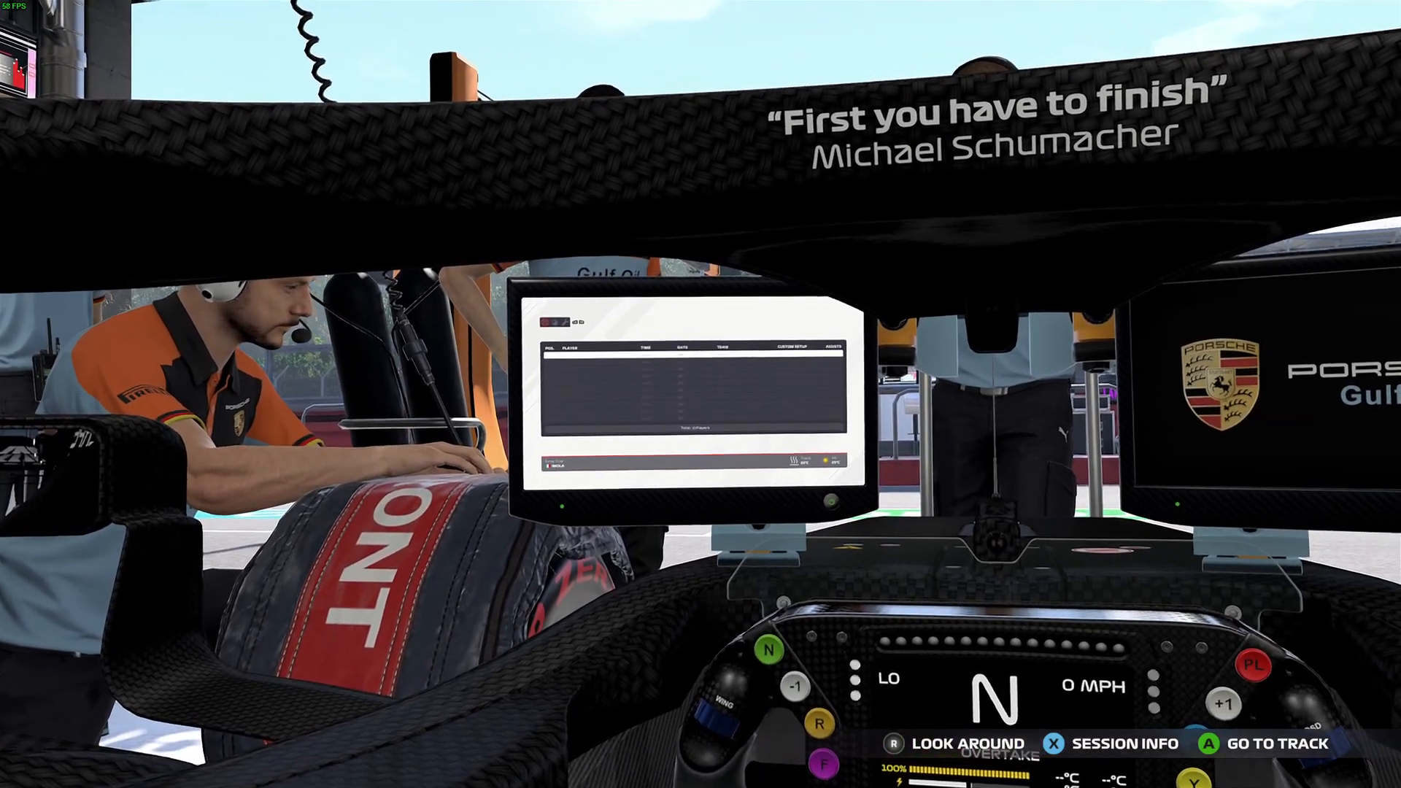
- Leave the time trial session through the pause menu and results screen
key(Escape)
key(Up)
key(Return)
key(Up)
key(Return)
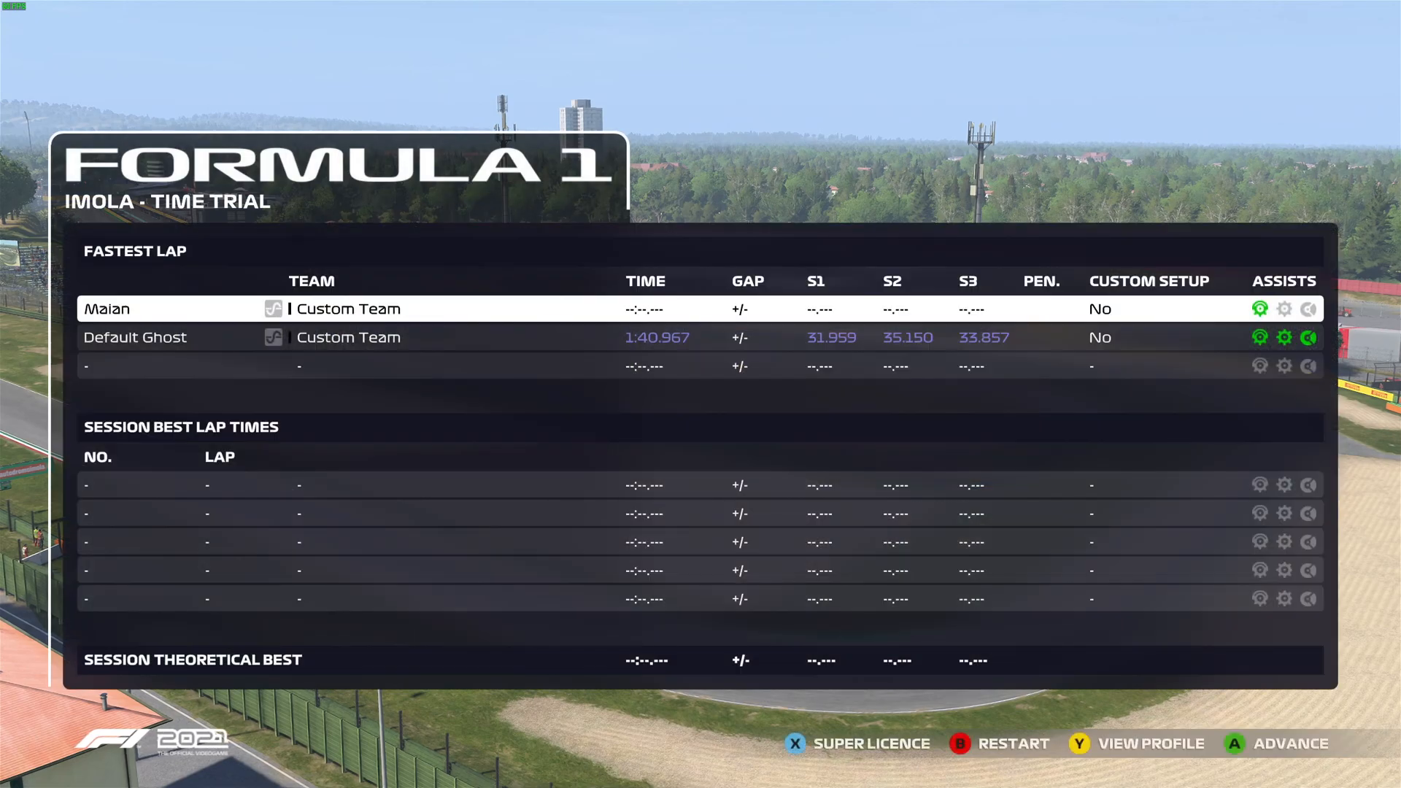
key(Return)
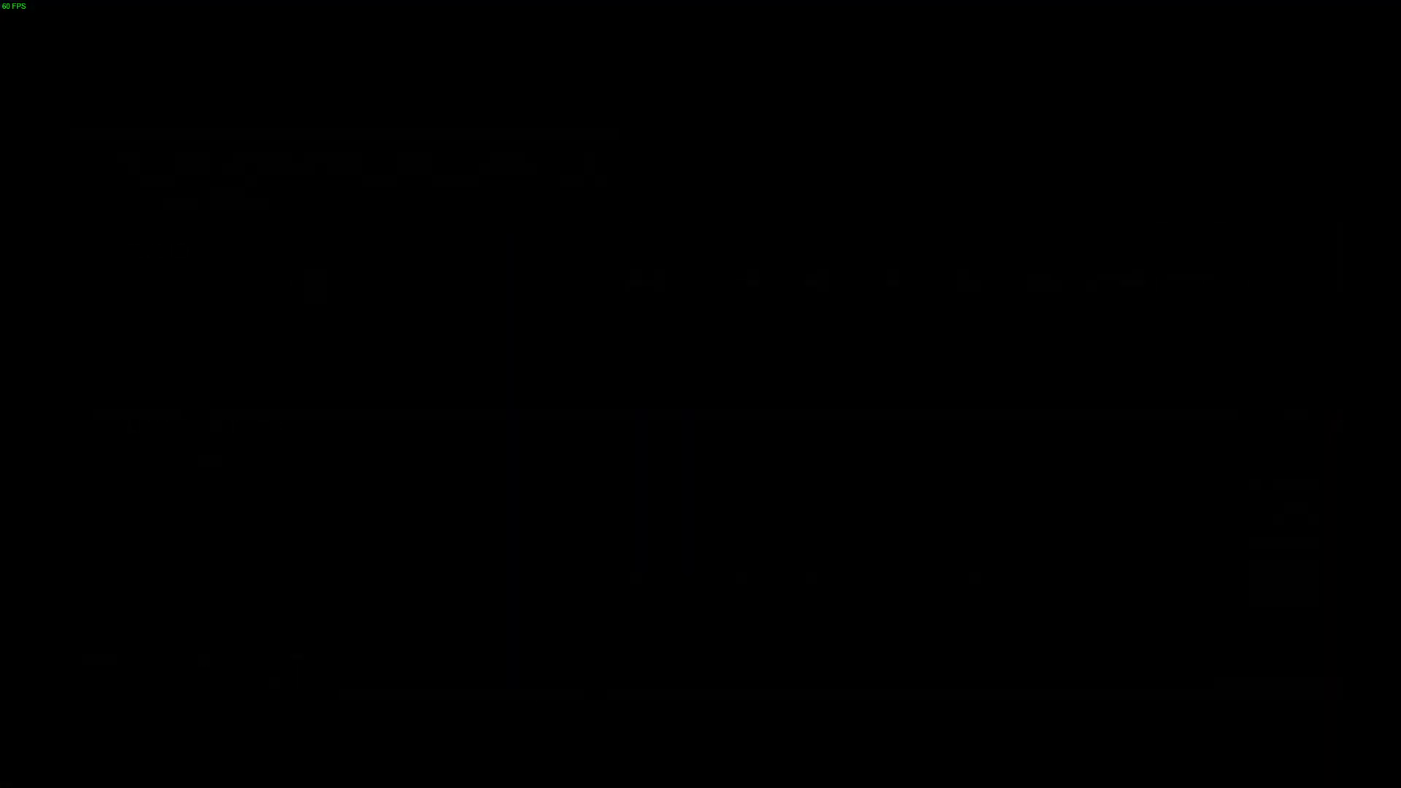